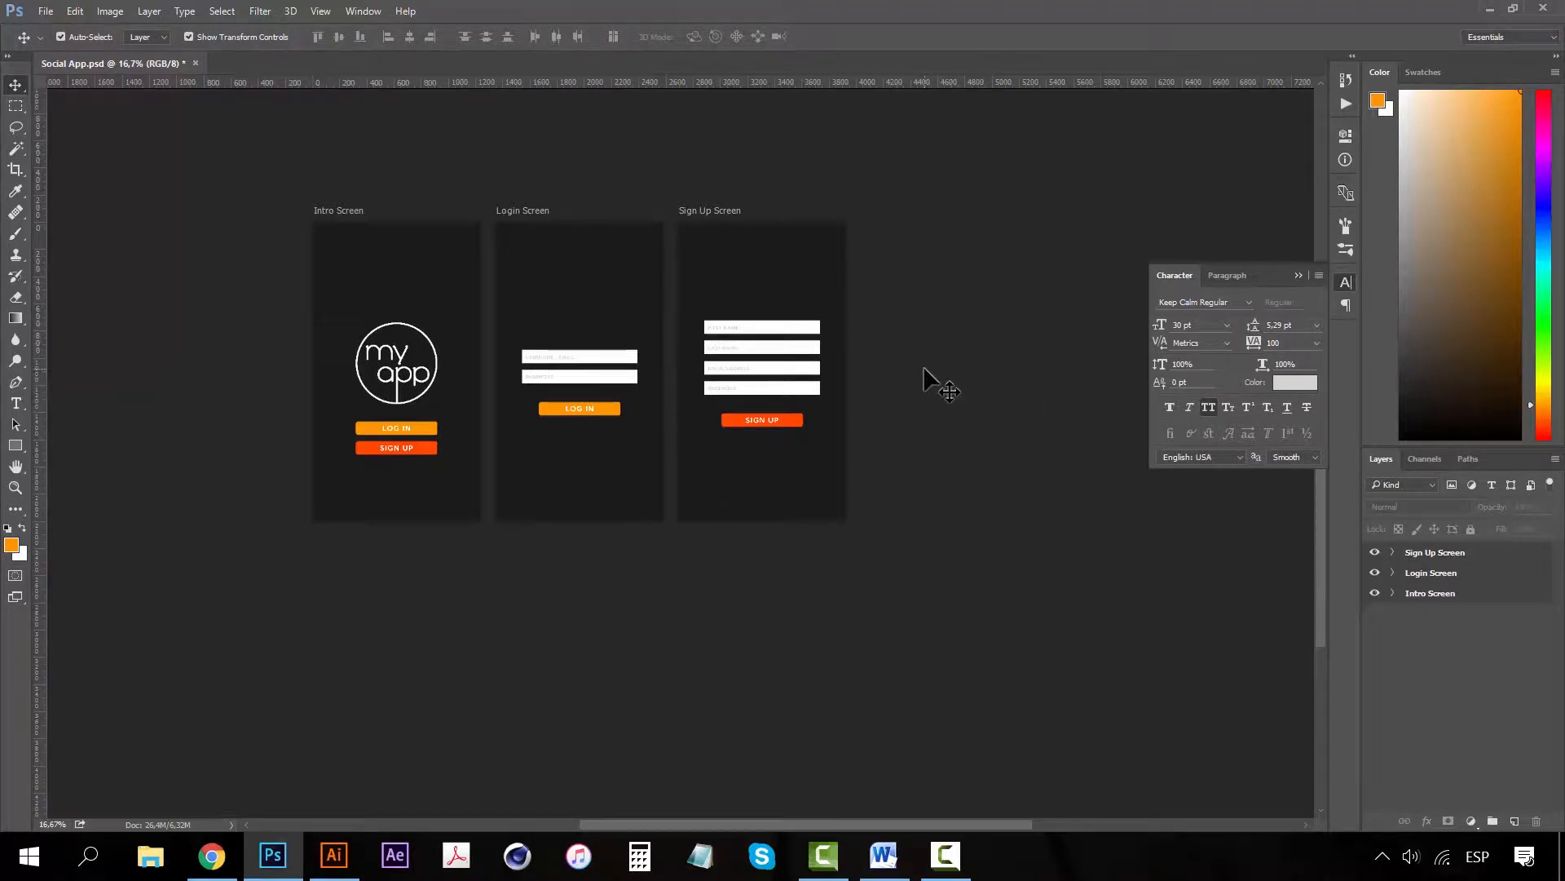
- Switch to Illustrator and examine the layout of the Dashboard wireframe, including its bottom navigation bar
key("z")
left_click(839, 266)
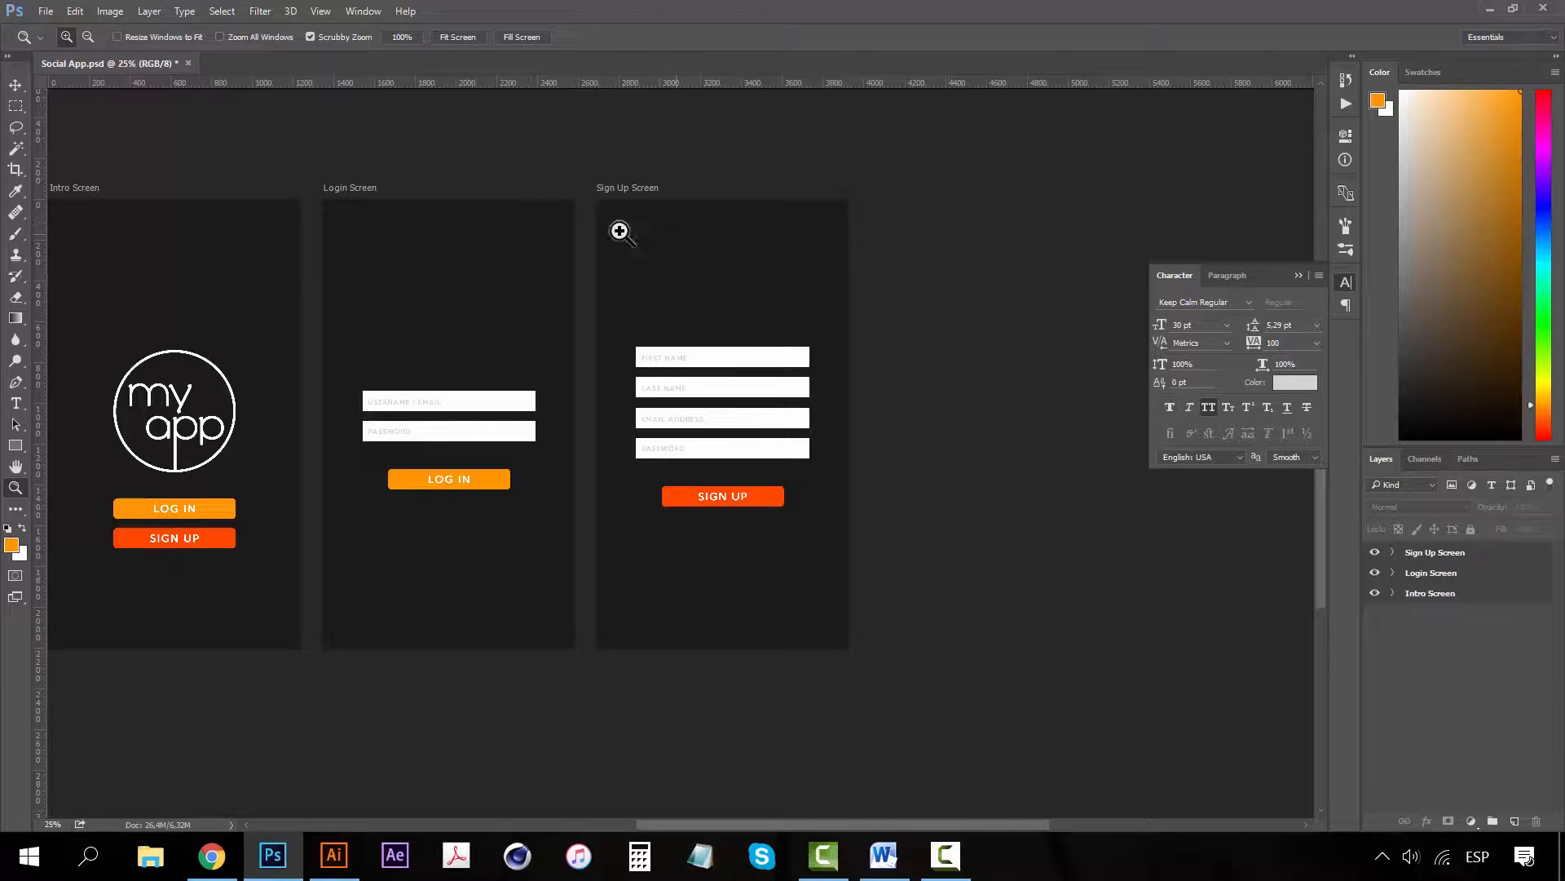
left_click_drag(859, 373, 630, 378)
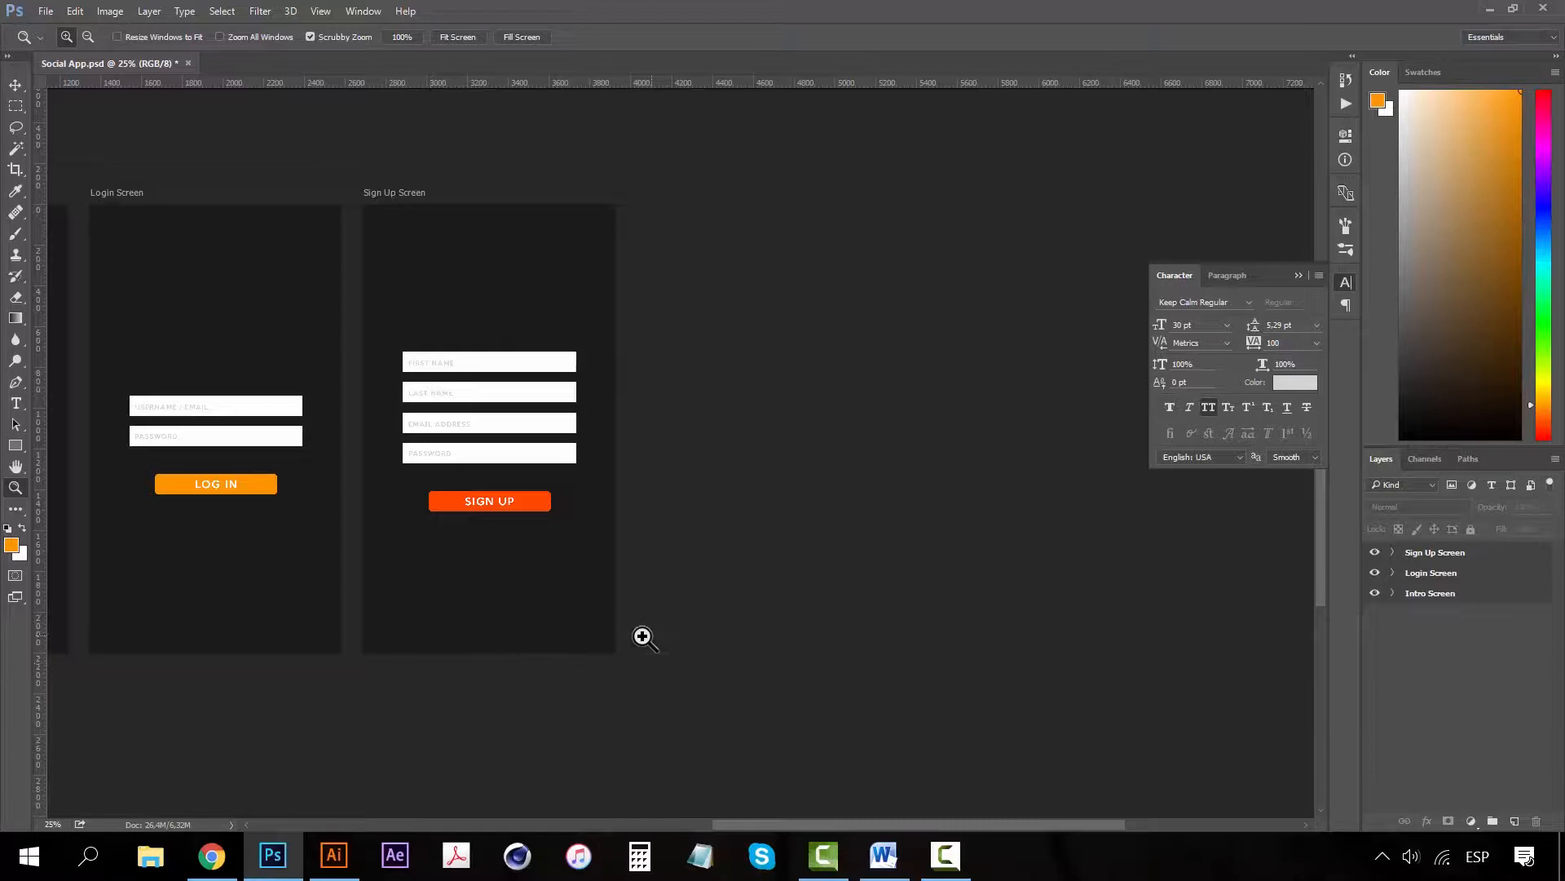
left_click(333, 855)
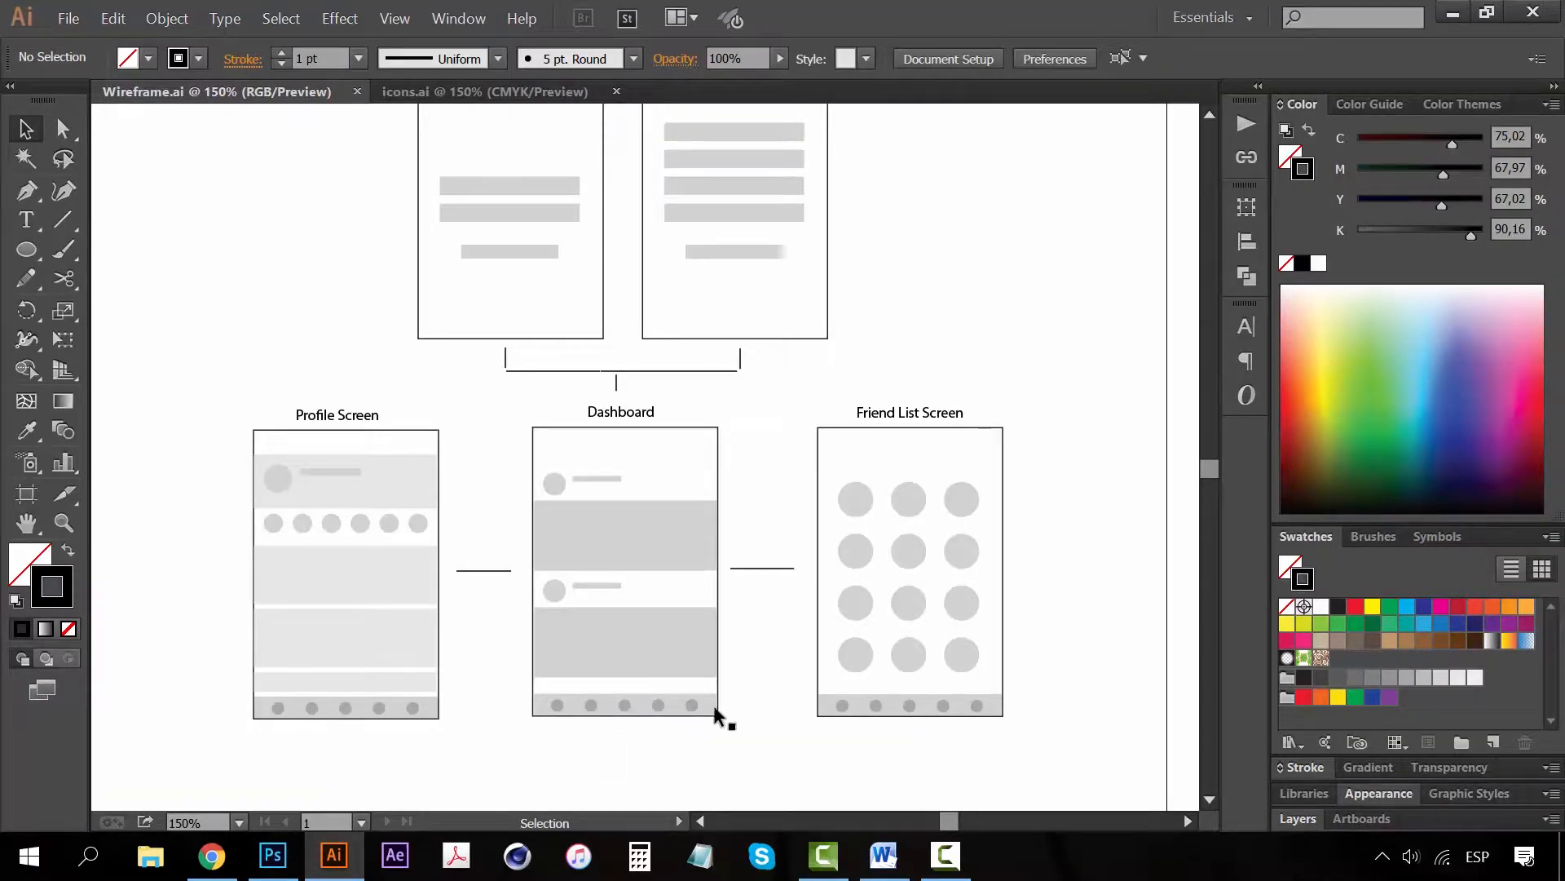
left_click(685, 714)
left_click(584, 727)
key("z")
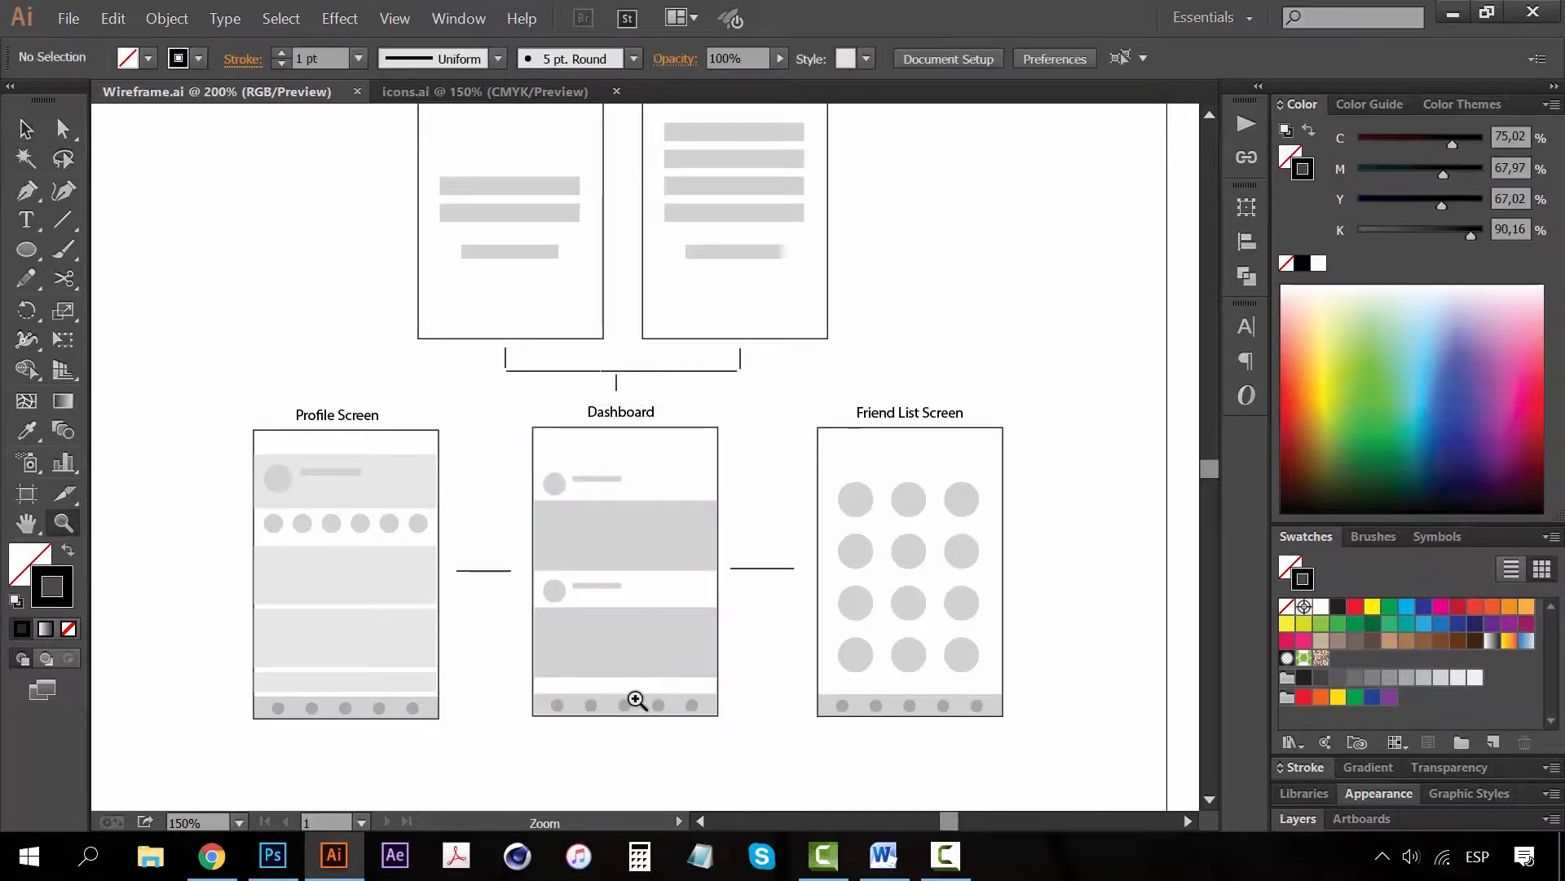
left_click(633, 699)
left_click_drag(640, 510, 624, 579)
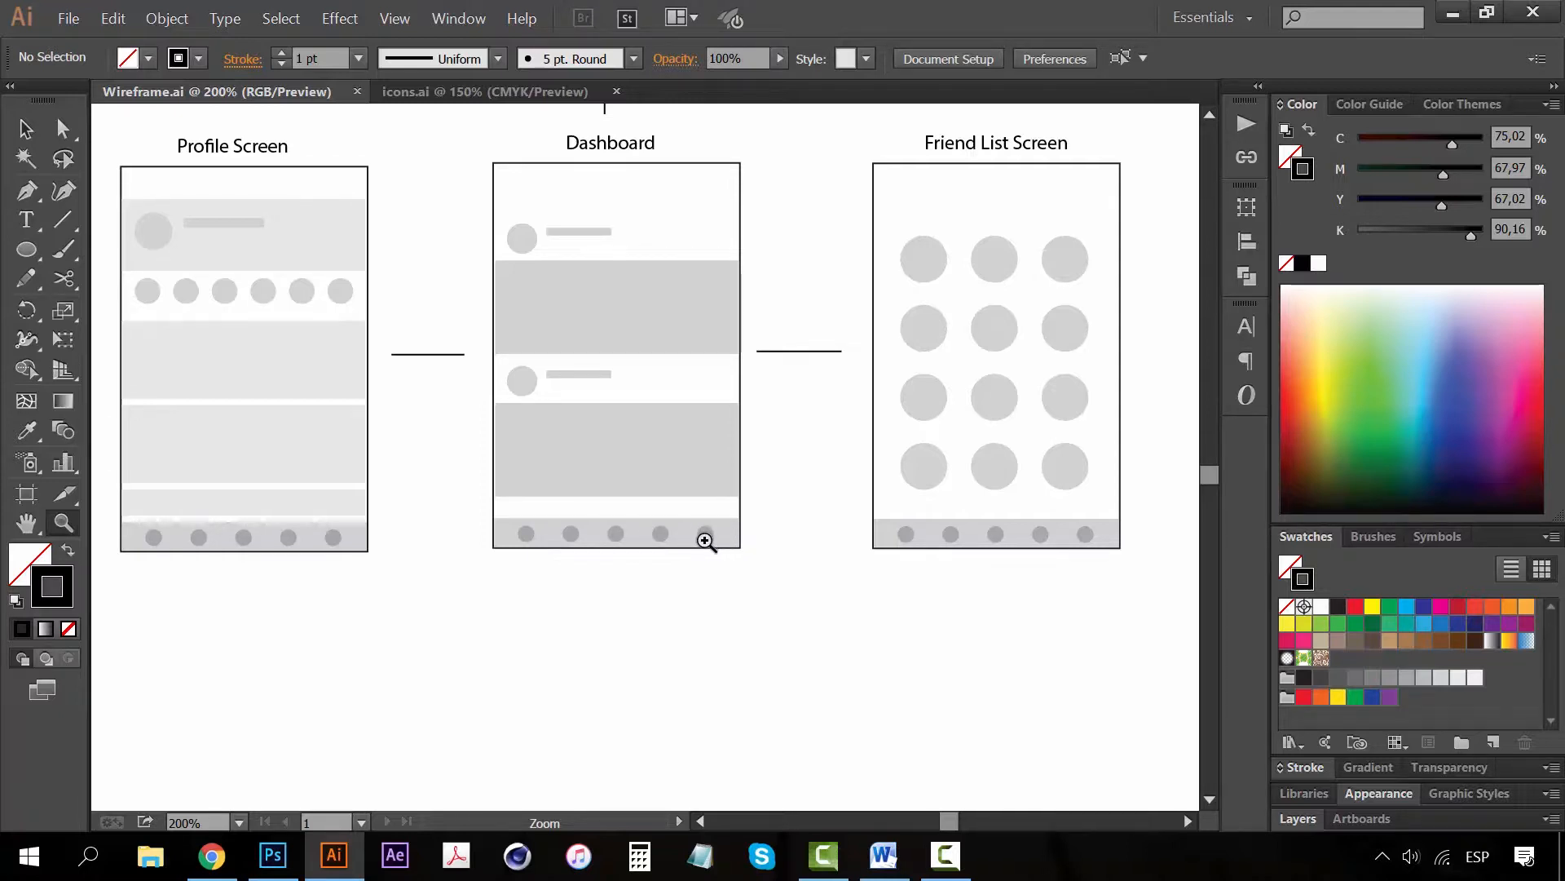
- Return to Photoshop, duplicate the Sign Up Screen artboard and rename the copy Dashboard
left_click(272, 856)
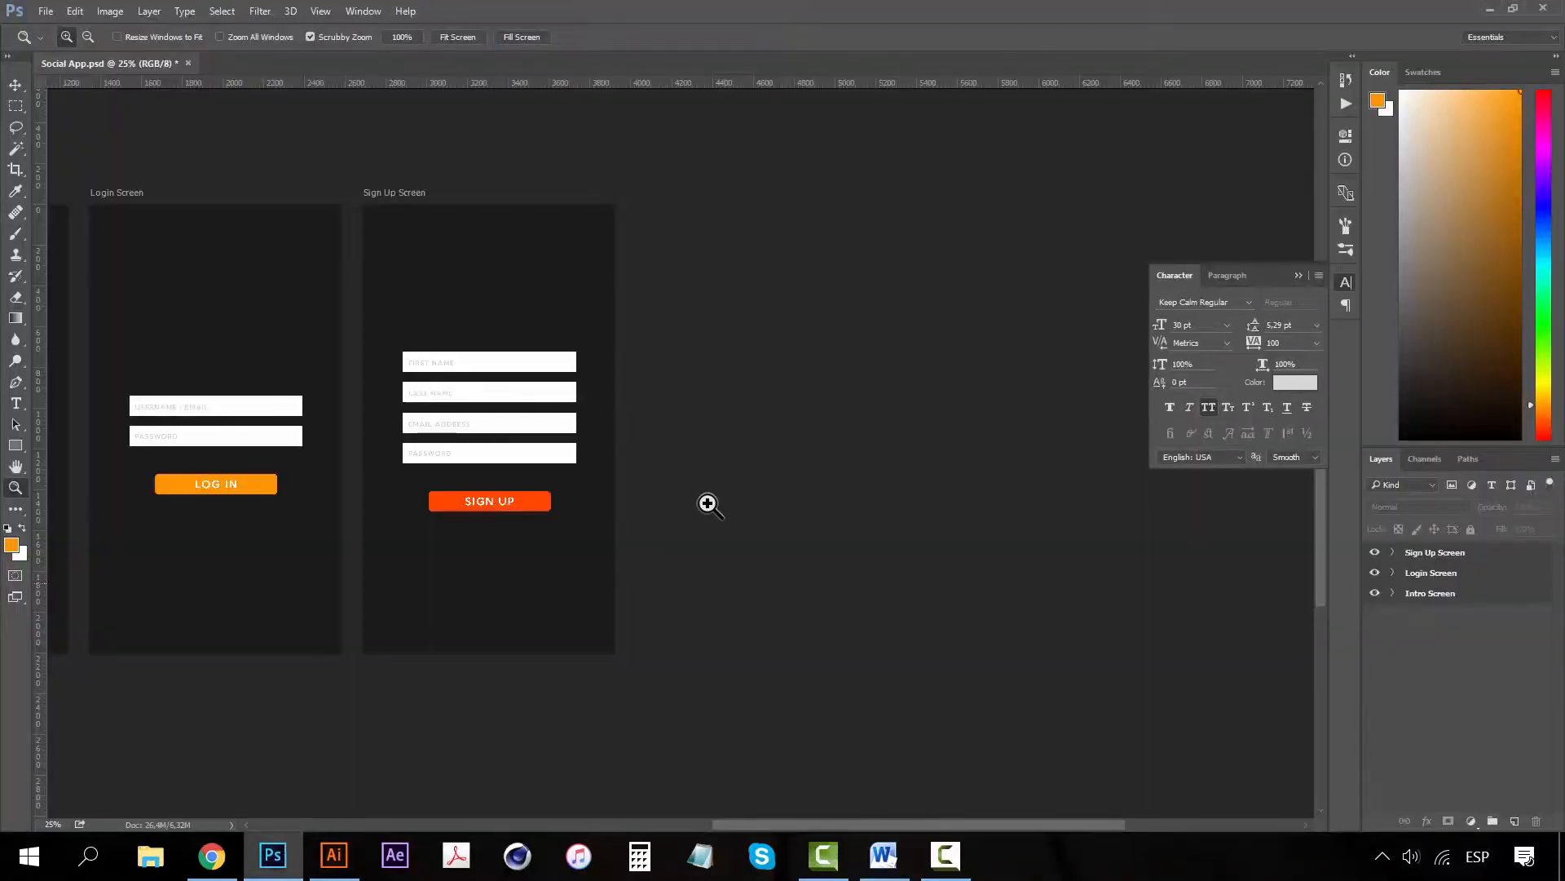
left_click_drag(699, 437, 742, 463)
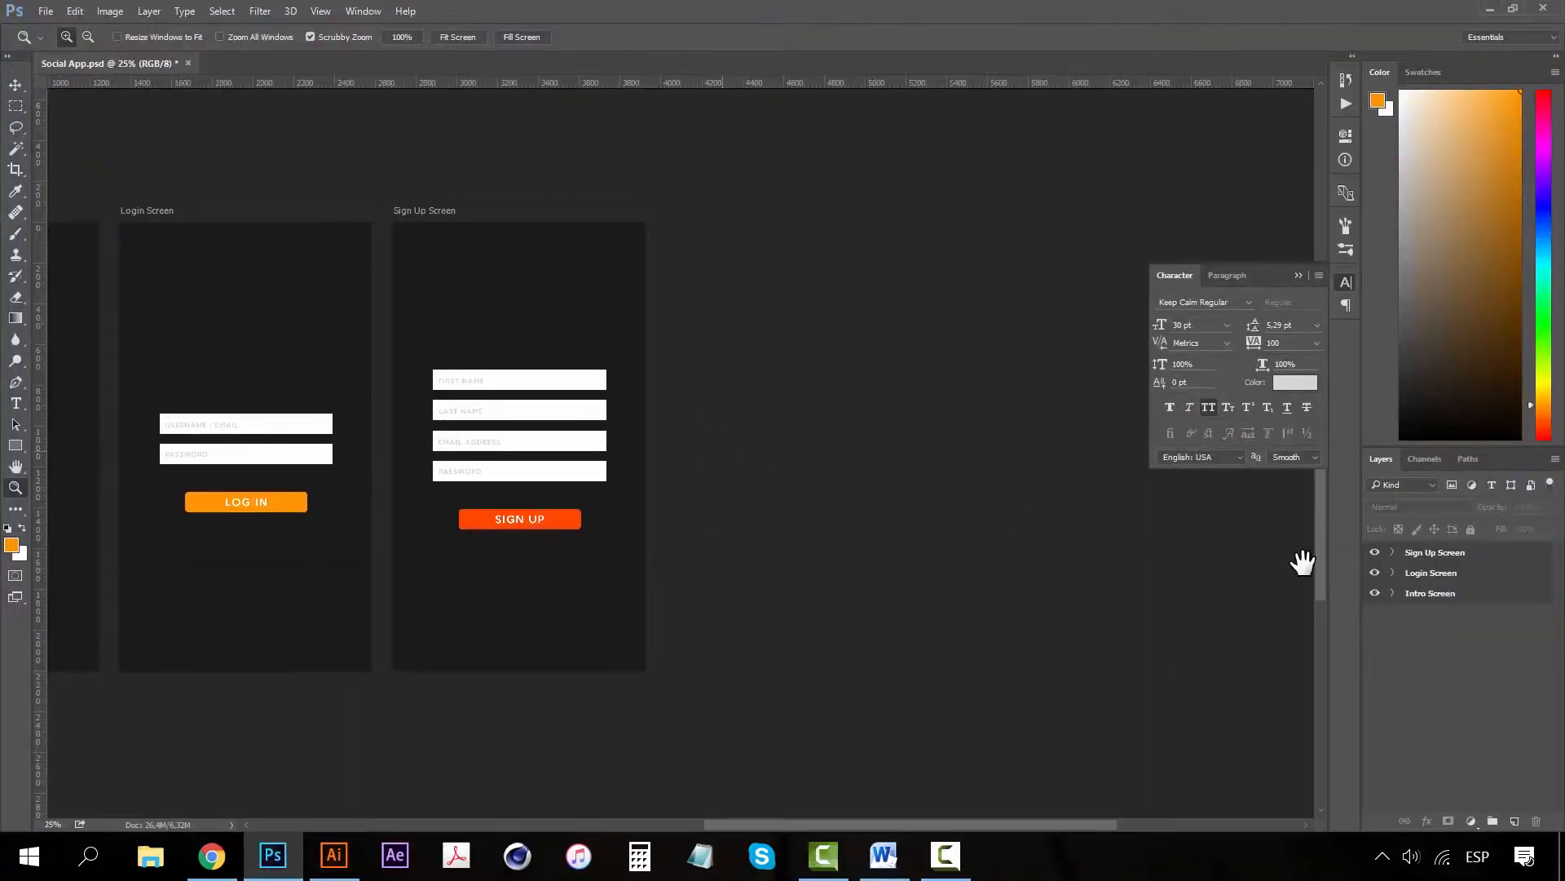
left_click(1441, 554)
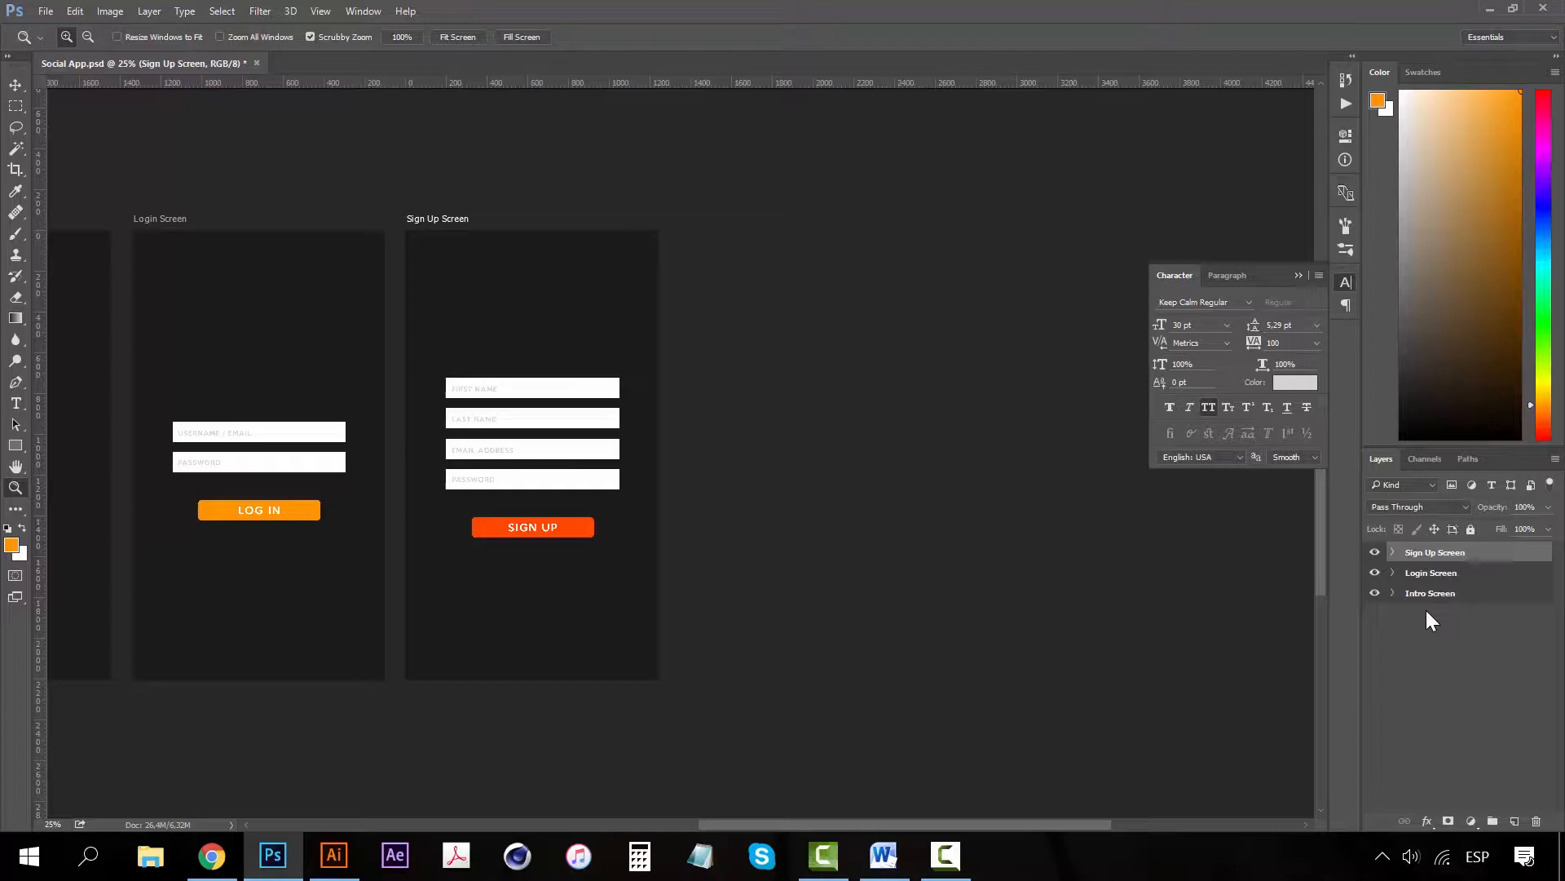
key("ctrl+j")
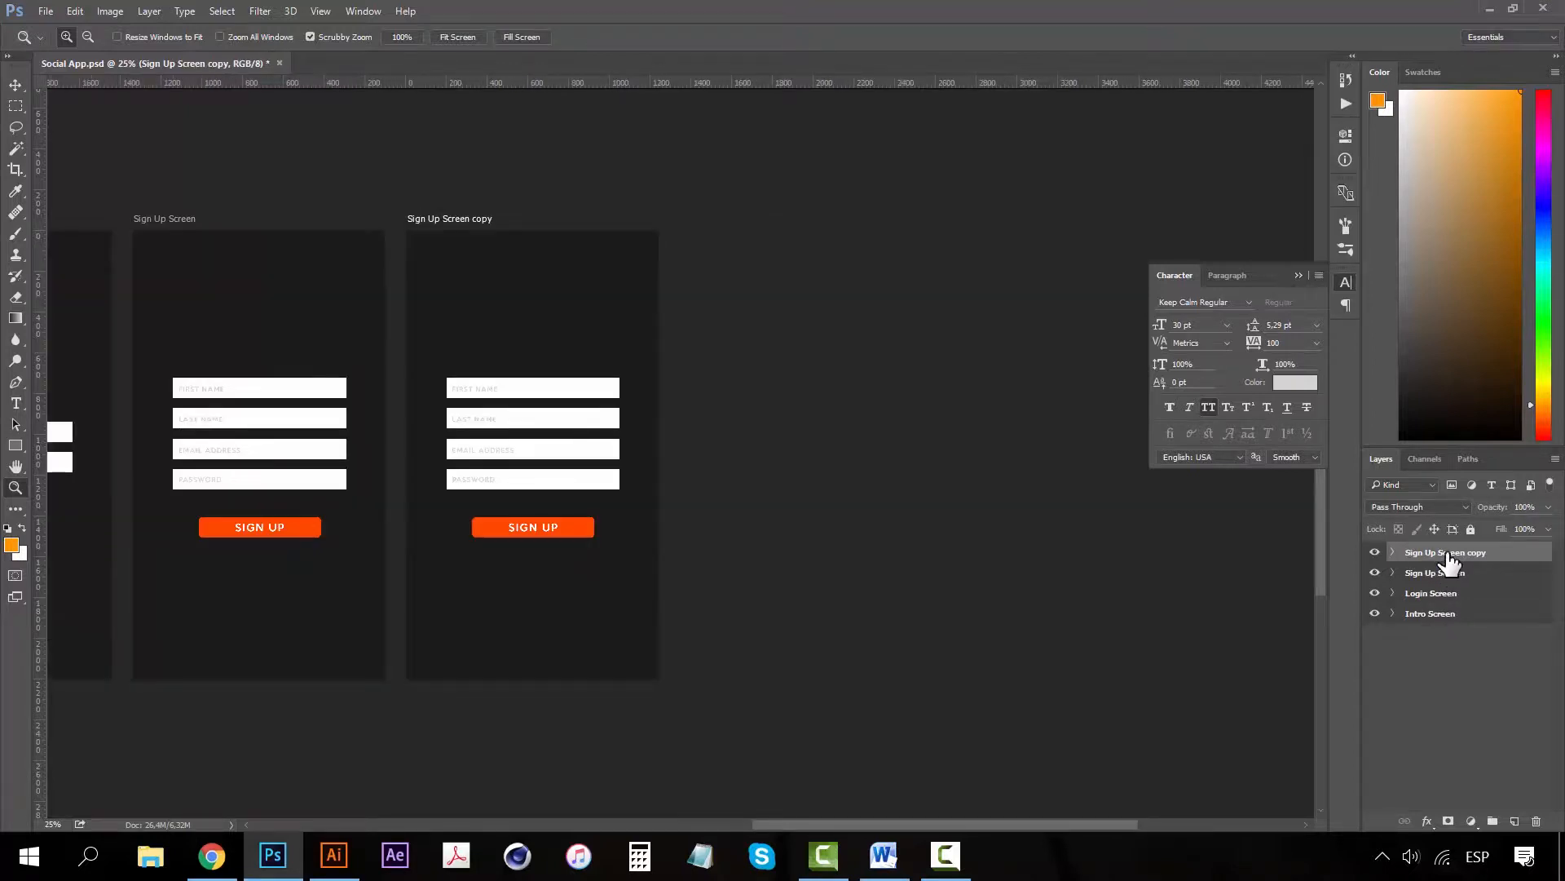
double_click(1450, 553)
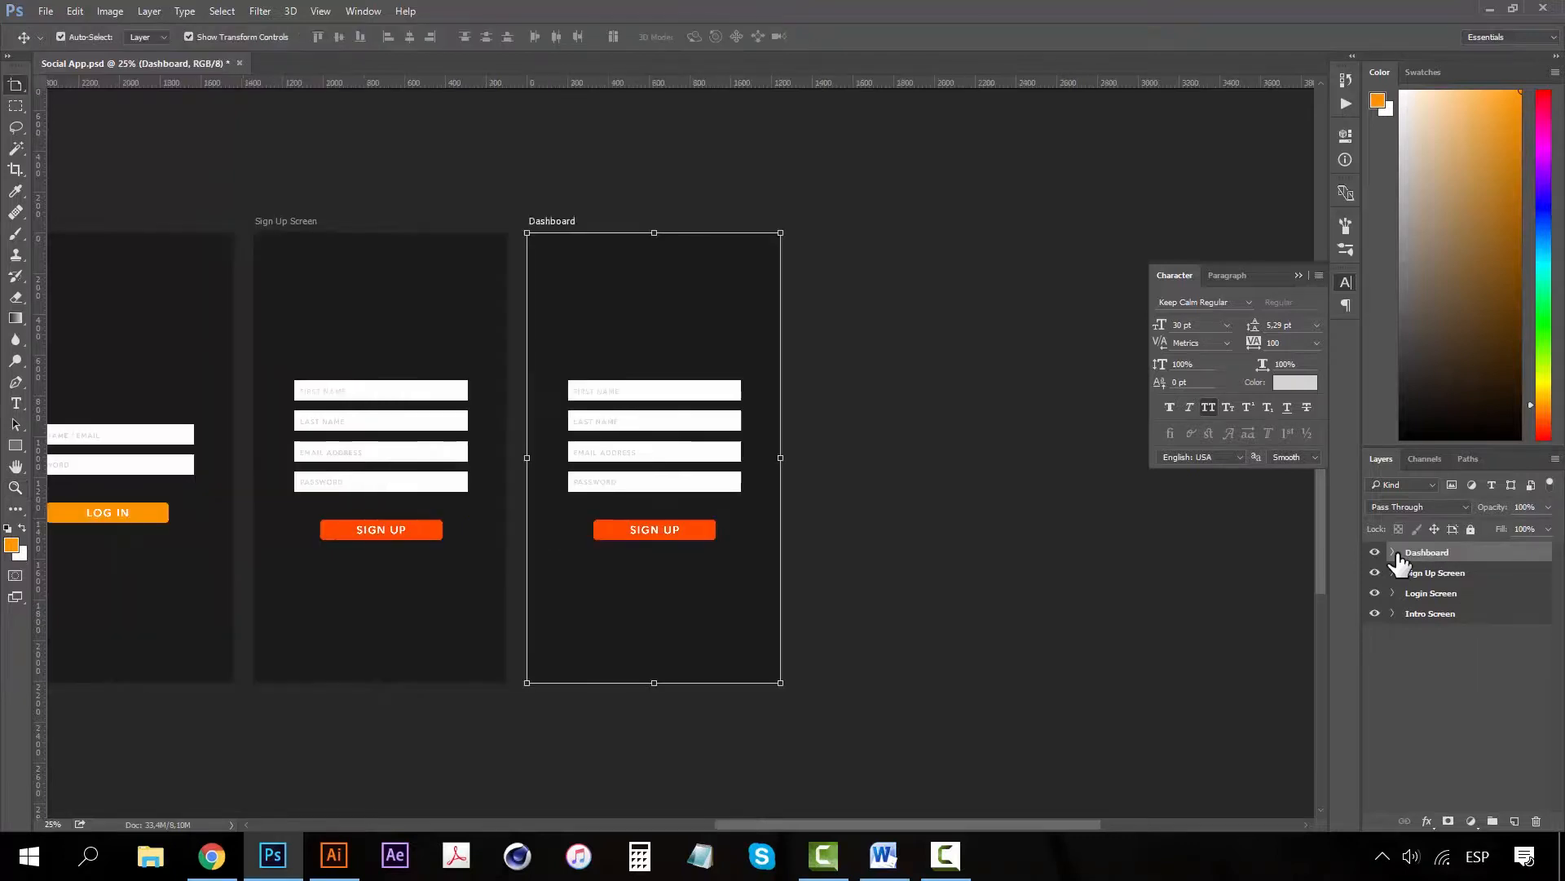
- Delete the Text Fields and Sign Up Button groups from the Dashboard artboard, keeping only its Background layer
left_click(1399, 565)
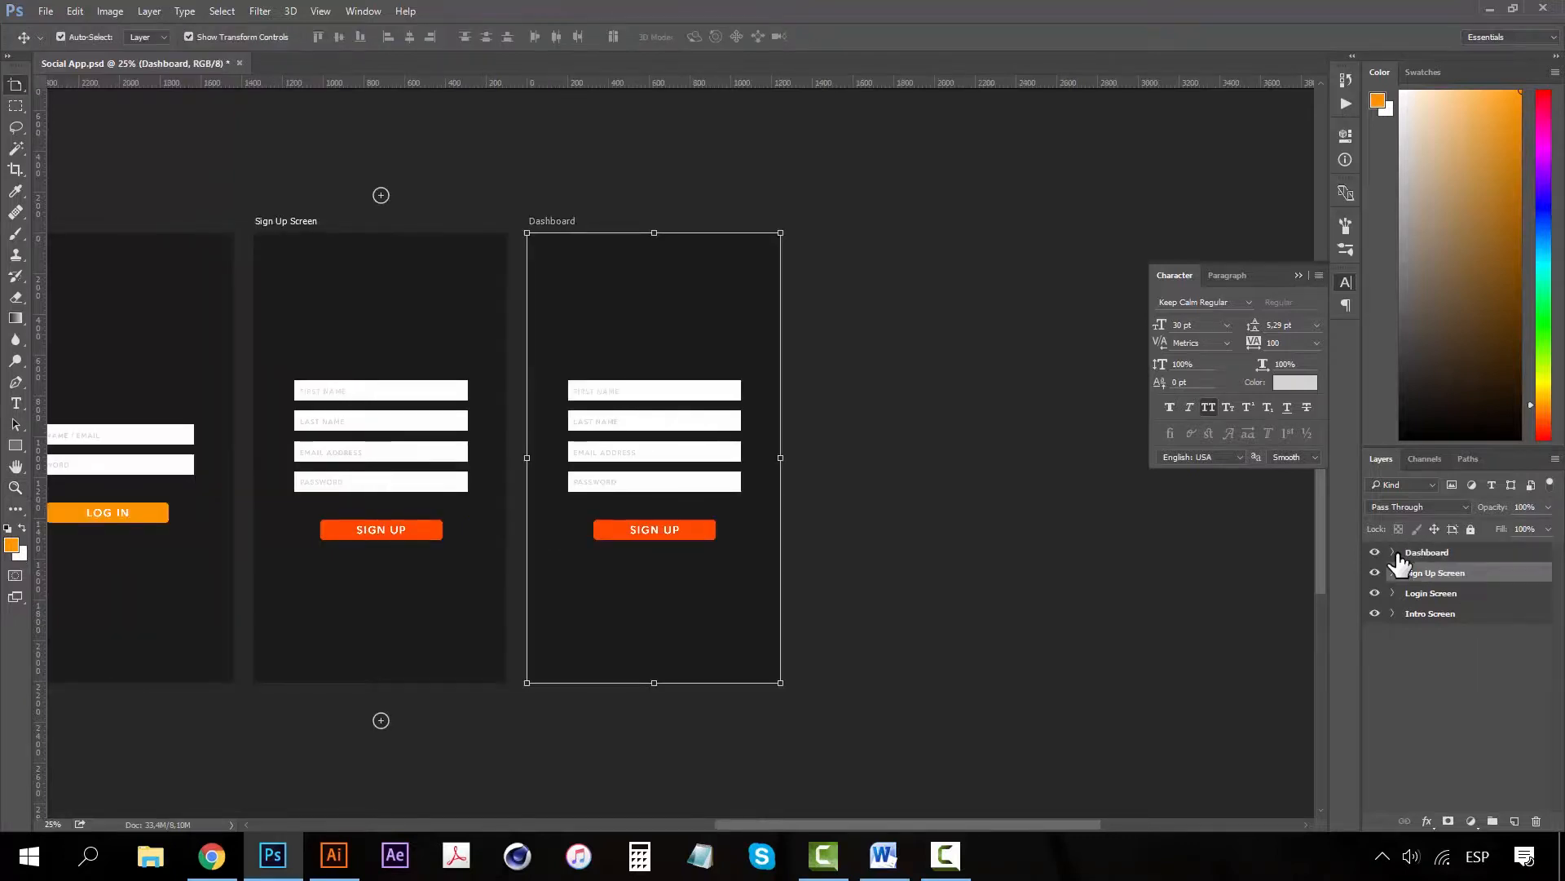
left_click(1393, 553)
left_click(1393, 553)
left_click(1393, 552)
left_click(1454, 572)
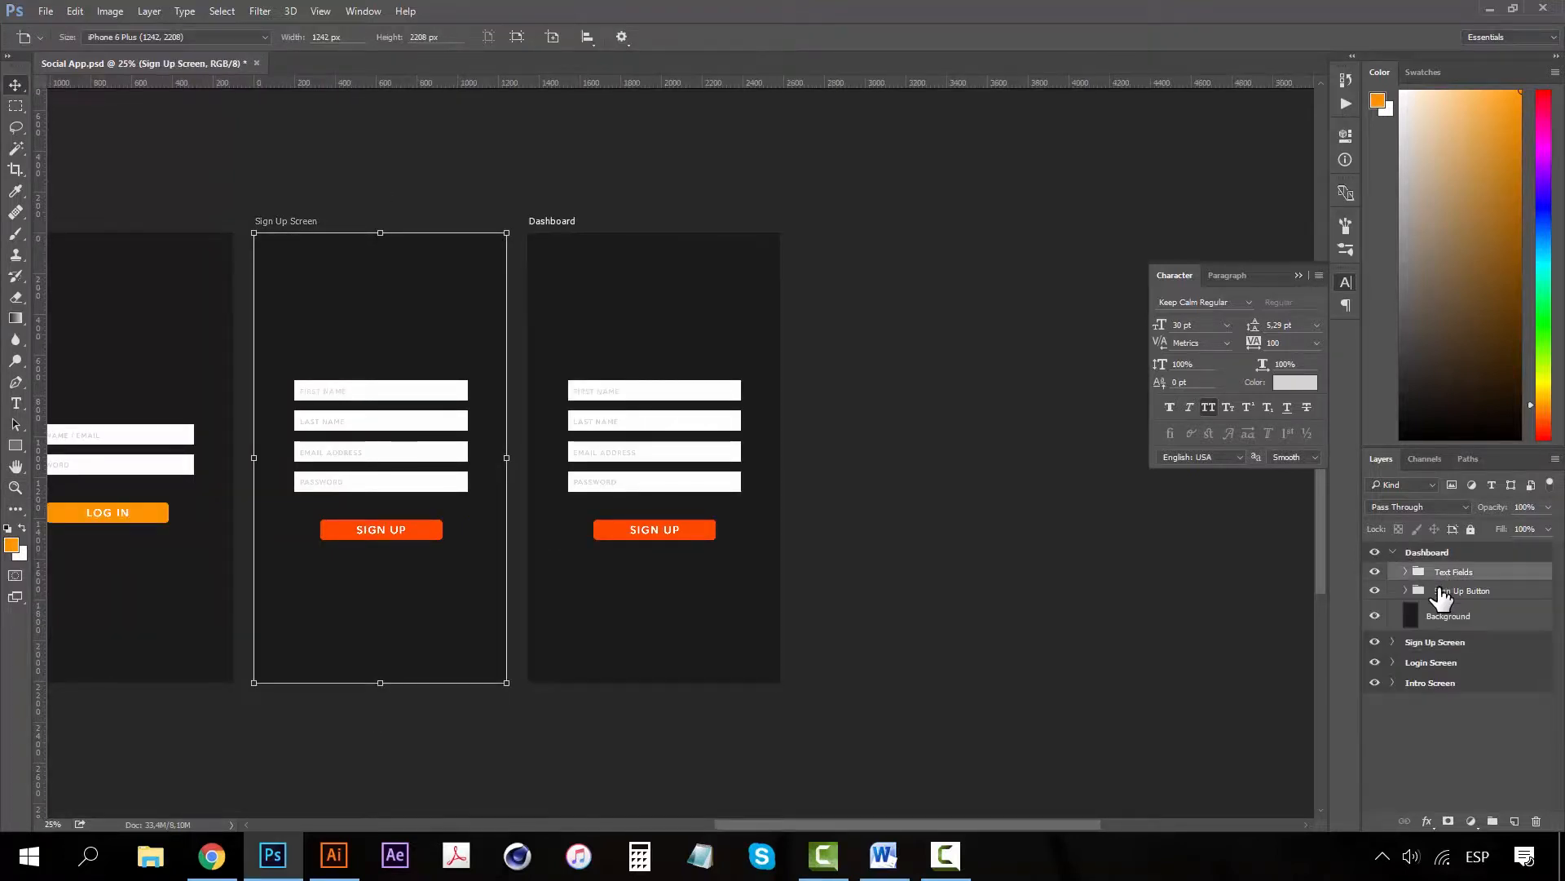
key("v")
left_click(1443, 593, "shift")
key("Delete")
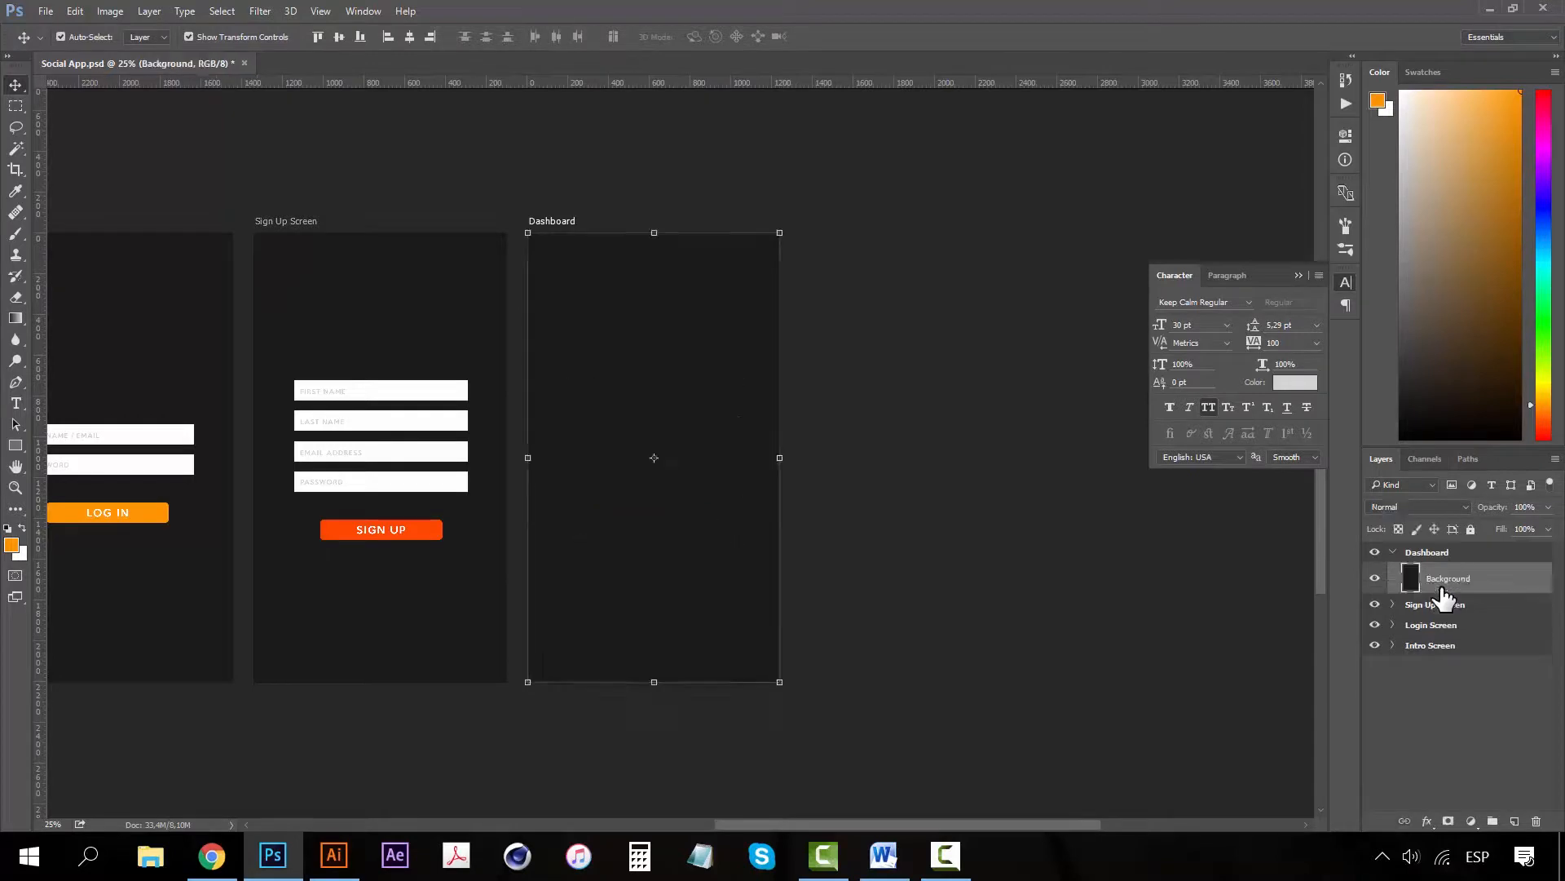
- Fill the Dashboard artboard's Background layer with the white background color
key("ctrl+BackSpace")
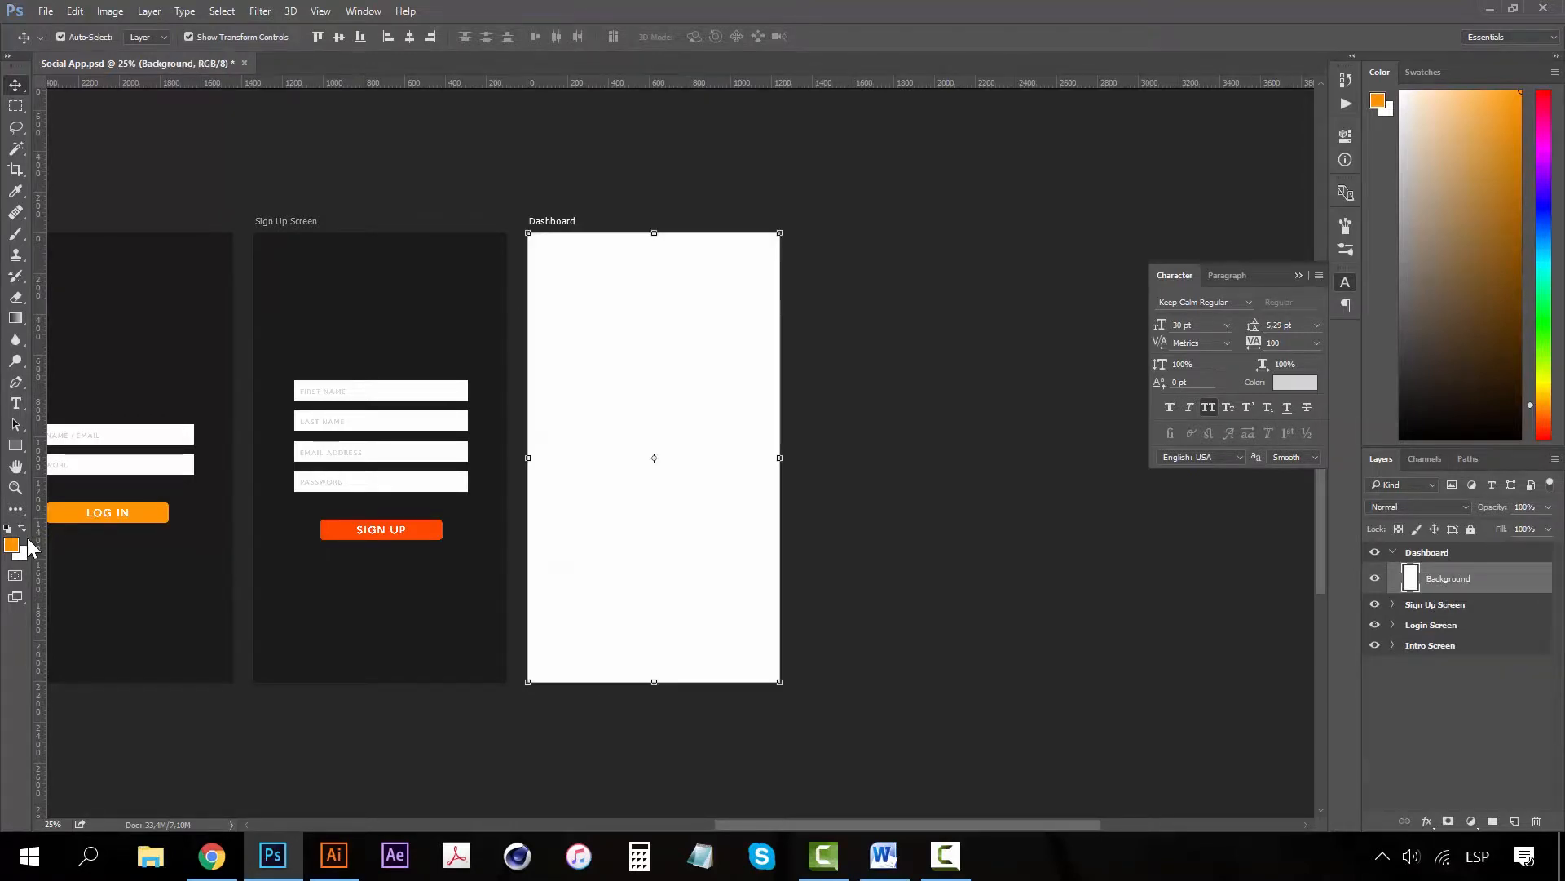
key("space")
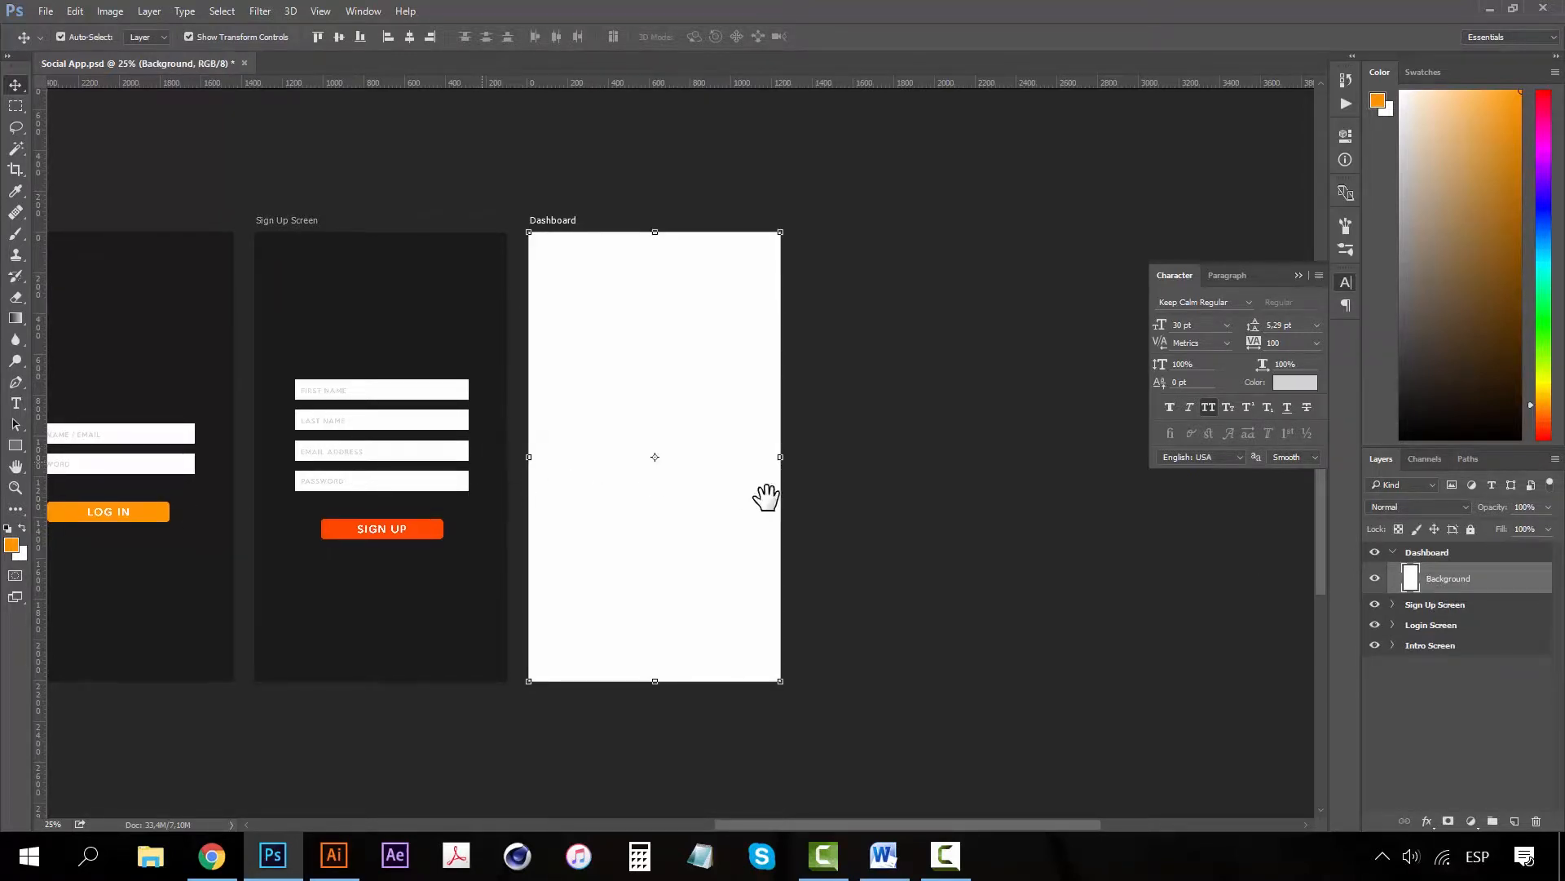
left_click_drag(671, 522, 755, 529)
left_click_drag(329, 182, 557, 213)
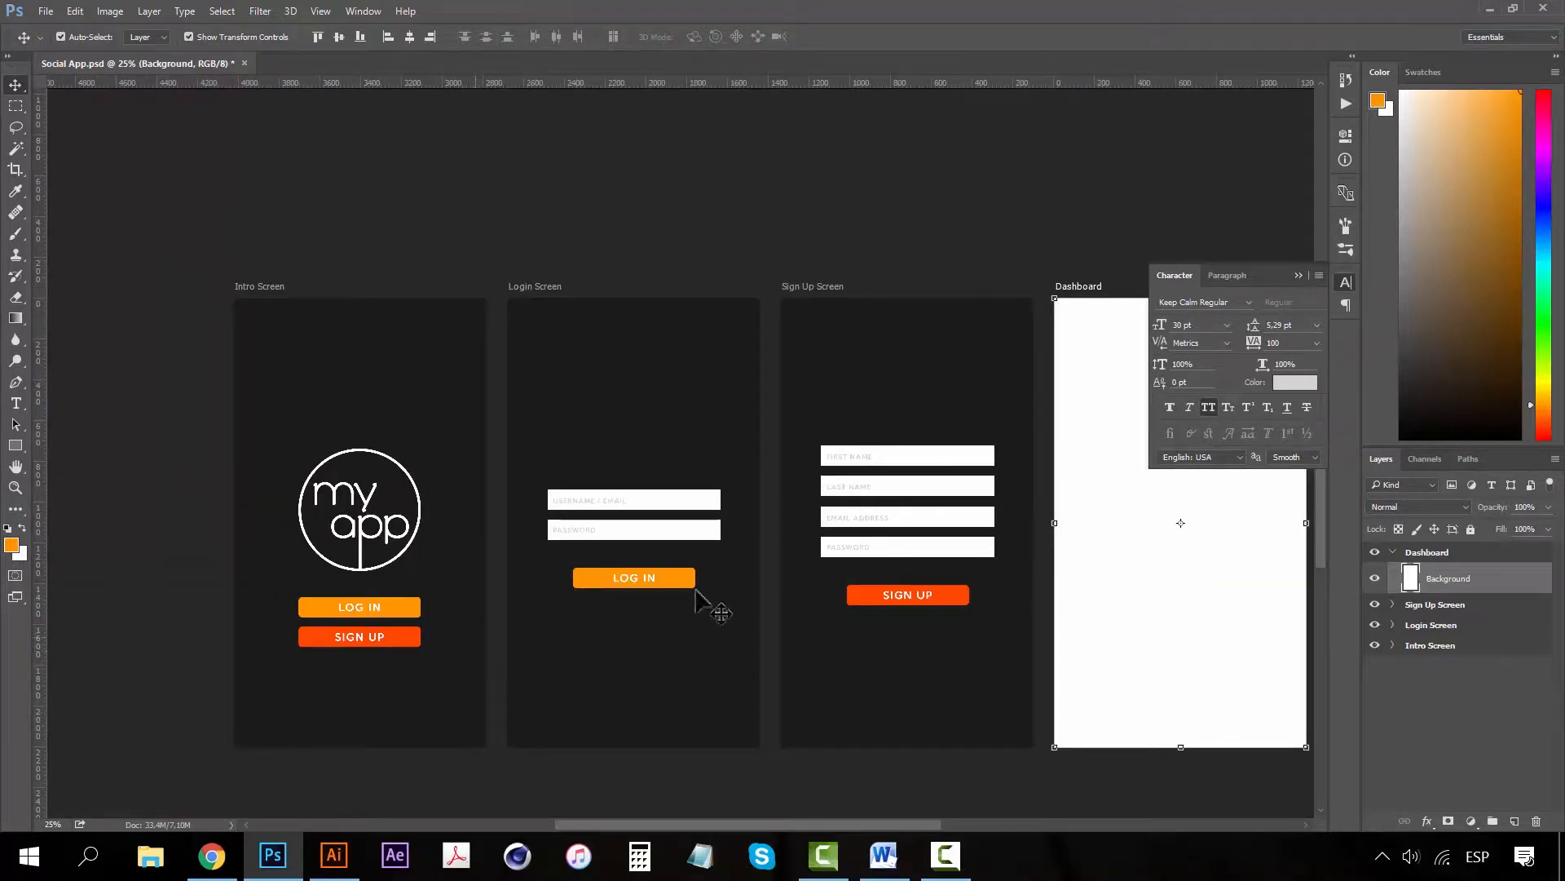
key("space")
left_click_drag(482, 542, 432, 544)
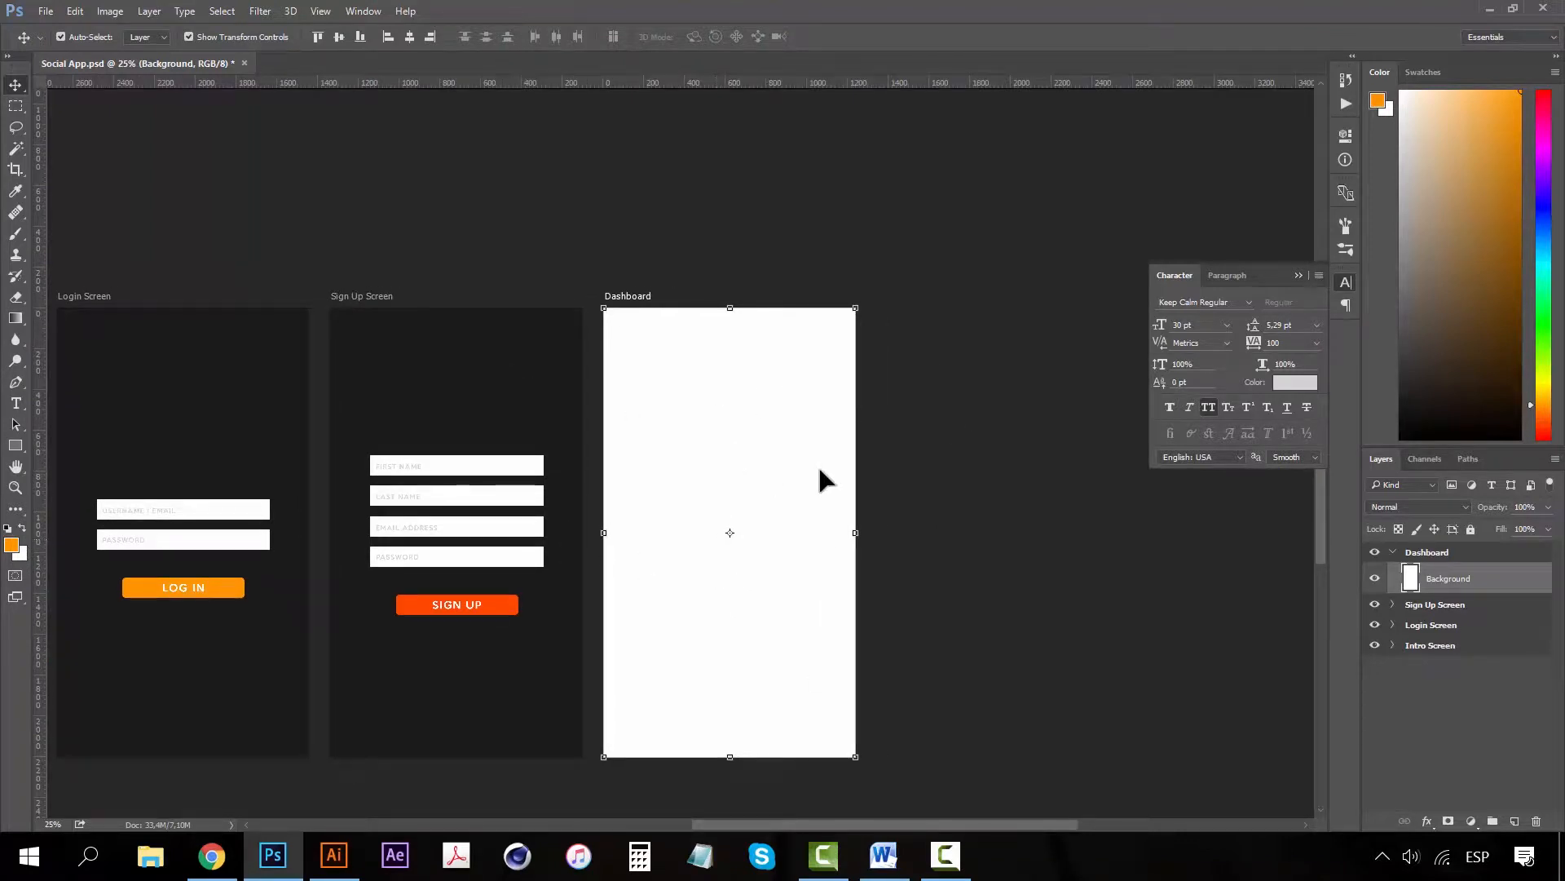
- Place a horizontal guide at Y 100 px, measured from the Dashboard artboard's upper edge
key("z")
left_click(771, 413)
left_click(770, 412)
key("space")
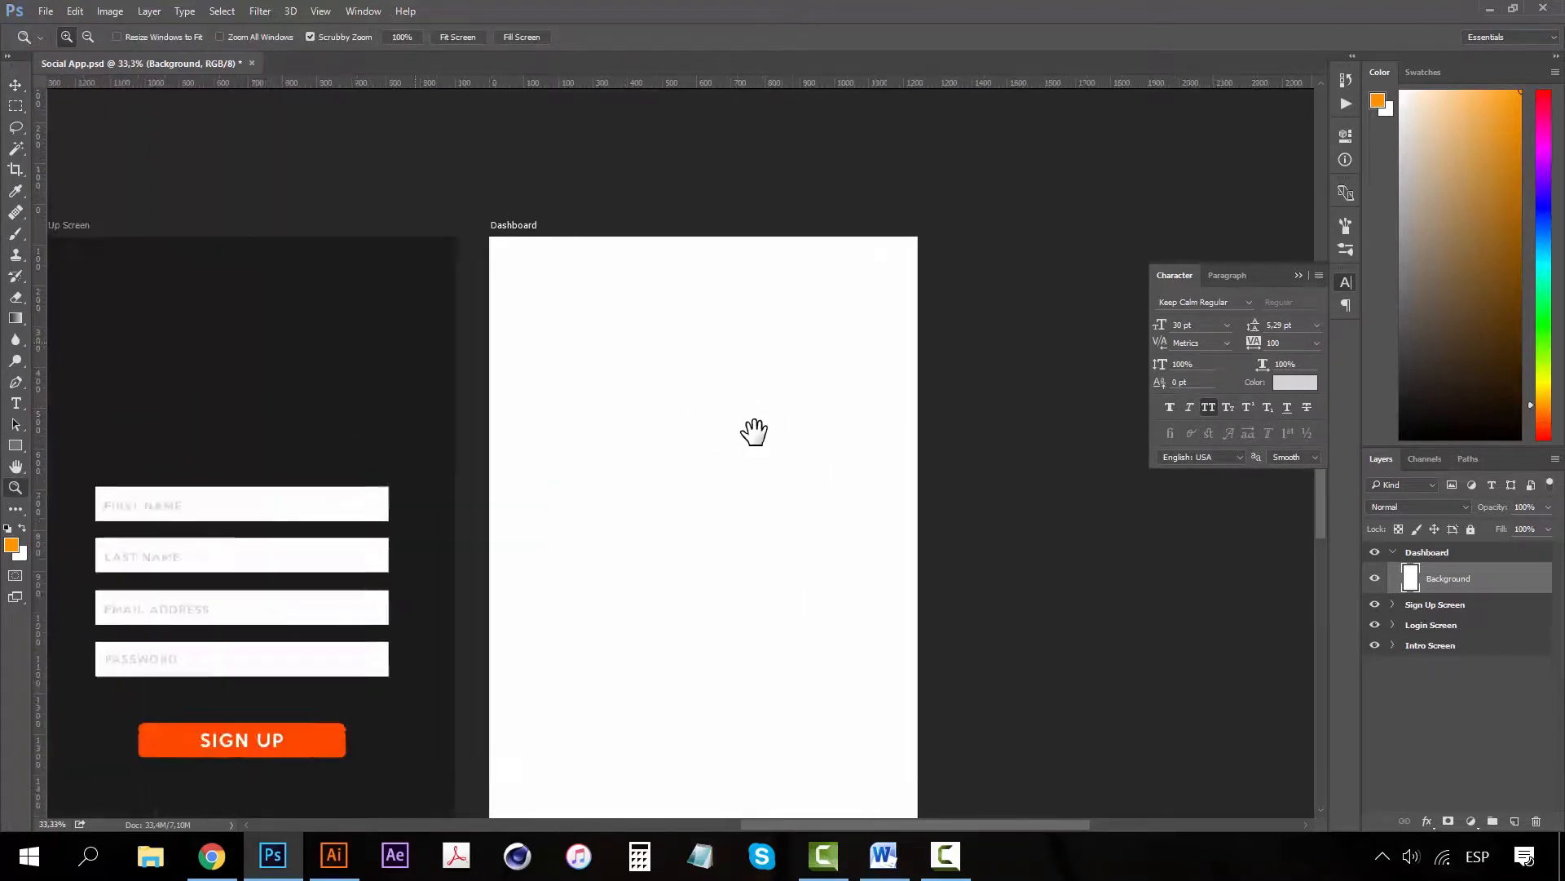
key("v")
left_click(937, 402)
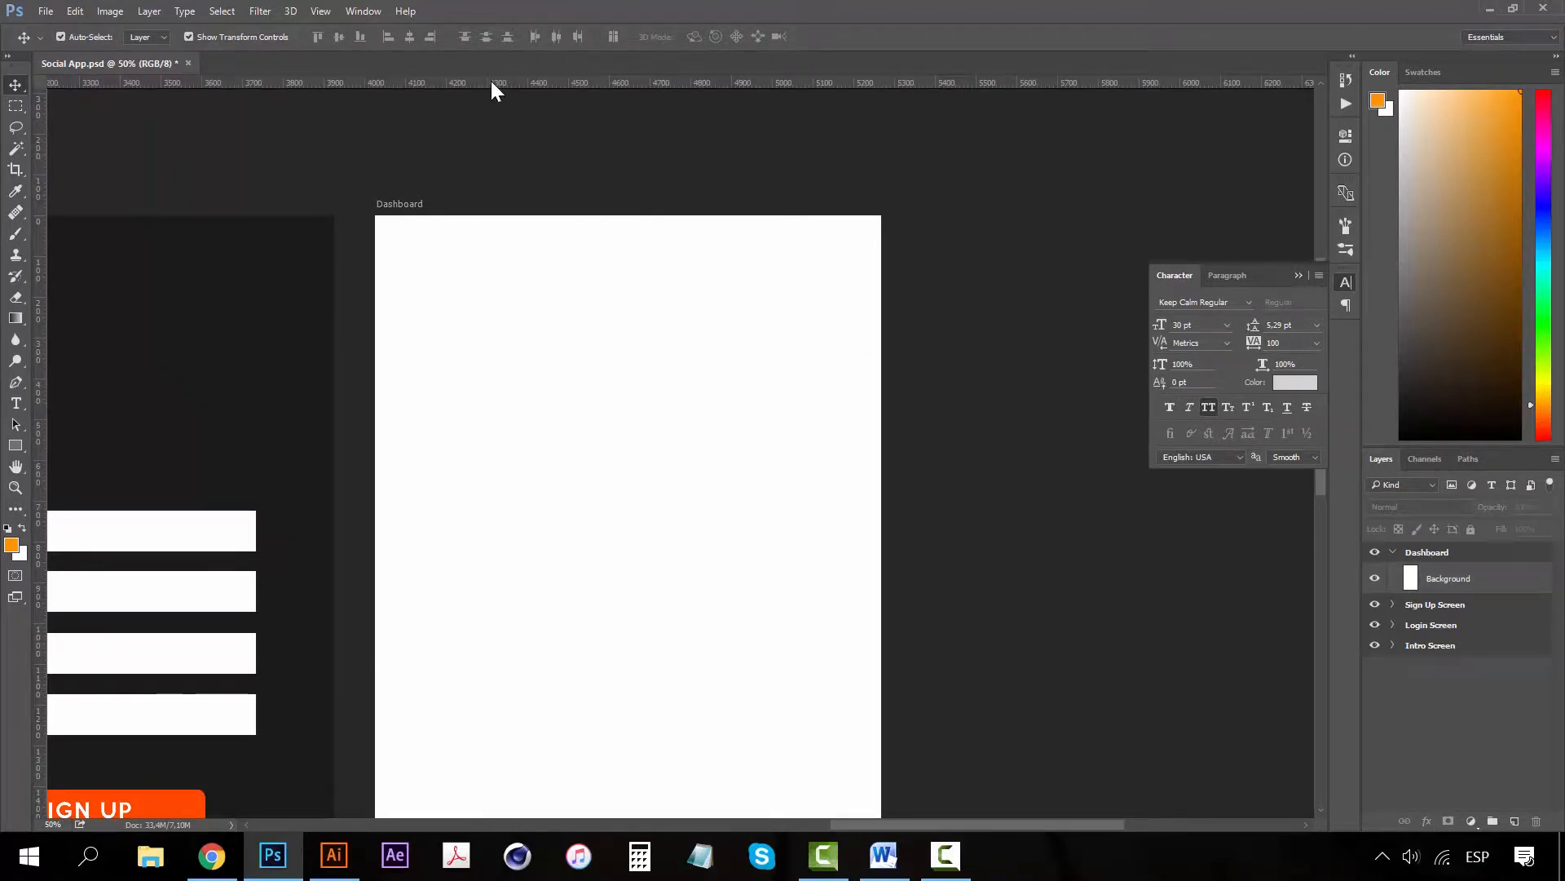
left_click_drag(504, 81, 524, 257)
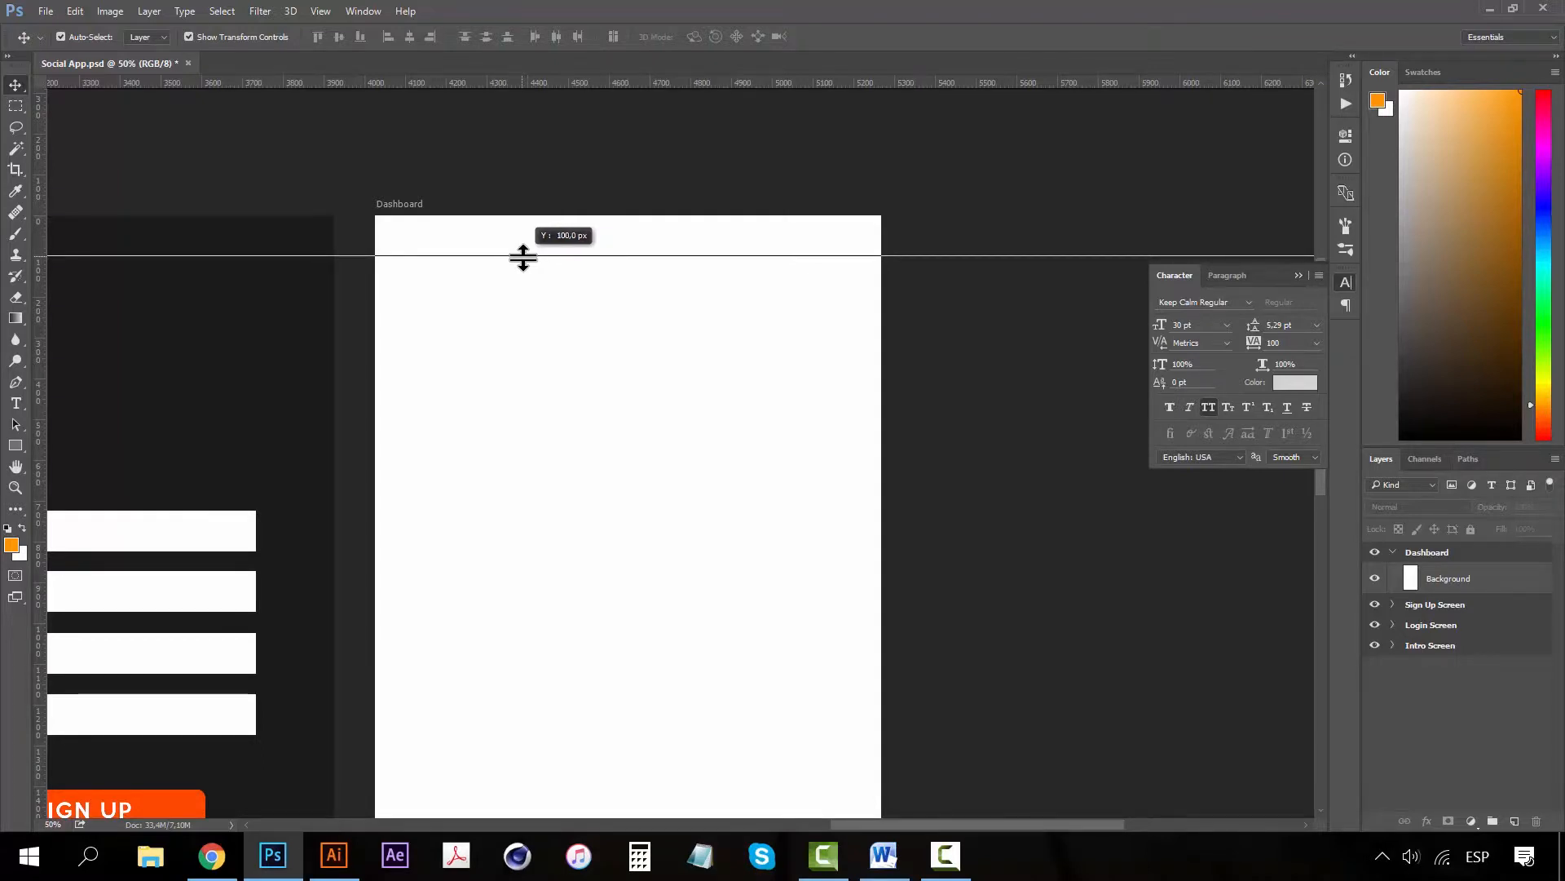
left_click_drag(523, 257, 525, 256)
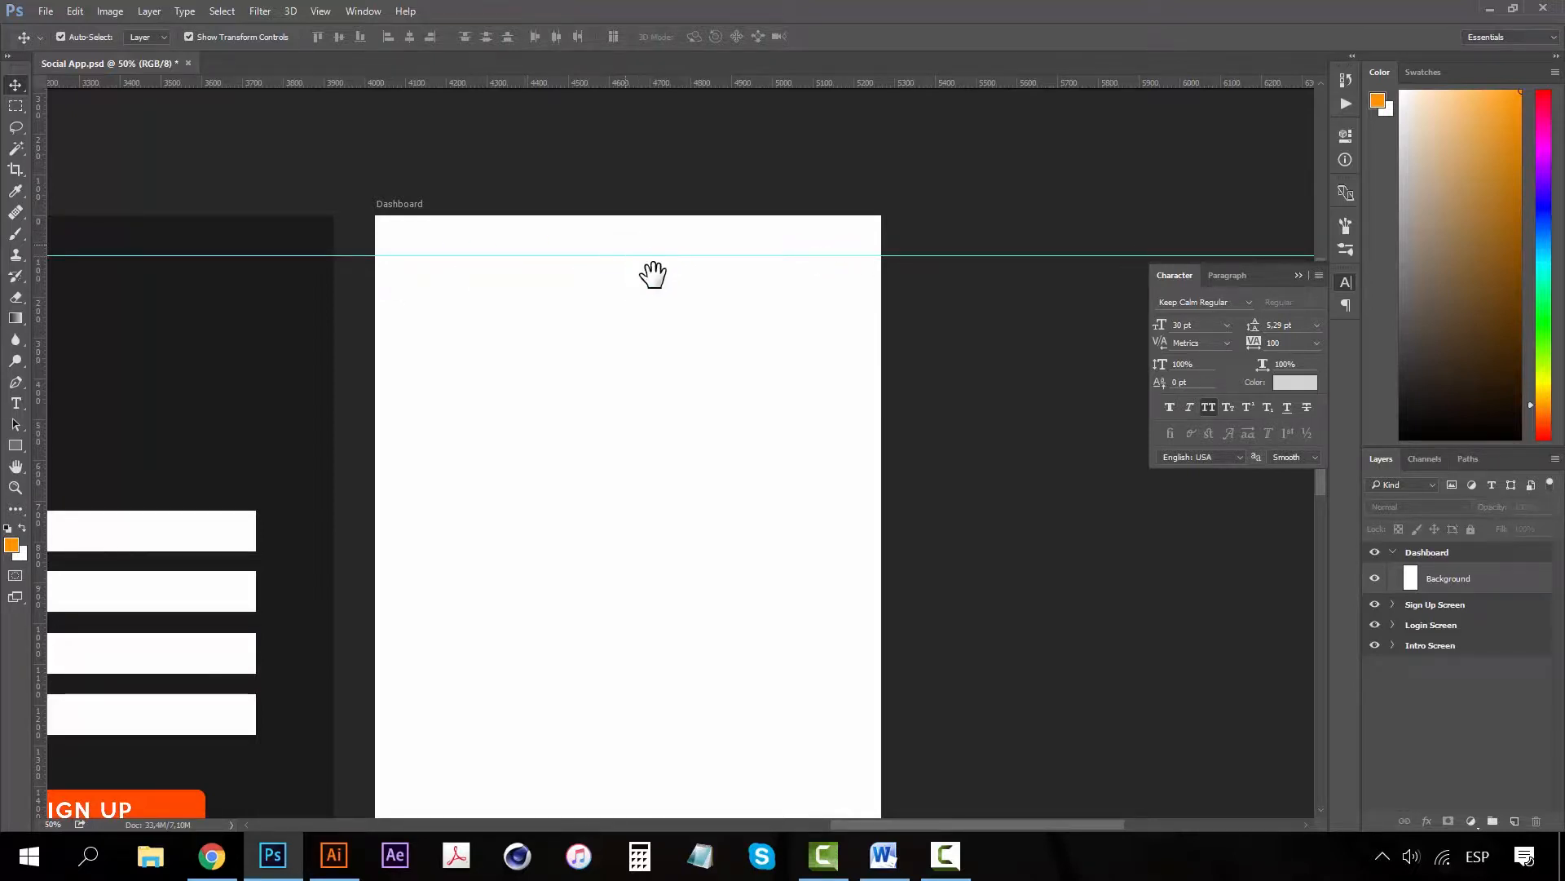
- Draw a rectangle shape about 1244 × 100 px across the Dashboard artboard, from its upper edge down to the guide
left_click_drag(615, 262, 799, 352)
key("z")
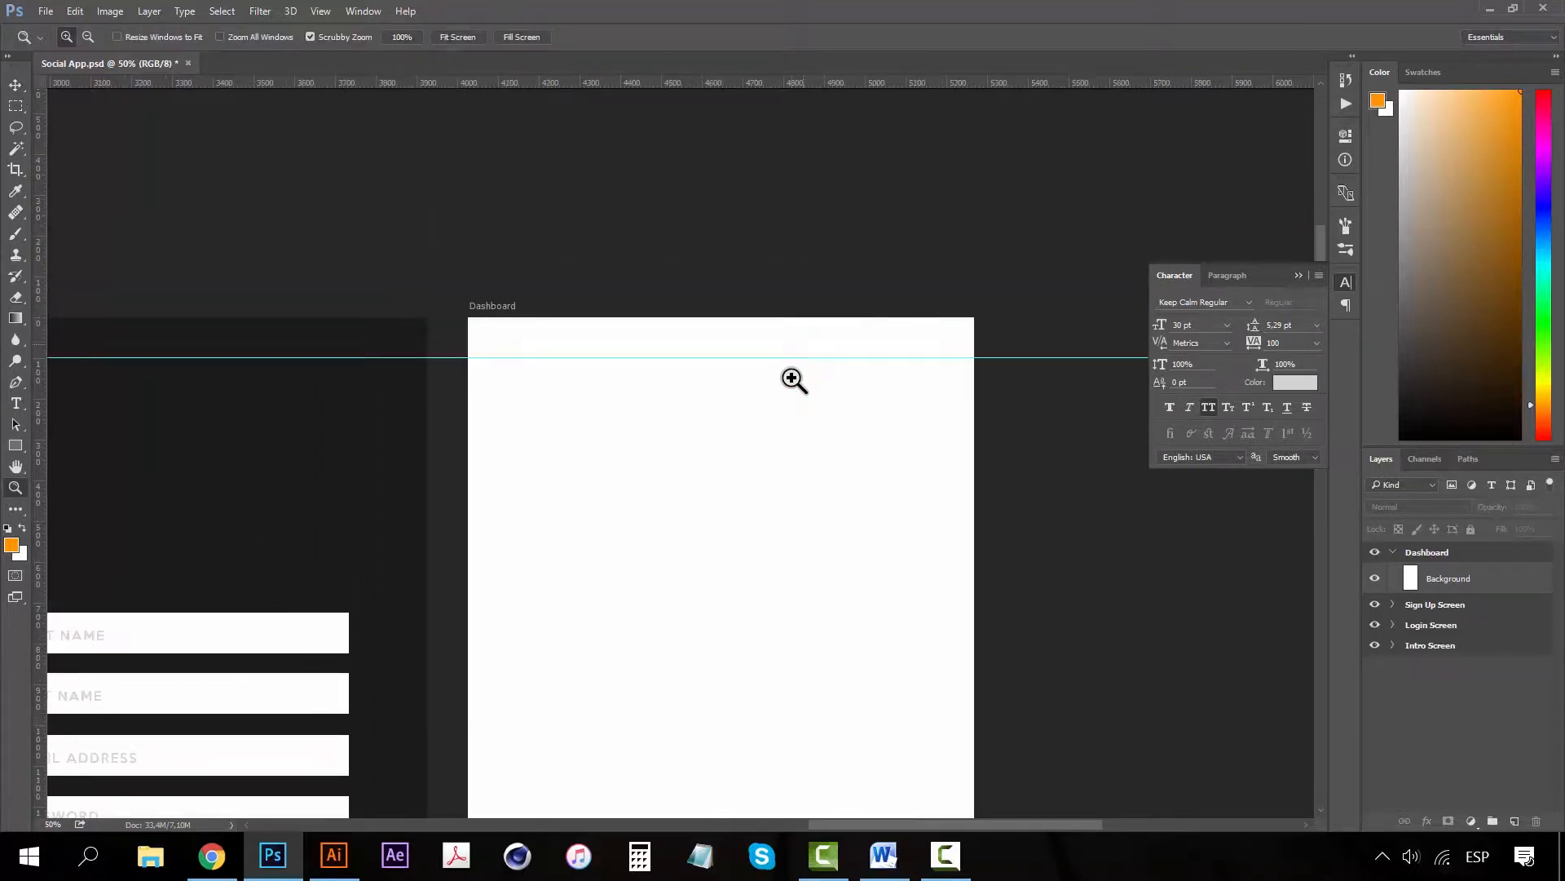
left_click(793, 378)
key("v")
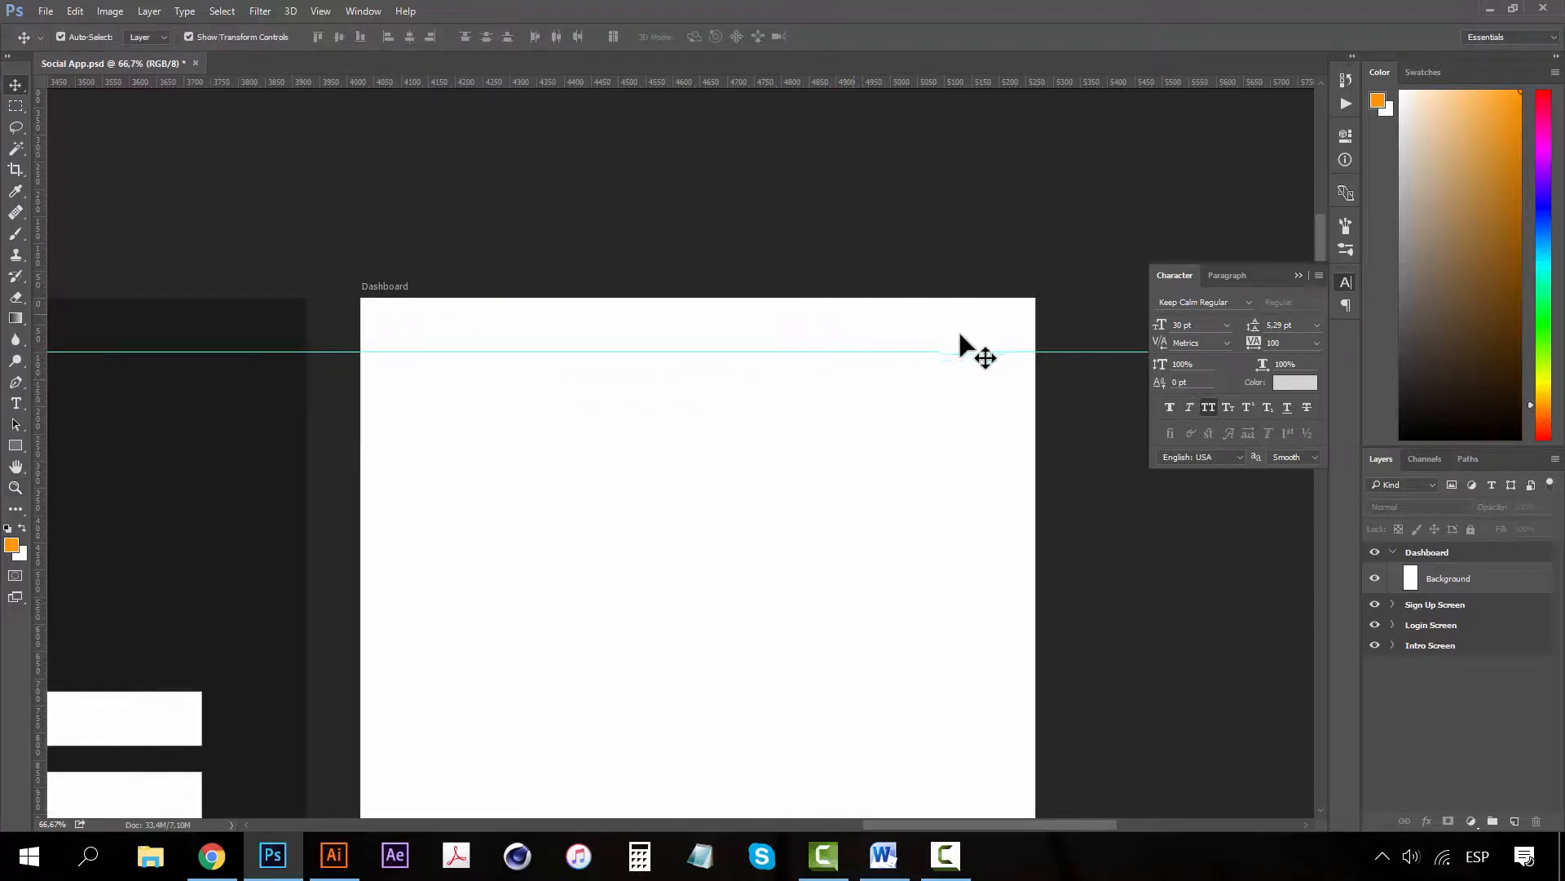
left_click(15, 448)
left_click_drag(363, 298, 1036, 352)
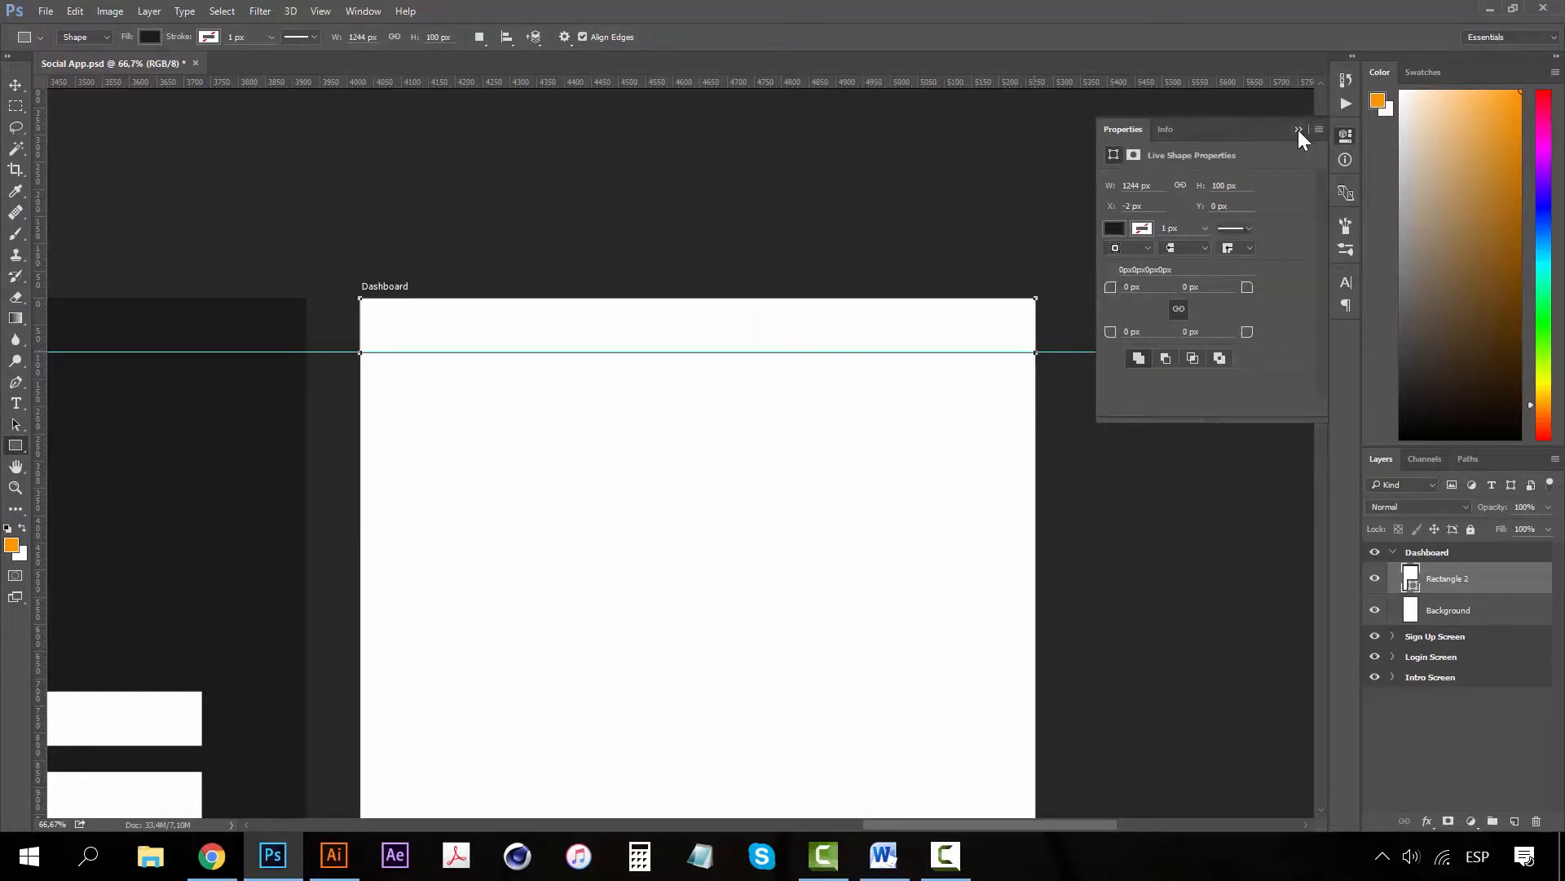
left_click(1298, 128)
- Change the fill of the Dashboard's header rectangle to light gray e5e5e5
double_click(1410, 578)
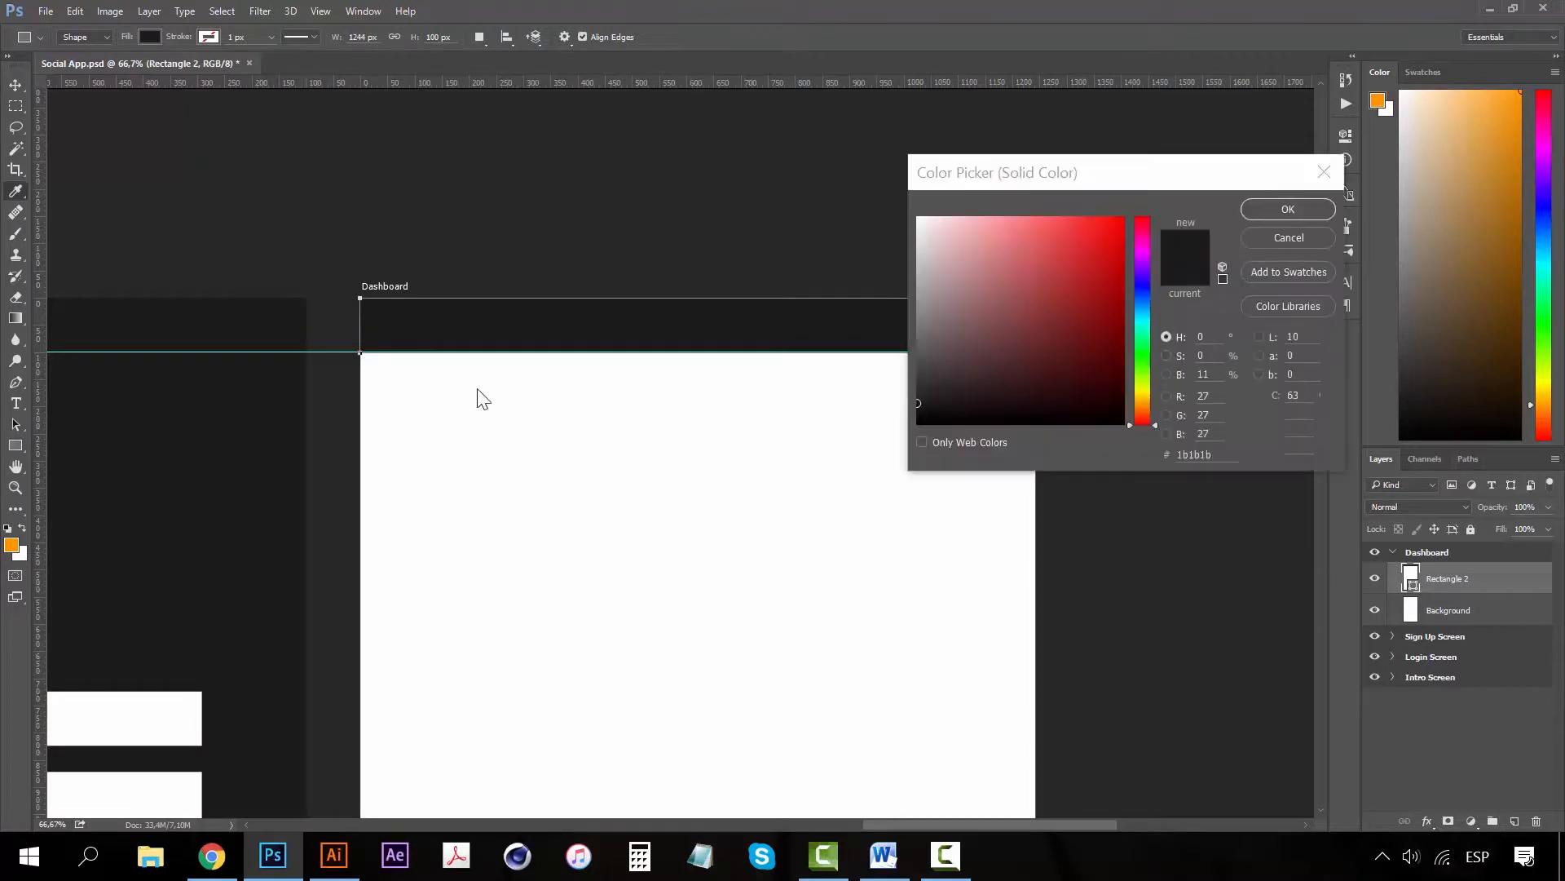
mouse_move(1003, 292)
left_mouse_down()
mouse_move(873, 280)
mouse_move(876, 315)
left_mouse_up()
left_click_drag(953, 259, 889, 248)
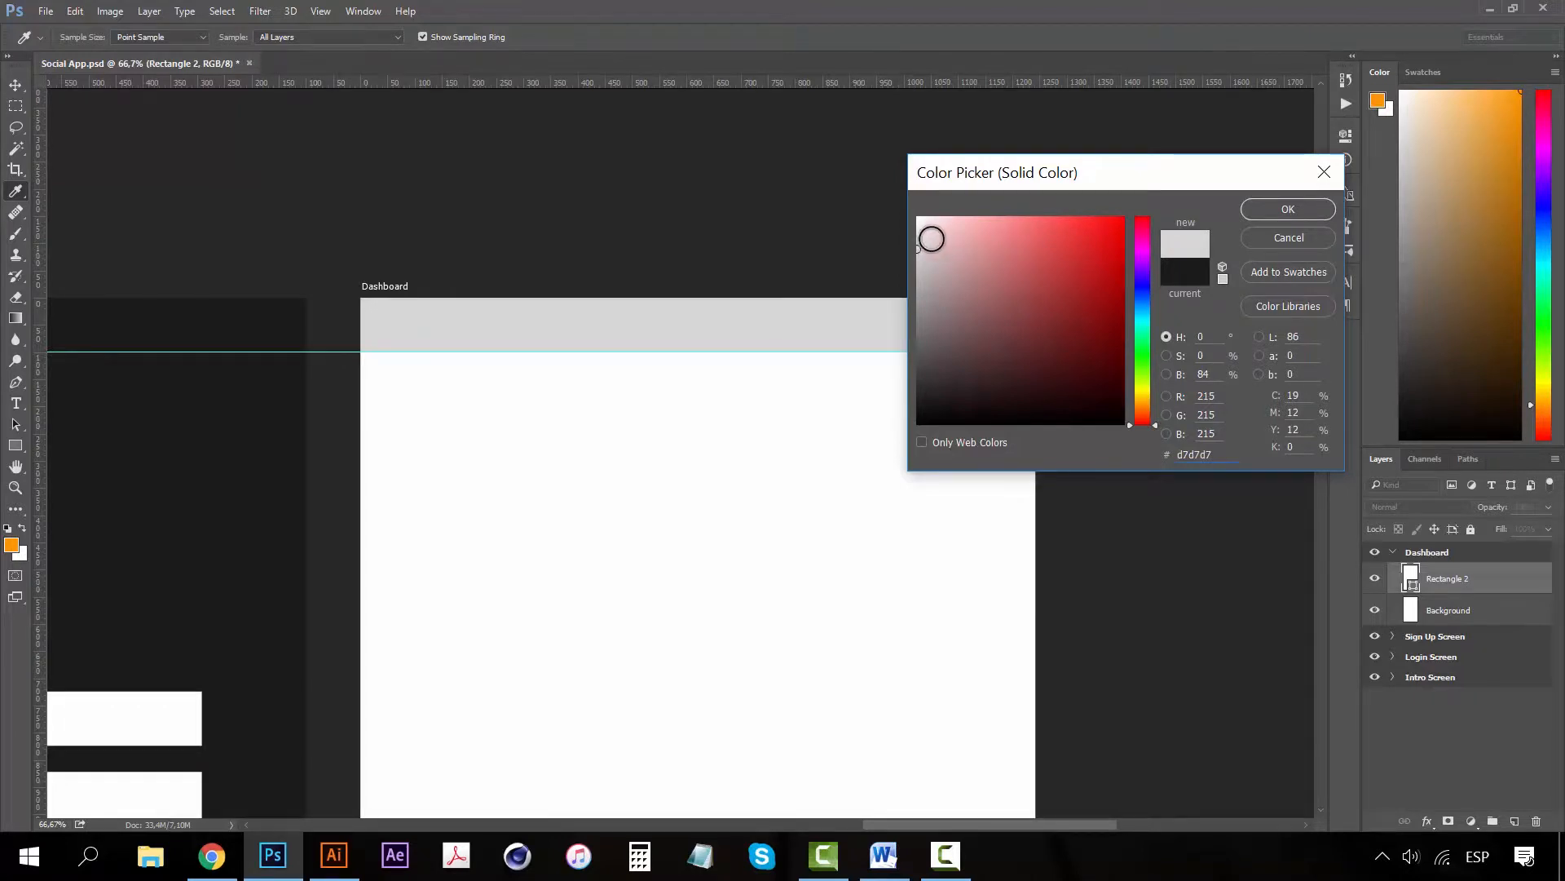
left_click_drag(930, 240, 913, 240)
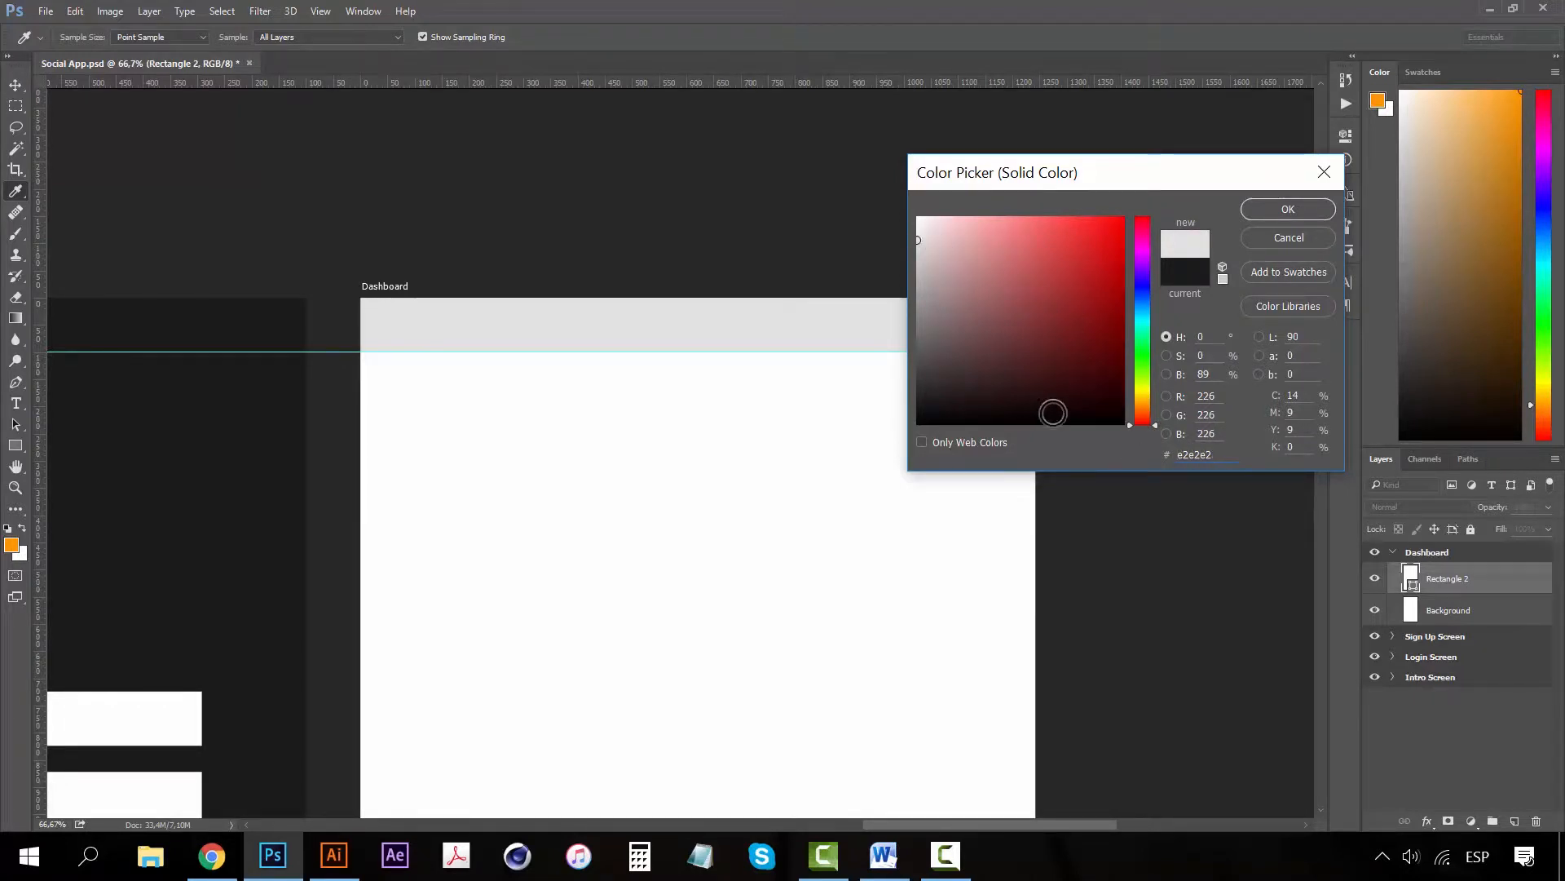
left_click_drag(937, 234, 893, 232)
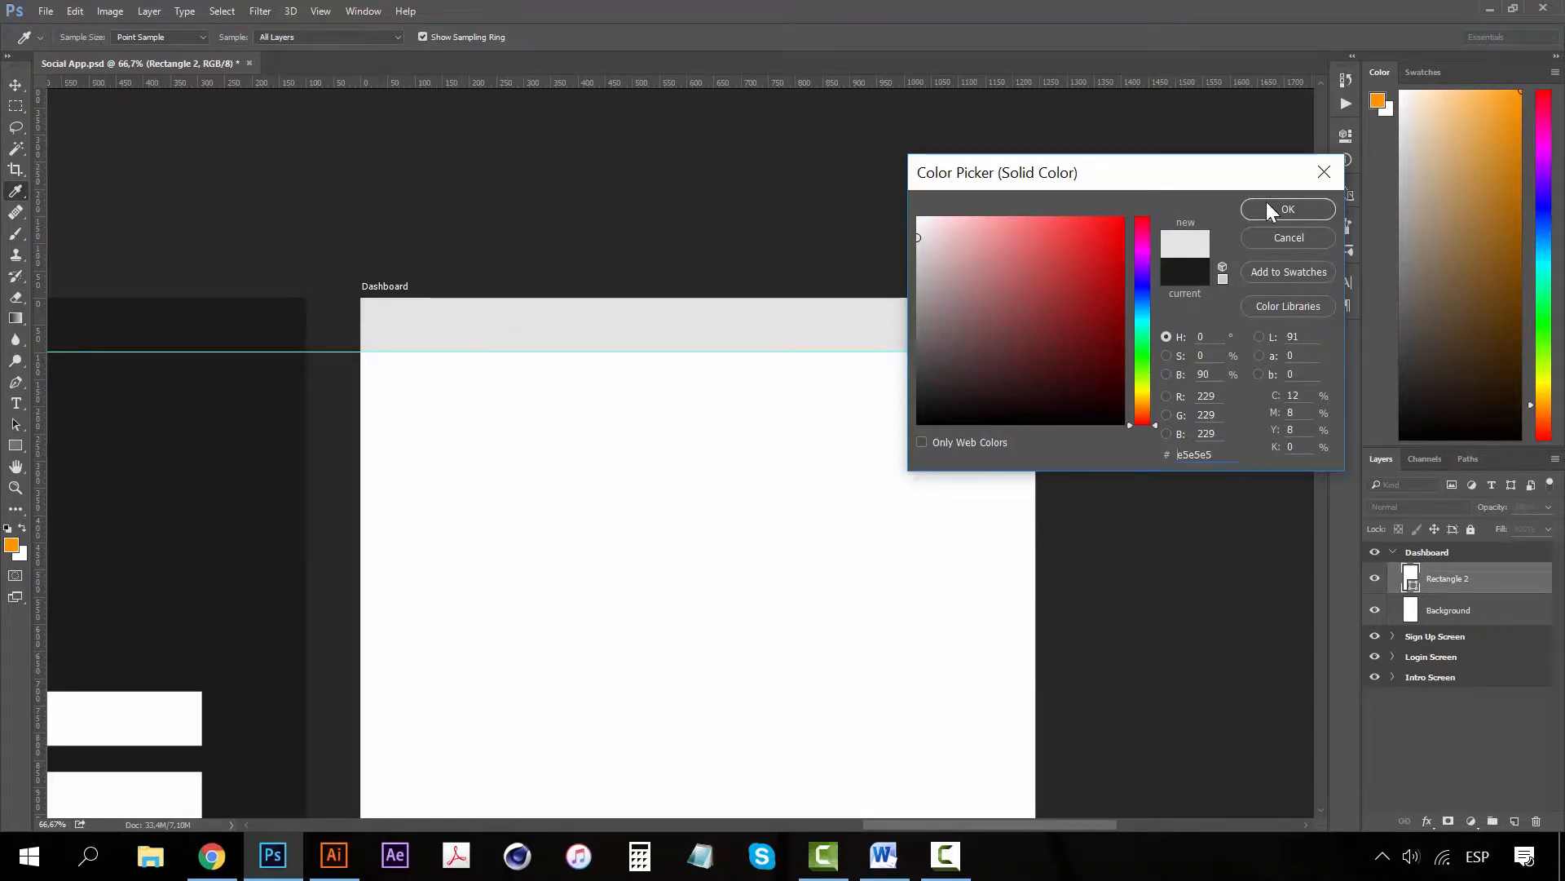
left_click(1288, 210)
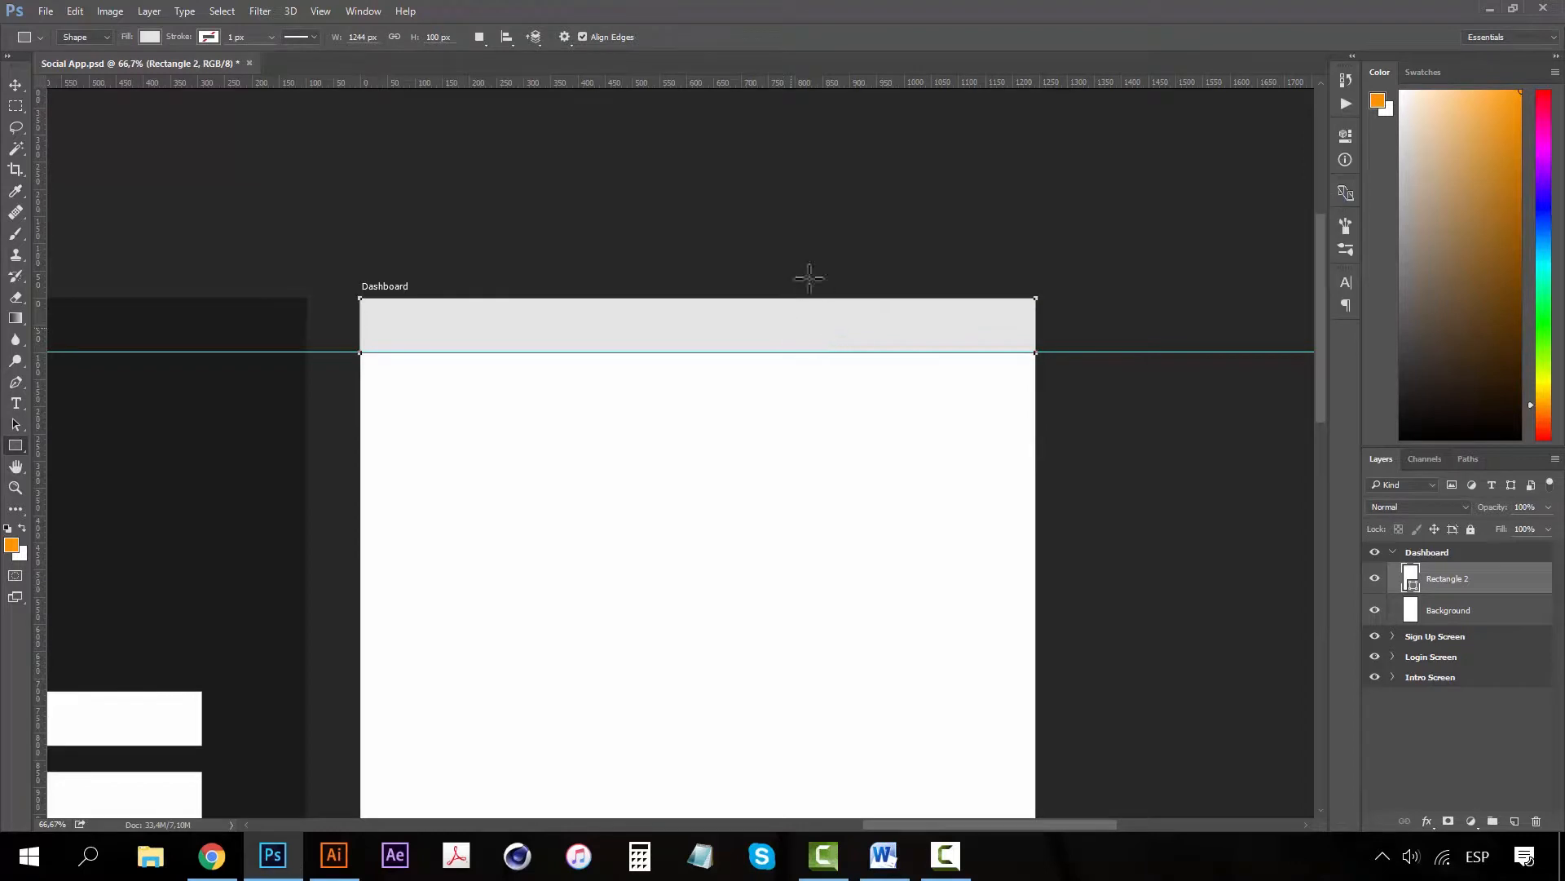
- Switch to Illustrator and copy the Wi-Fi icon from icons.ai
key("z")
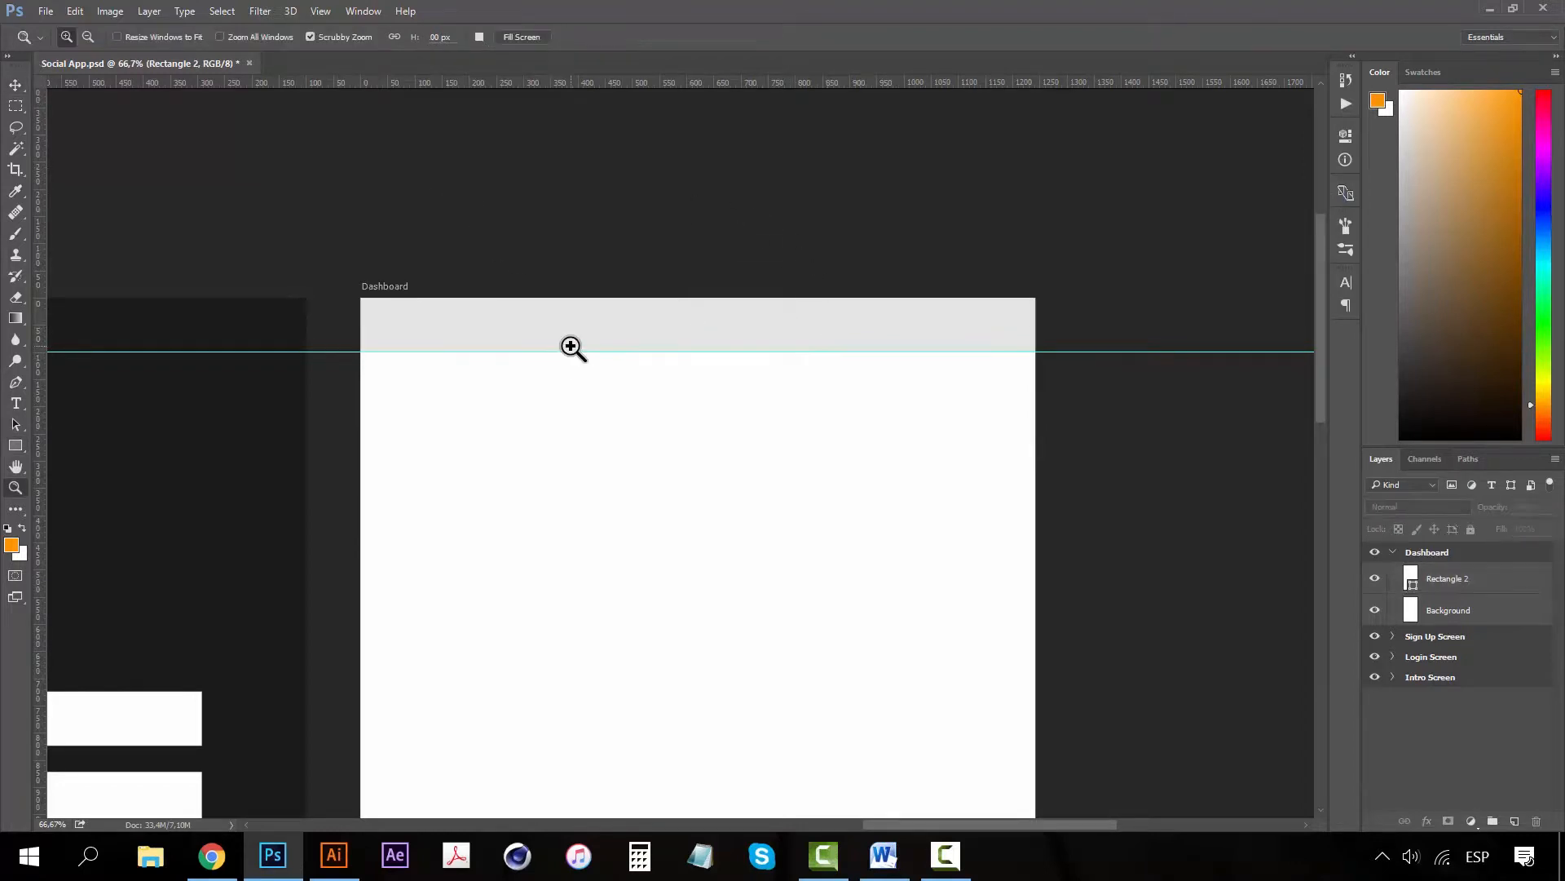
left_click(565, 353)
left_click_drag(698, 350, 692, 350)
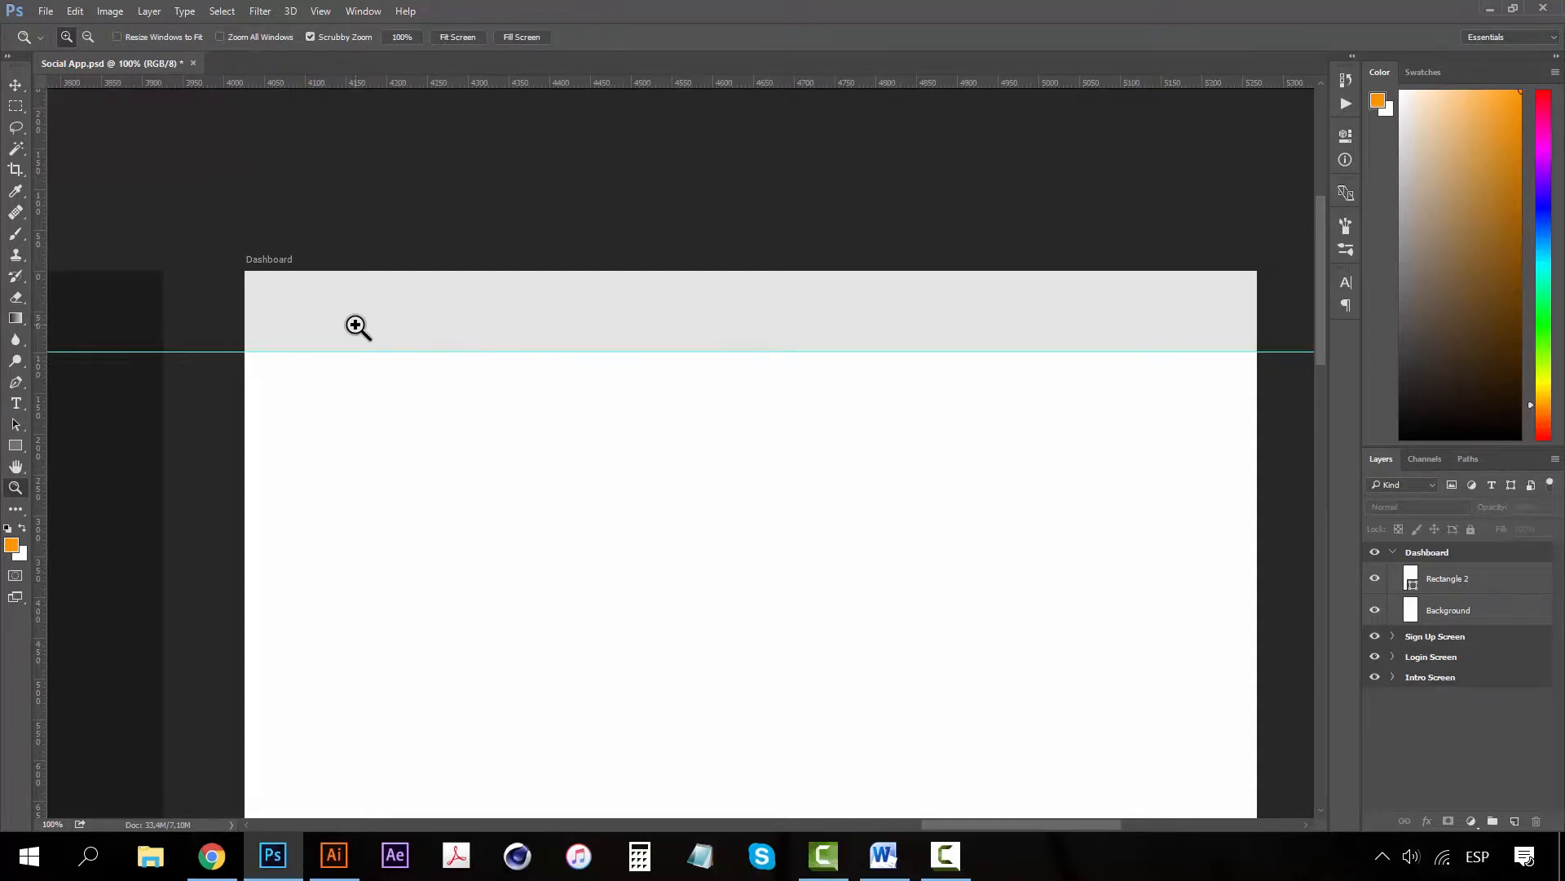
left_click(334, 855)
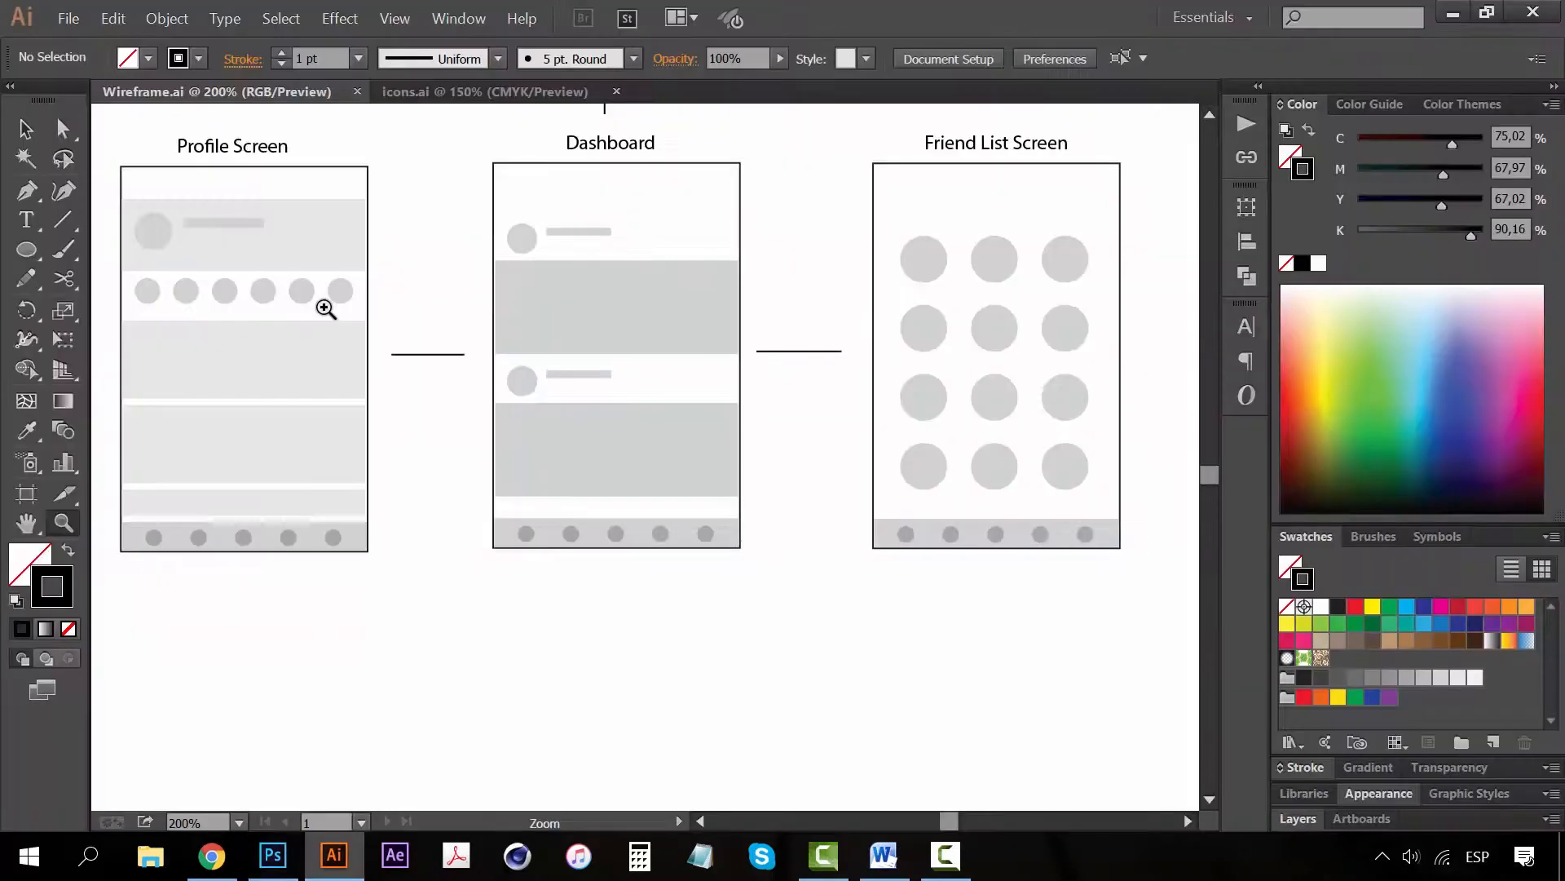
left_click(446, 96)
key("v")
left_click(438, 375)
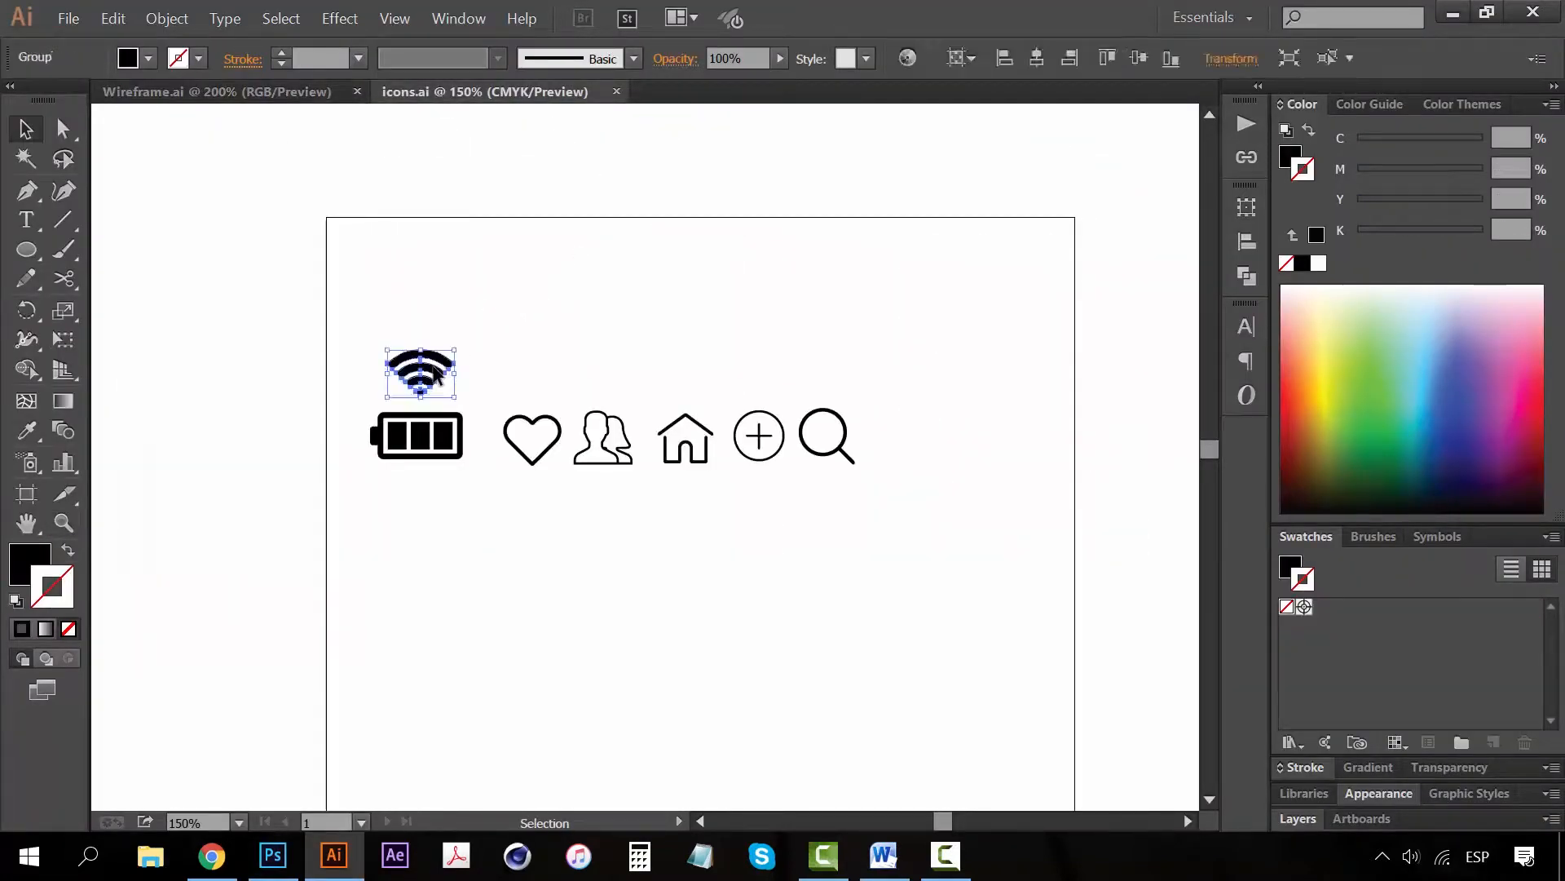
left_click(494, 310)
key("z")
left_click(663, 468)
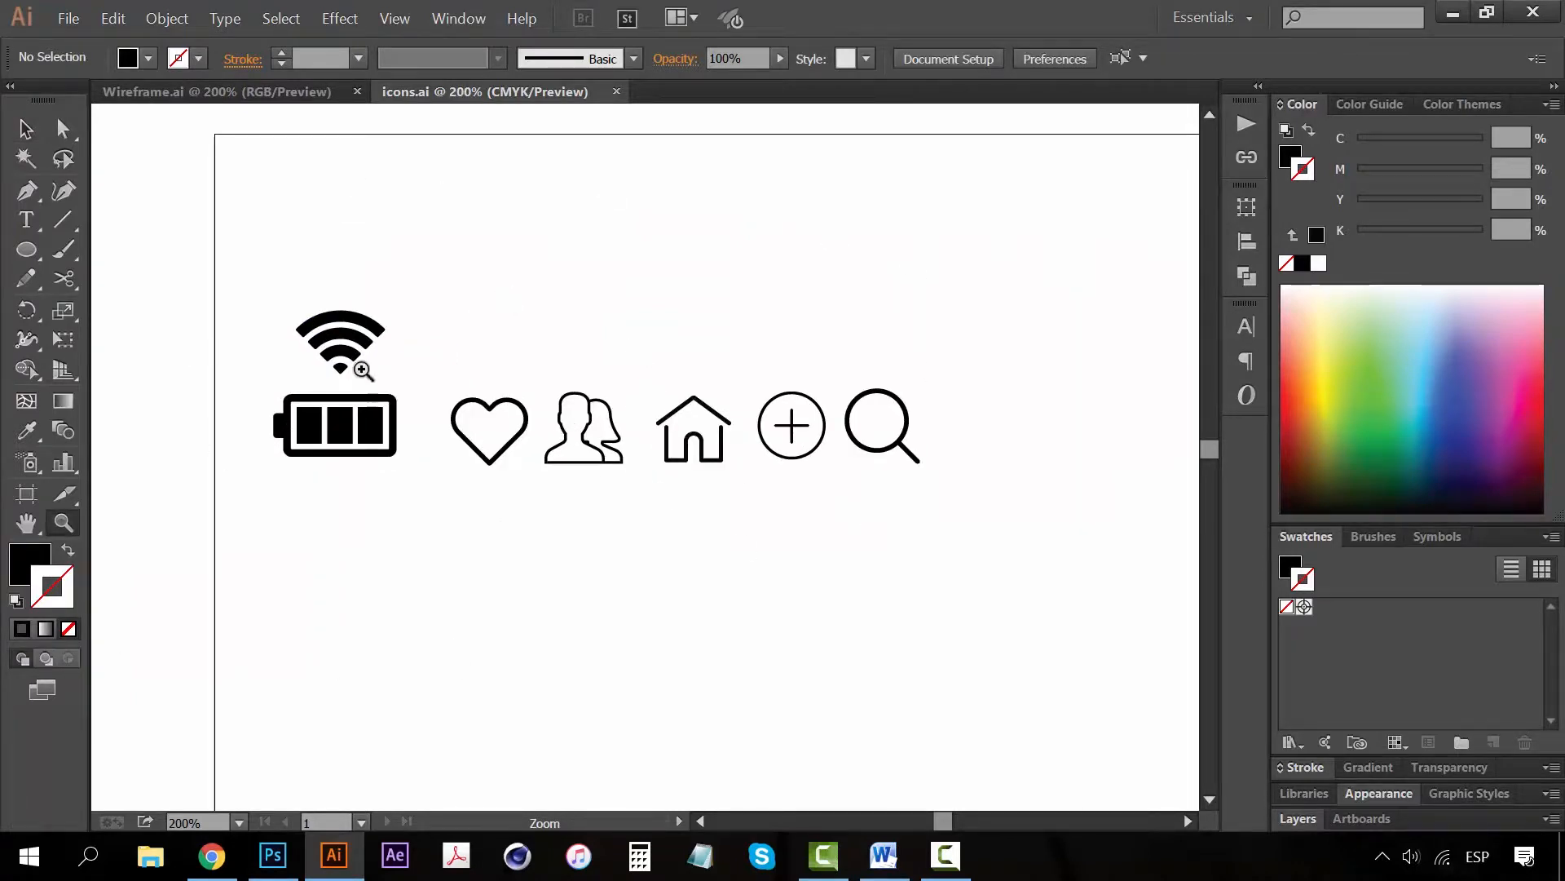
left_click(363, 336)
key("v")
left_click(622, 459)
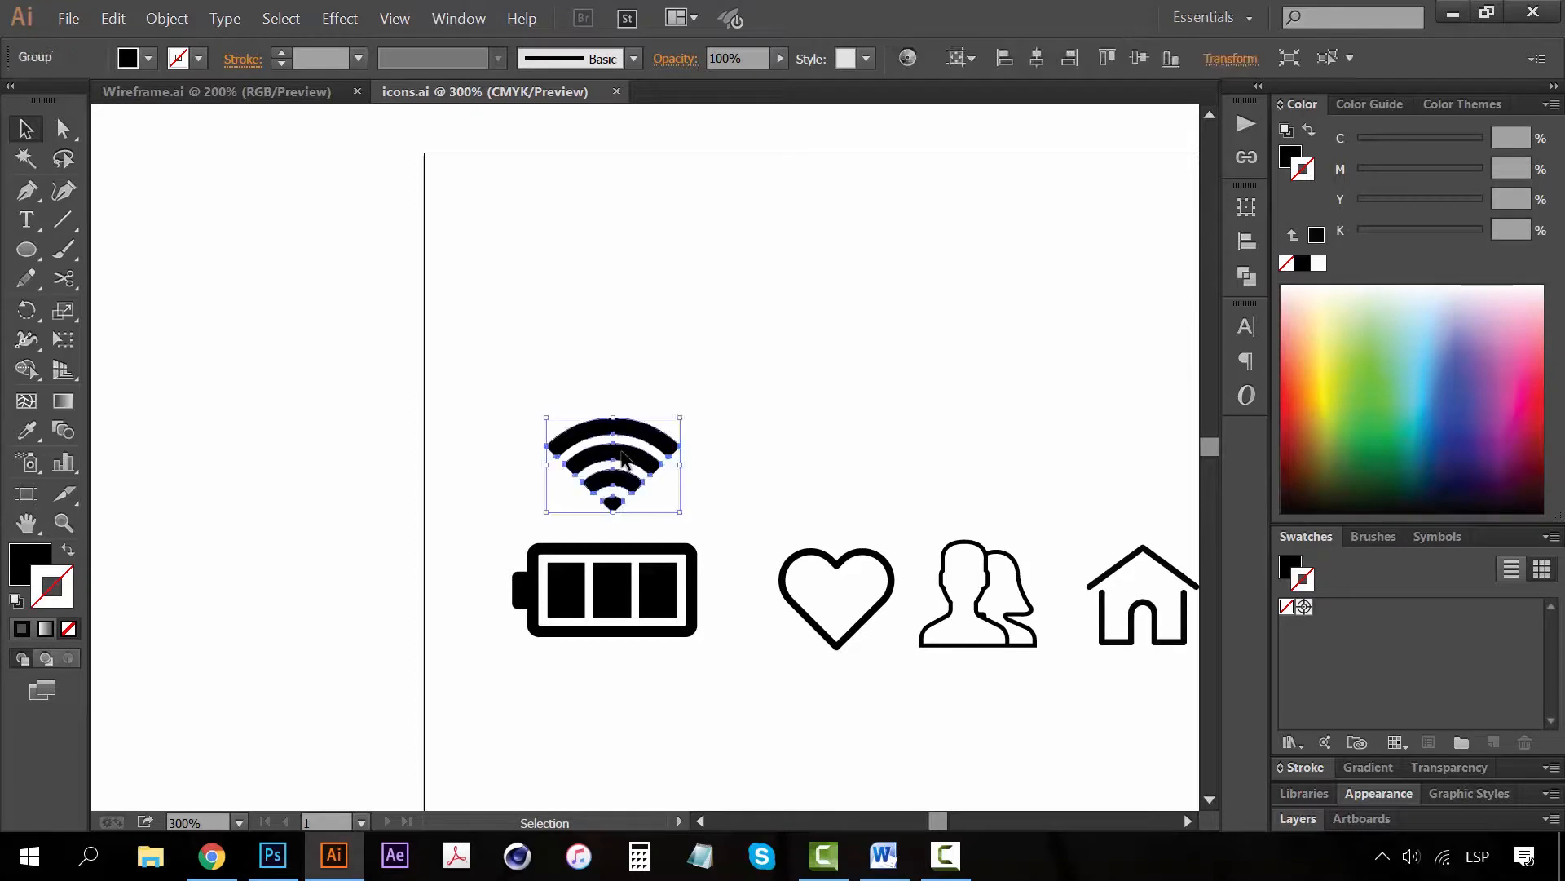
- Paste the Wi-Fi icon into Photoshop's Dashboard artboard as a Smart Object and move it to the left end of the gray header
left_click(287, 866)
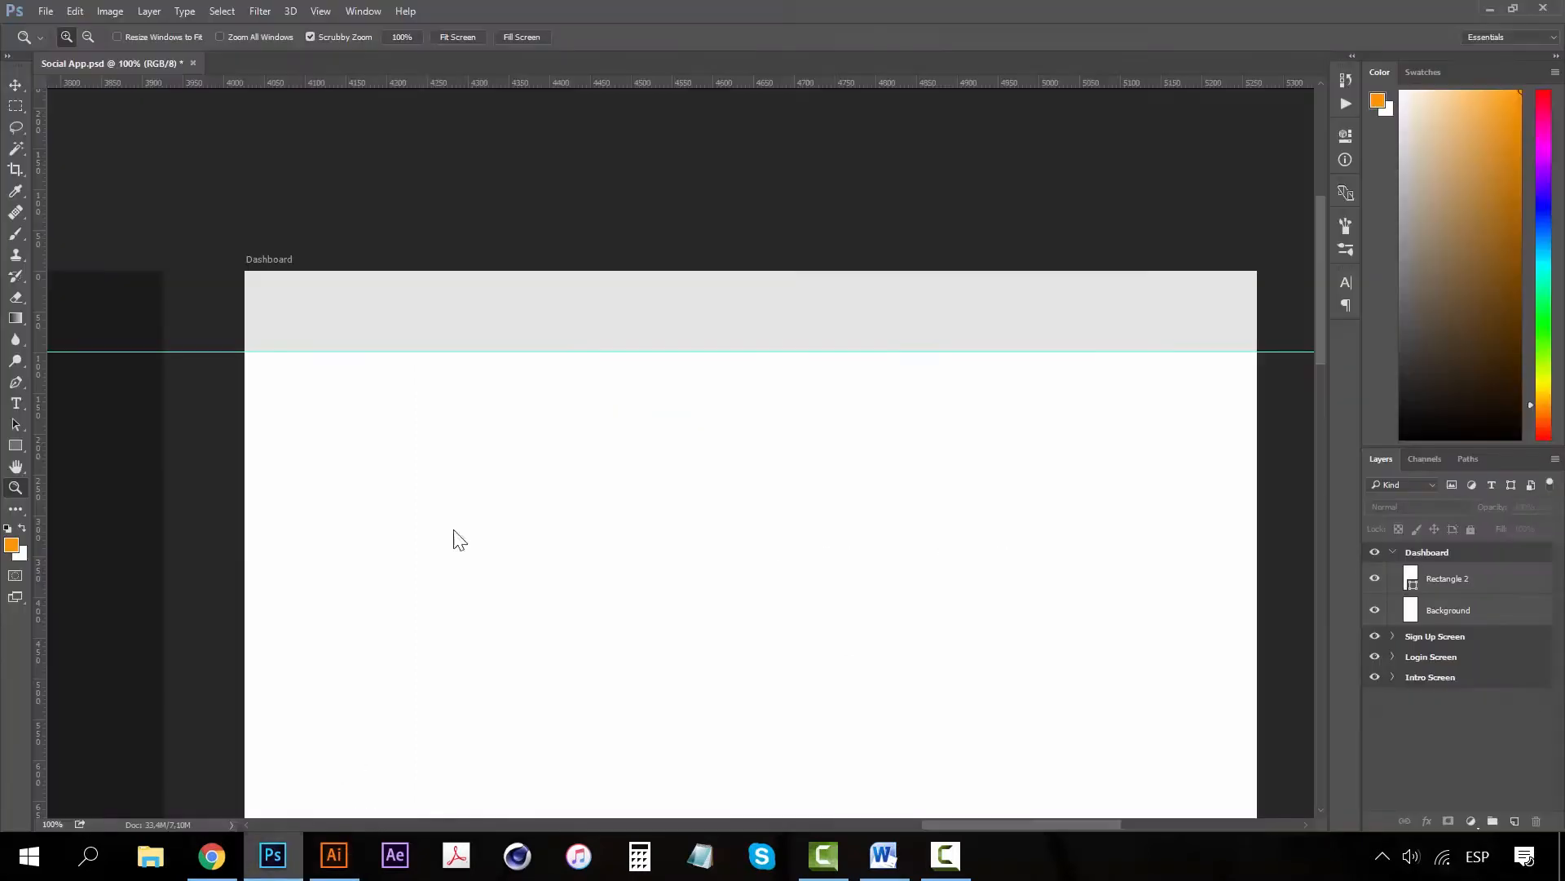
left_click(334, 318)
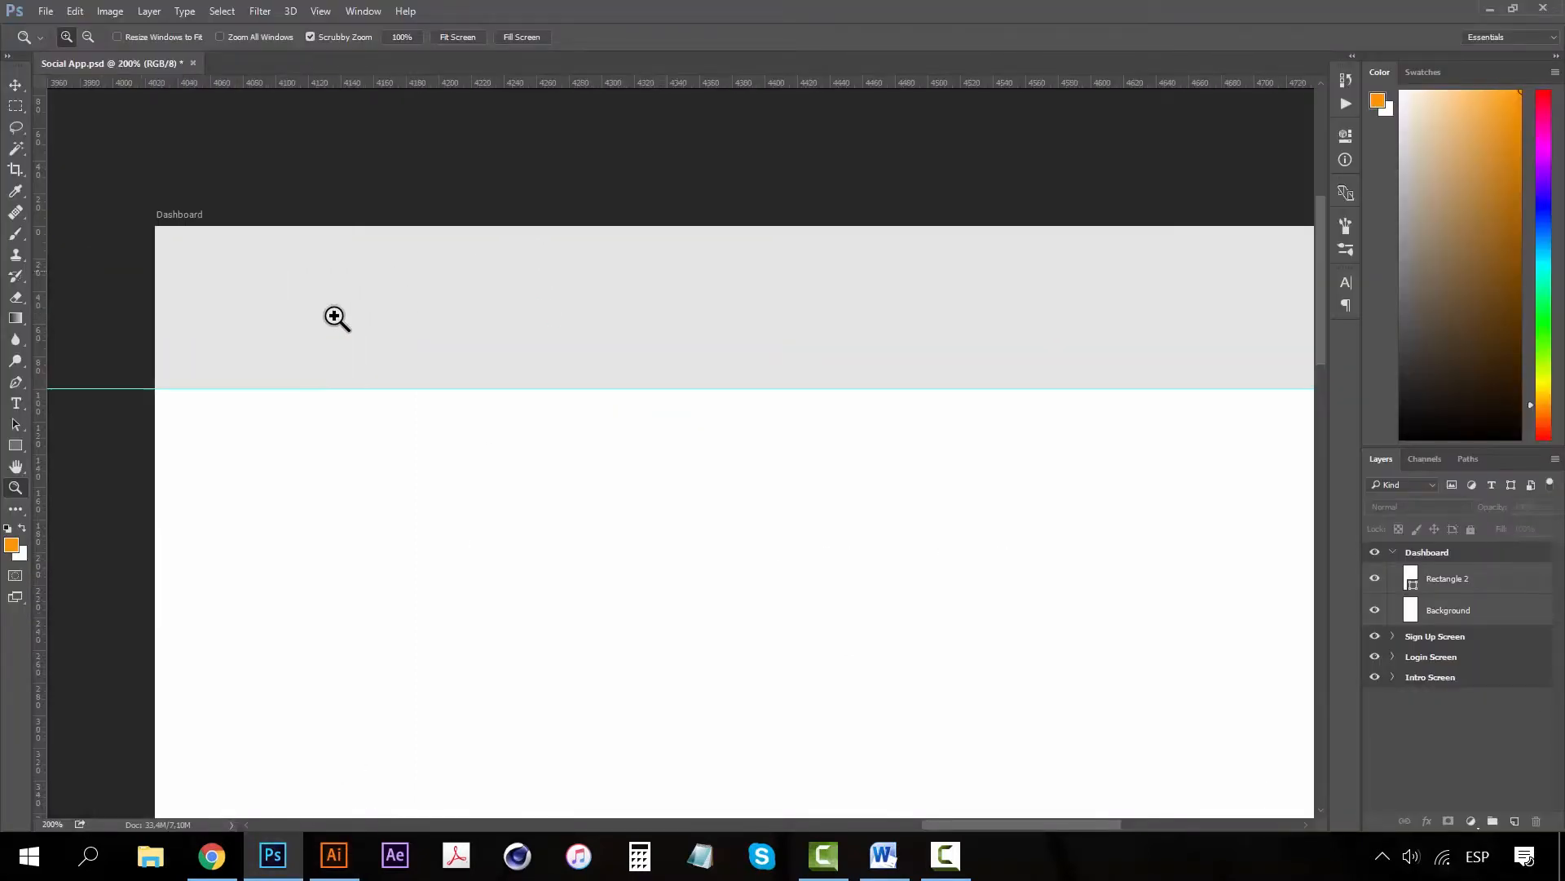
key("v")
left_click(335, 318)
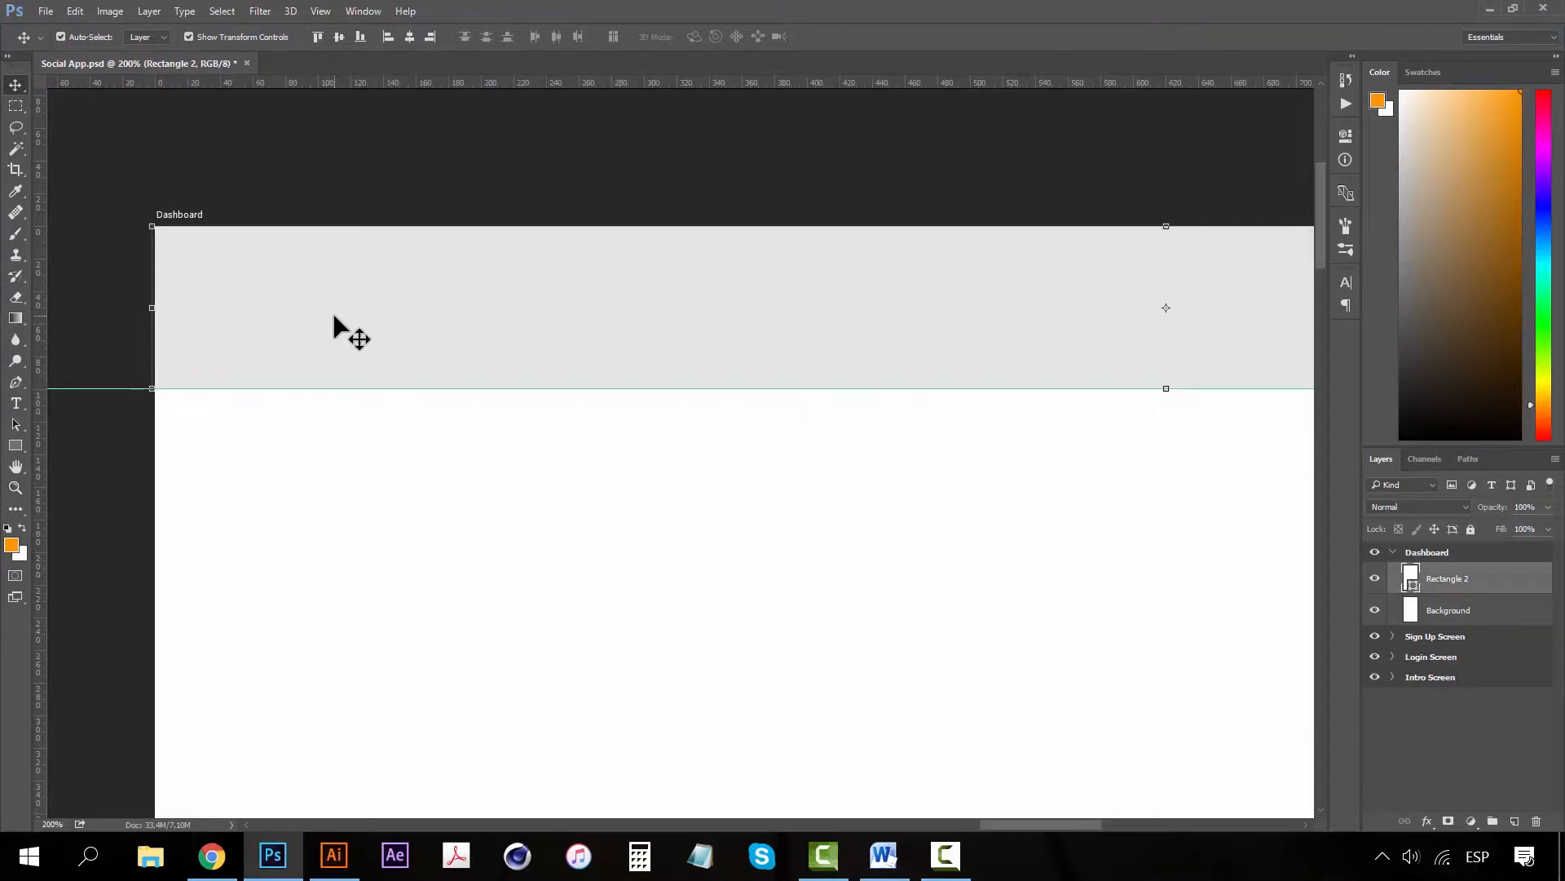
key("ctrl+v")
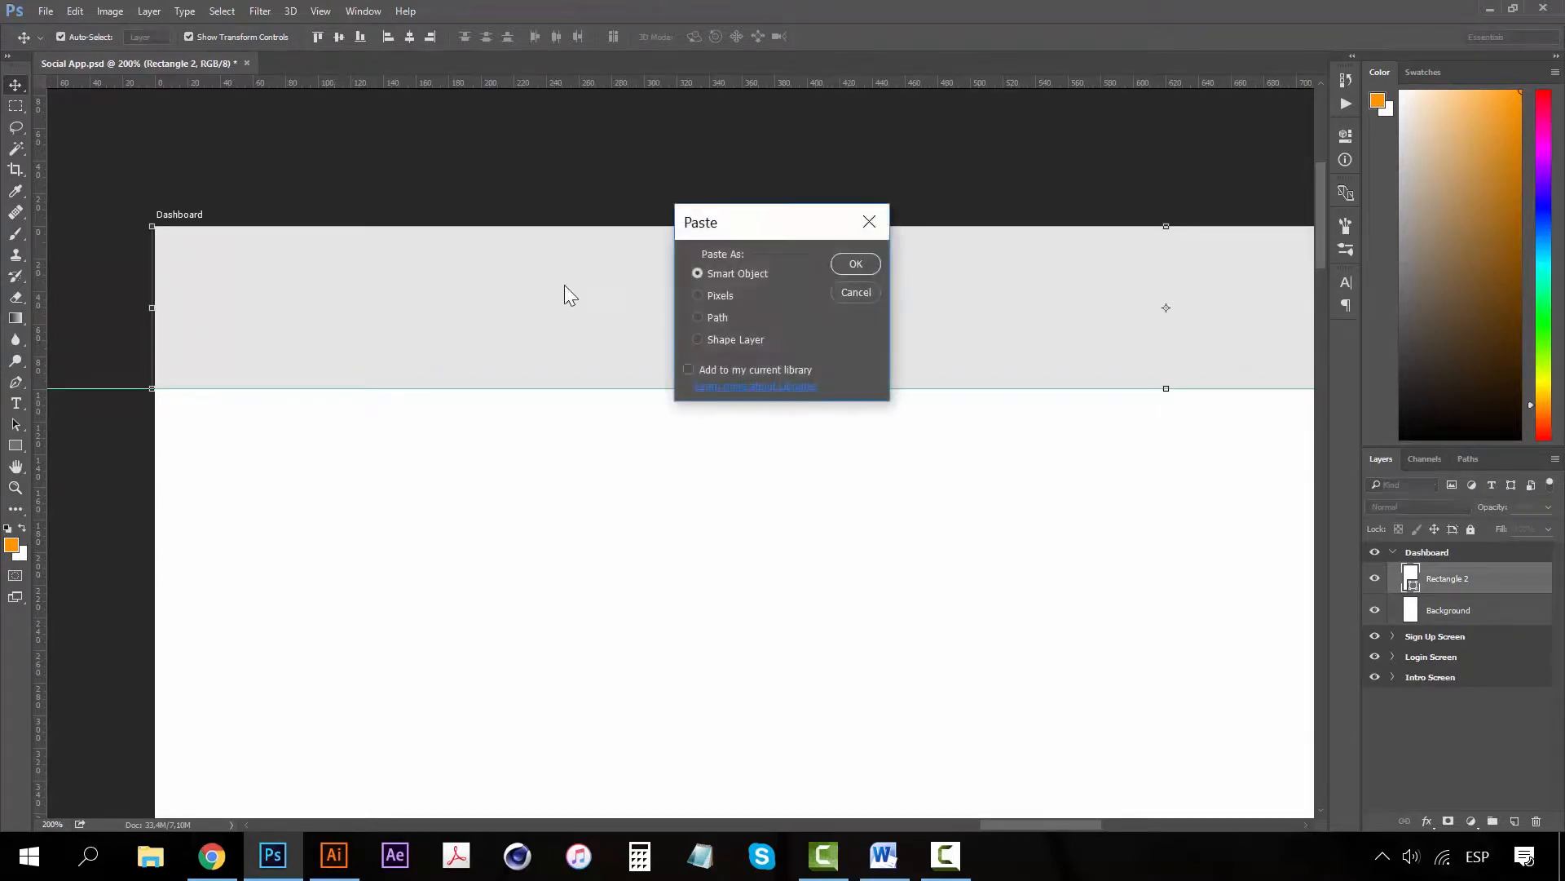
left_click(848, 263)
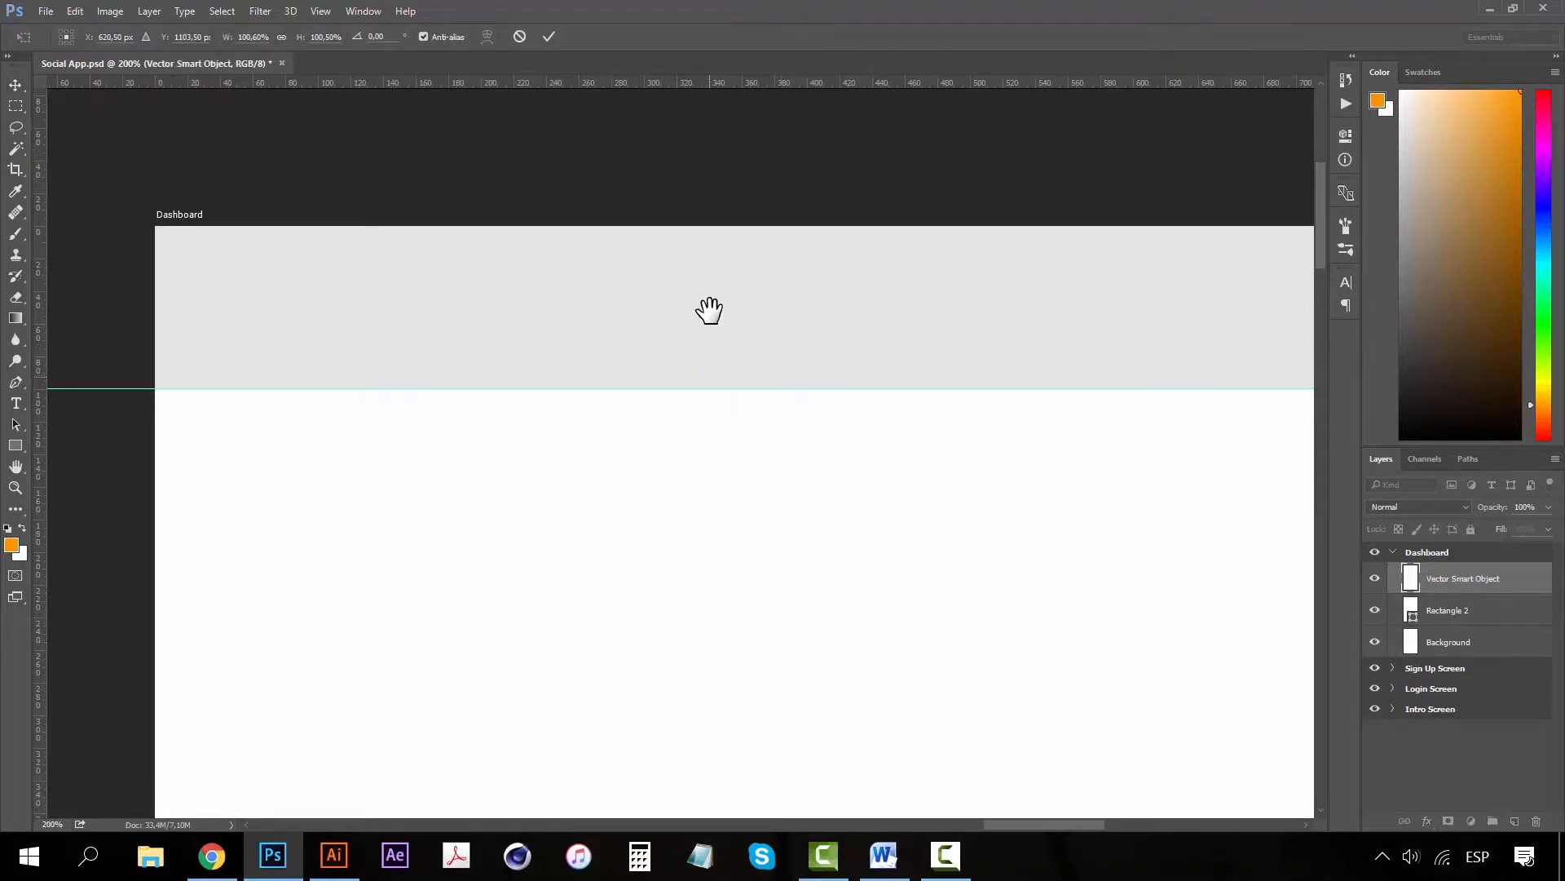
left_click_drag(745, 402, 709, 266)
left_click_drag(769, 608, 731, 377)
key("Return")
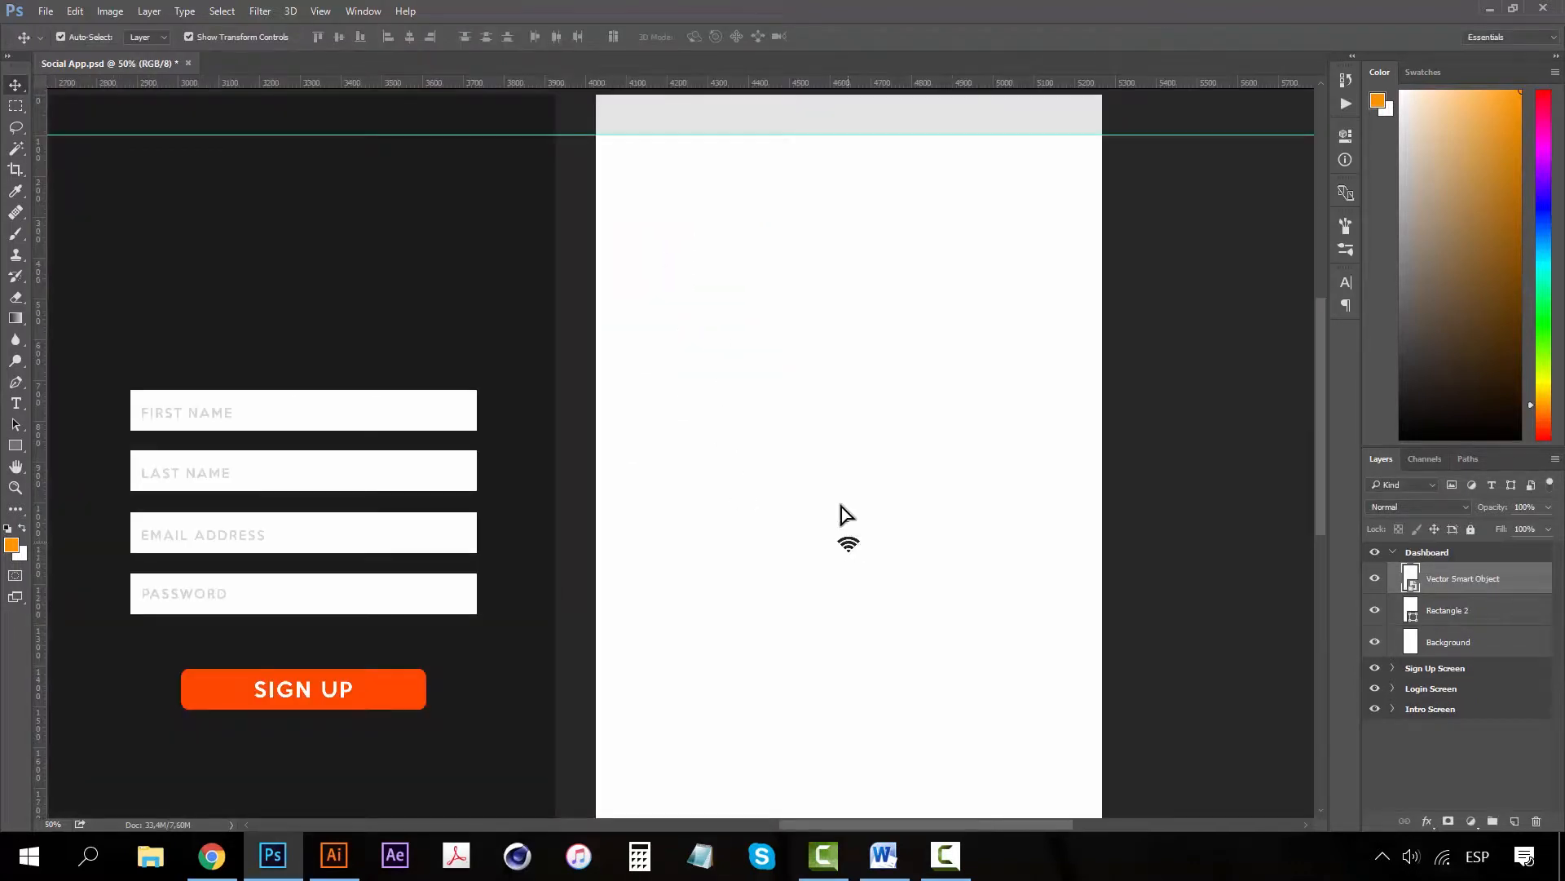
left_click_drag(846, 538, 625, 126)
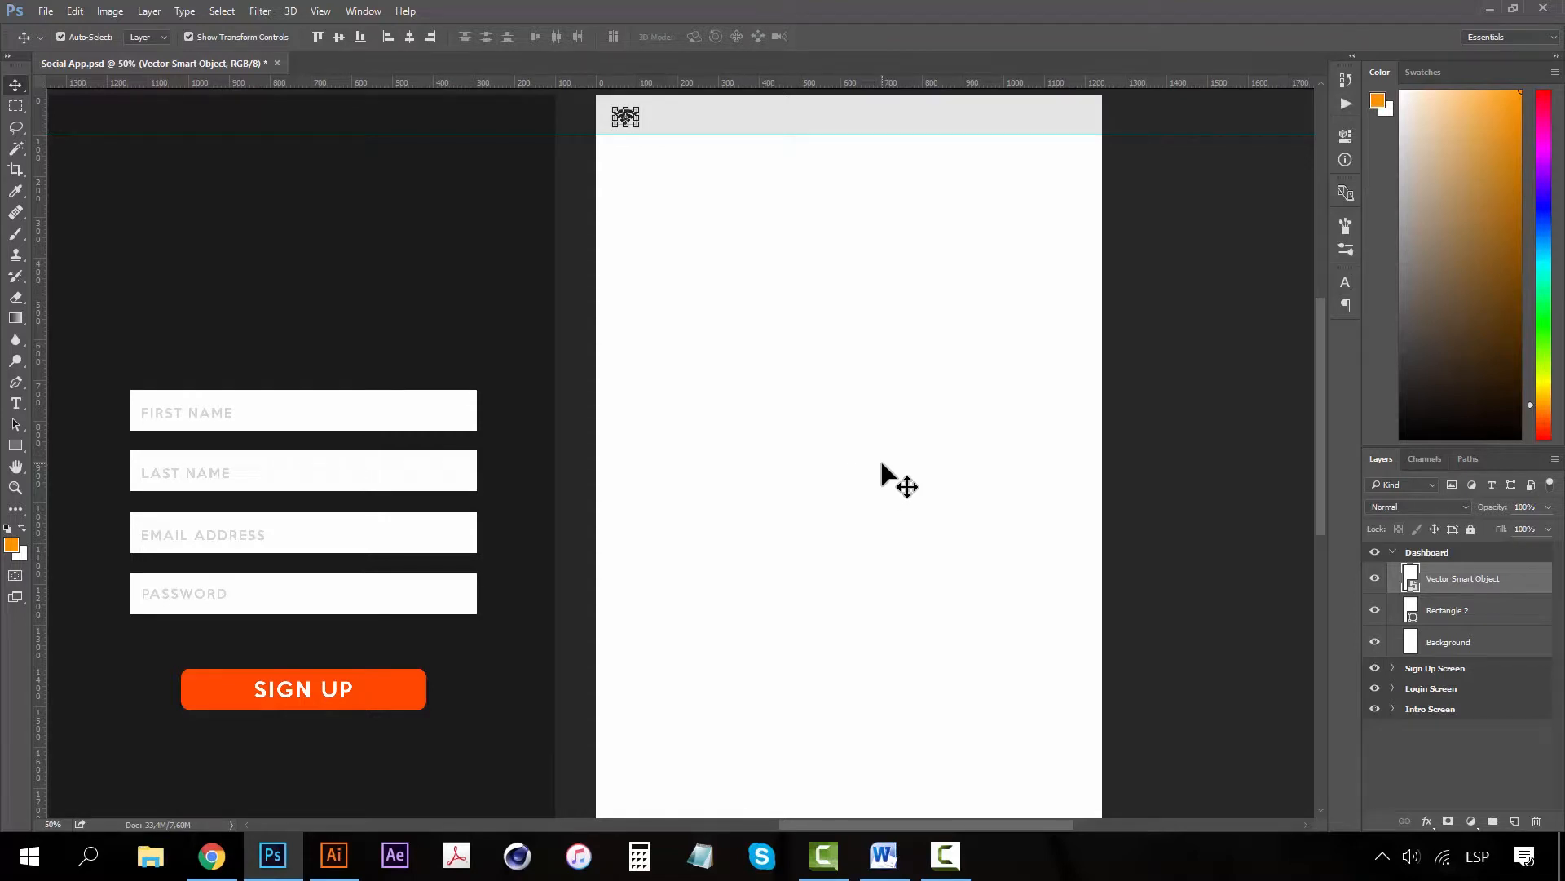
- Nudge the Wi-Fi icon slightly left and place a vertical guide along its left edge, about 40 px from the artboard's edge
key("z")
left_click(648, 138)
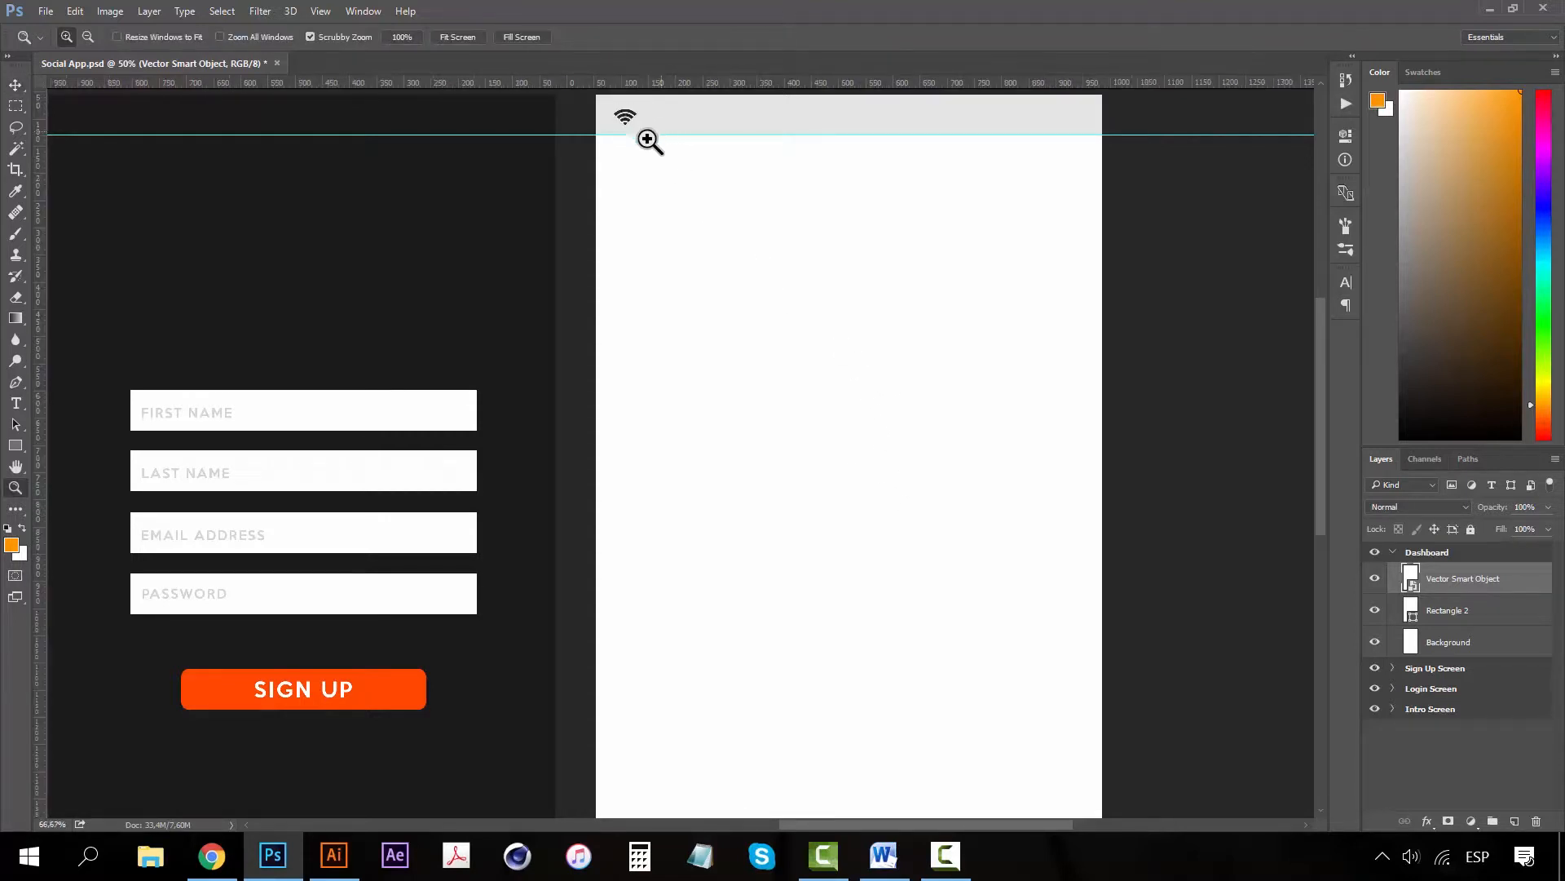
left_click(643, 157)
key("v")
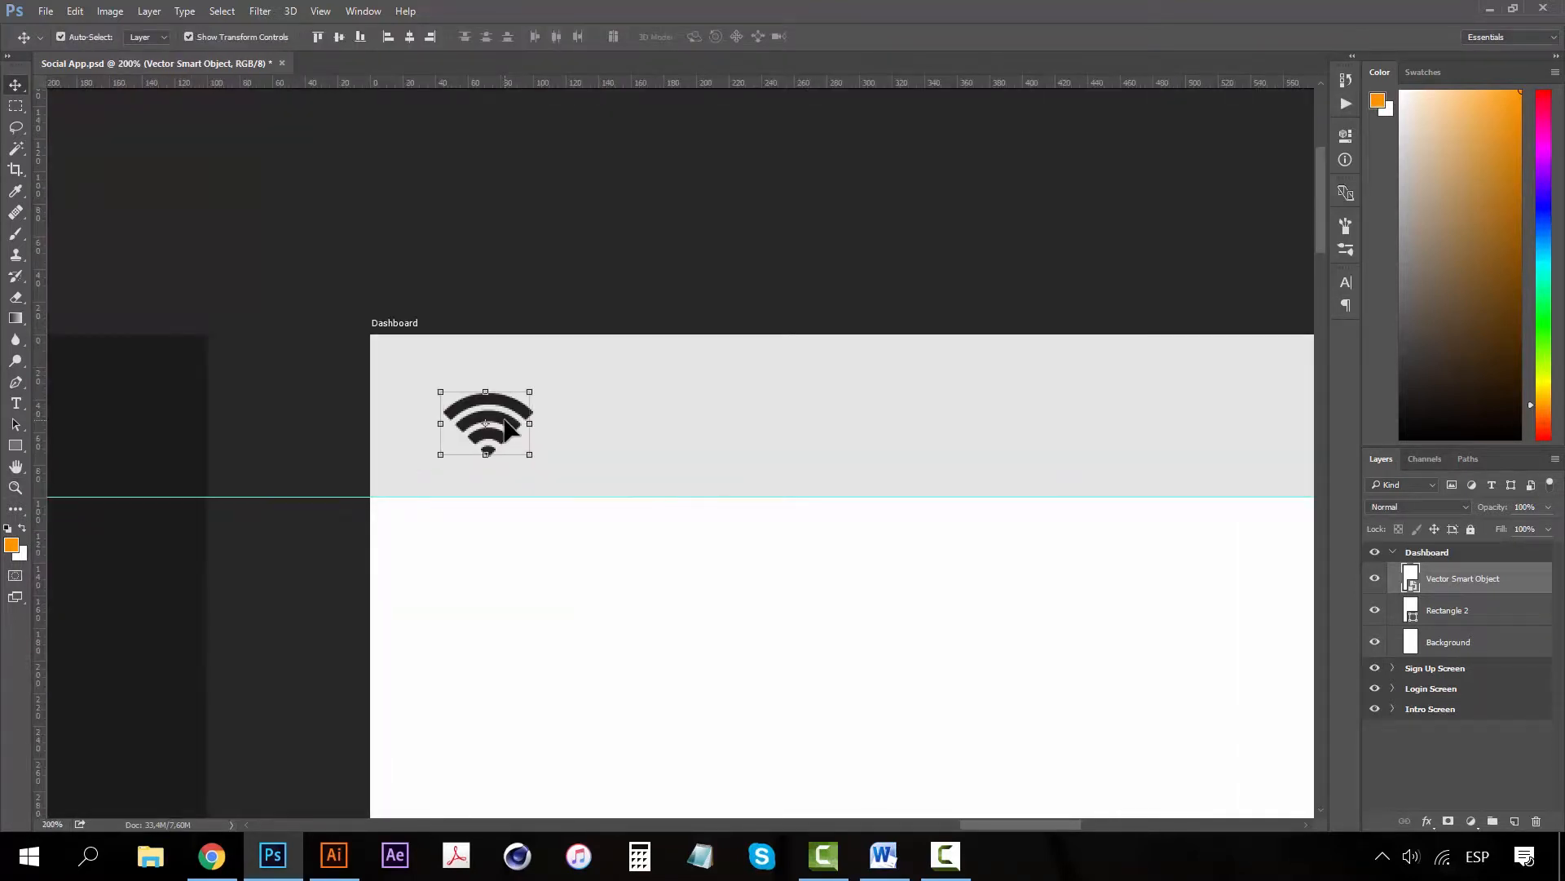
key("Left")
key("Left")
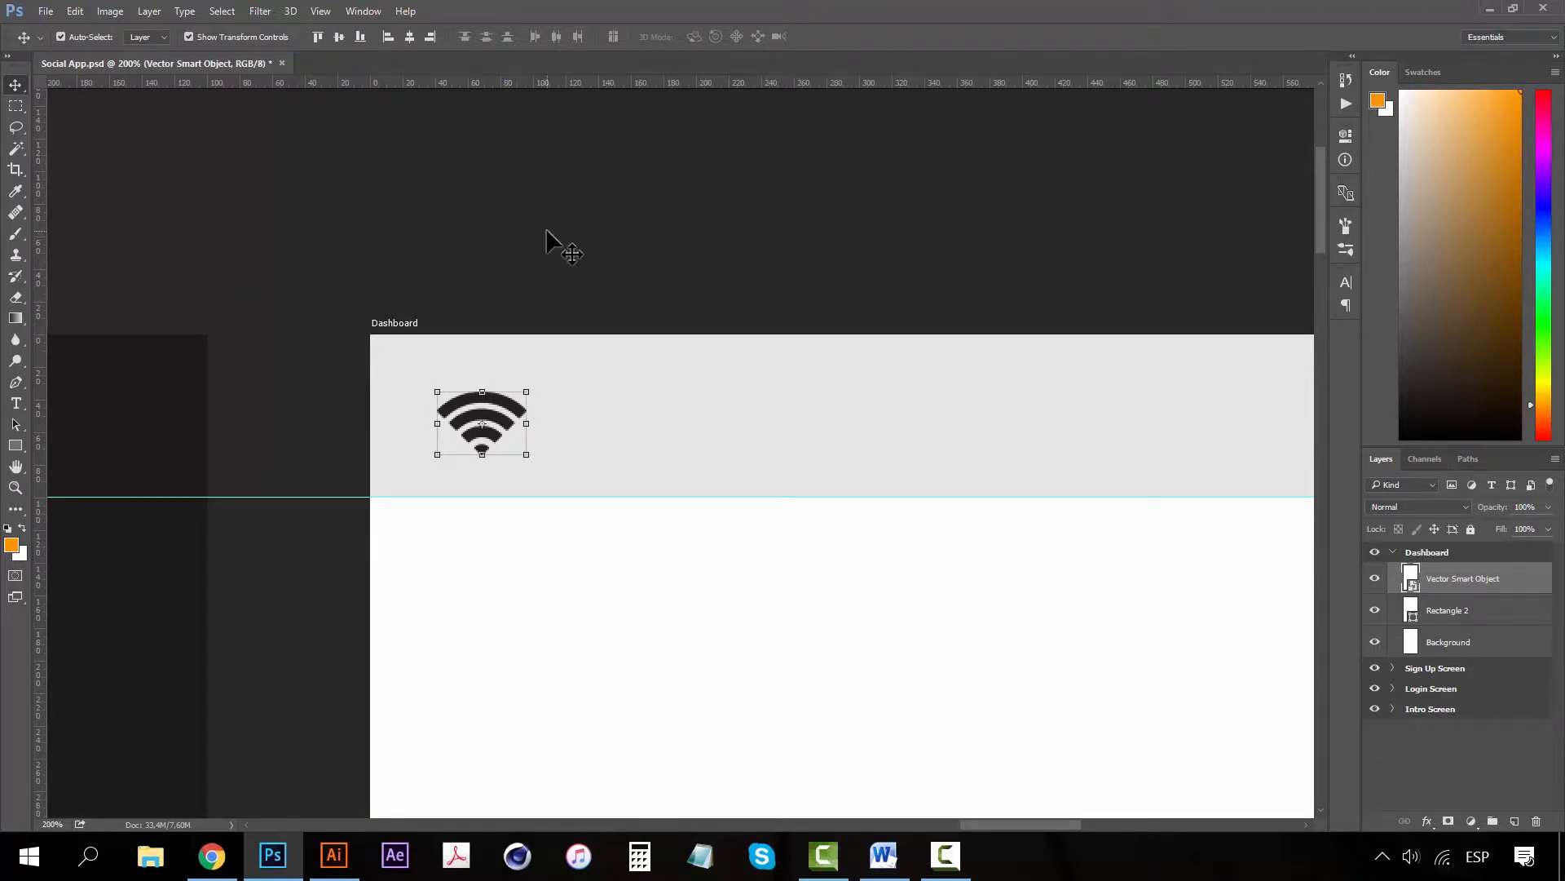
key("Left")
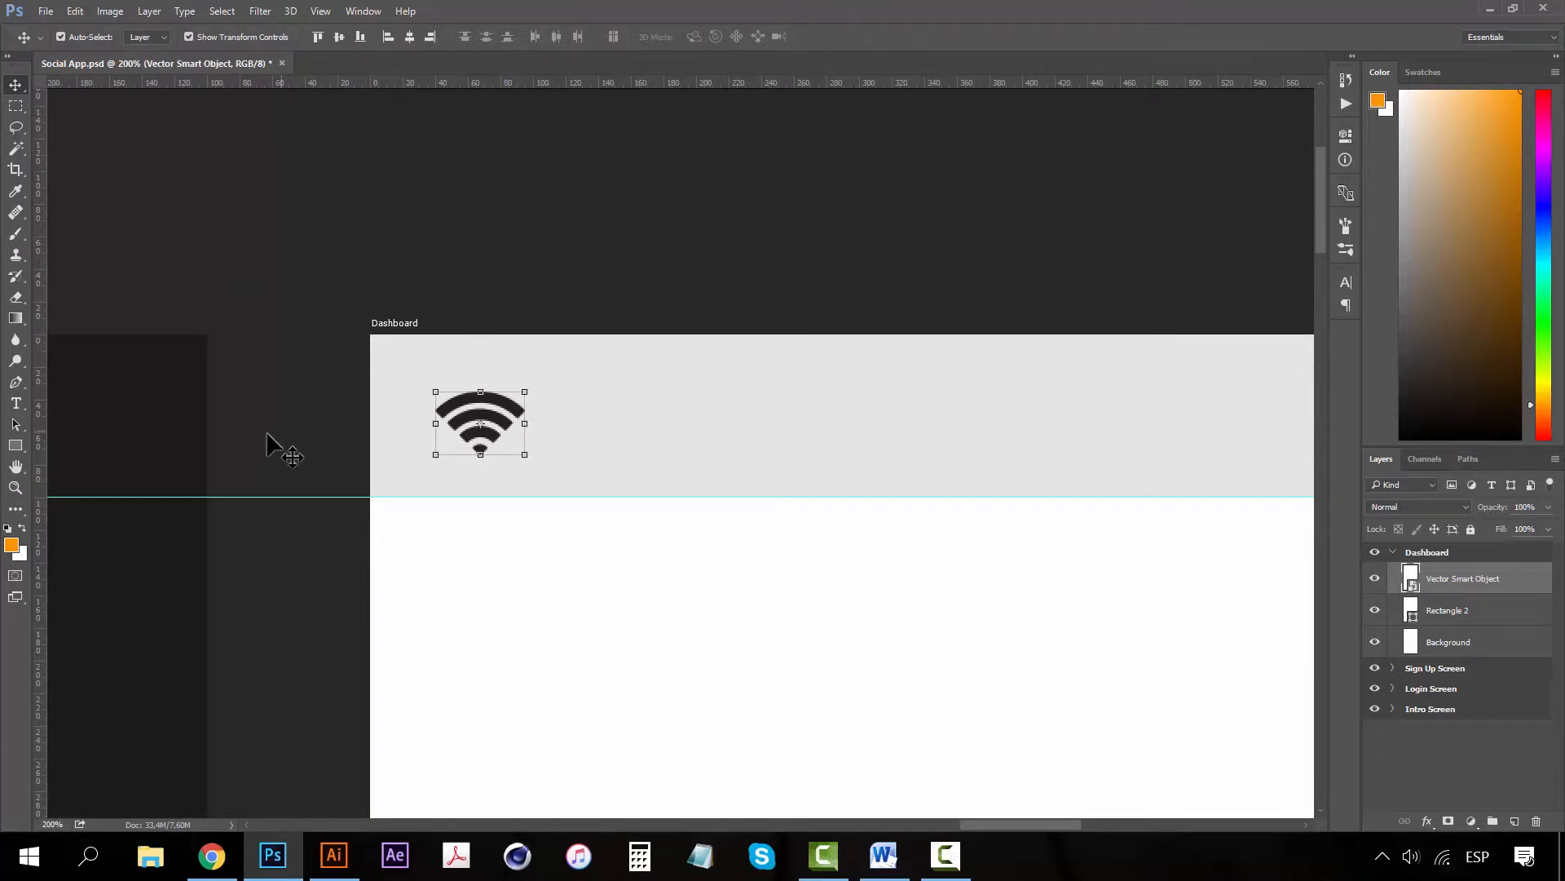
left_click(282, 449)
left_click_drag(42, 501, 437, 478)
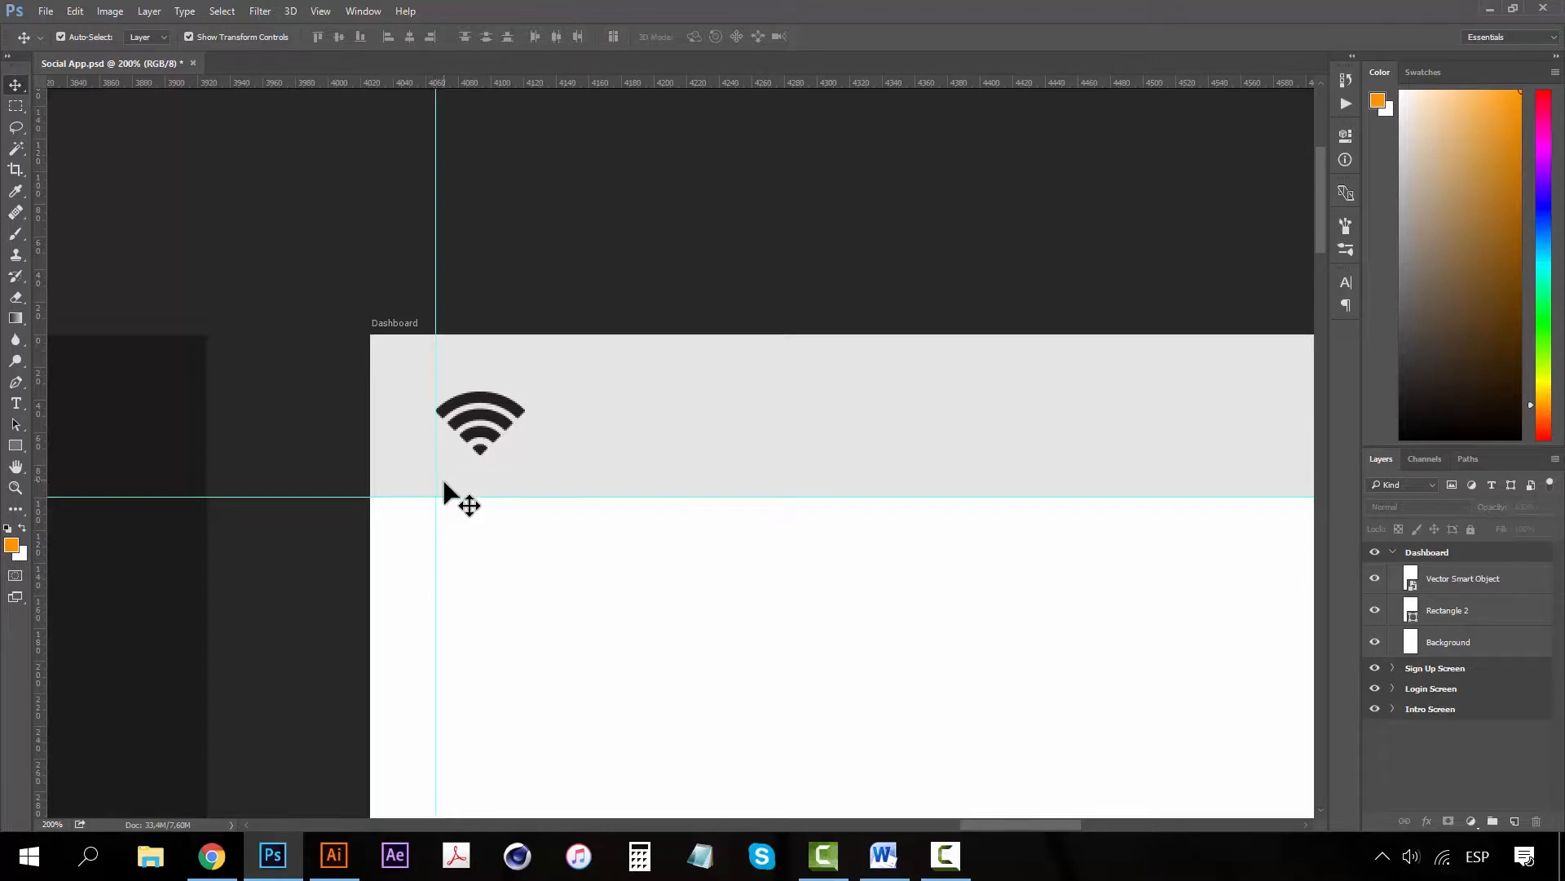
- Switch to Illustrator and copy the battery icon from icons.ai
key("z")
left_click(596, 463, "alt")
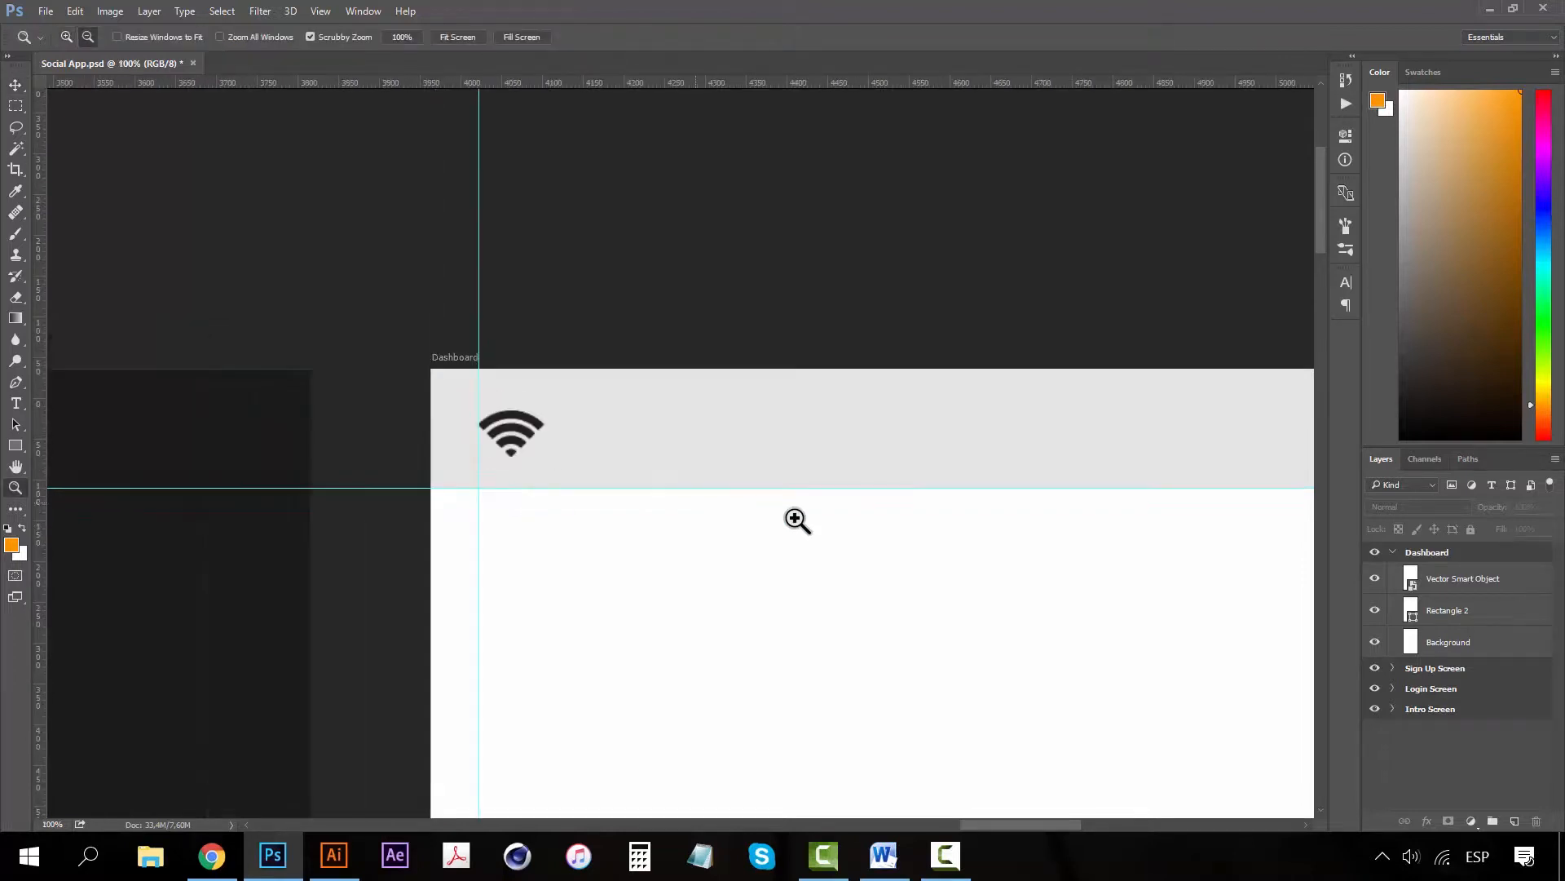
left_click_drag(689, 527, 479, 517)
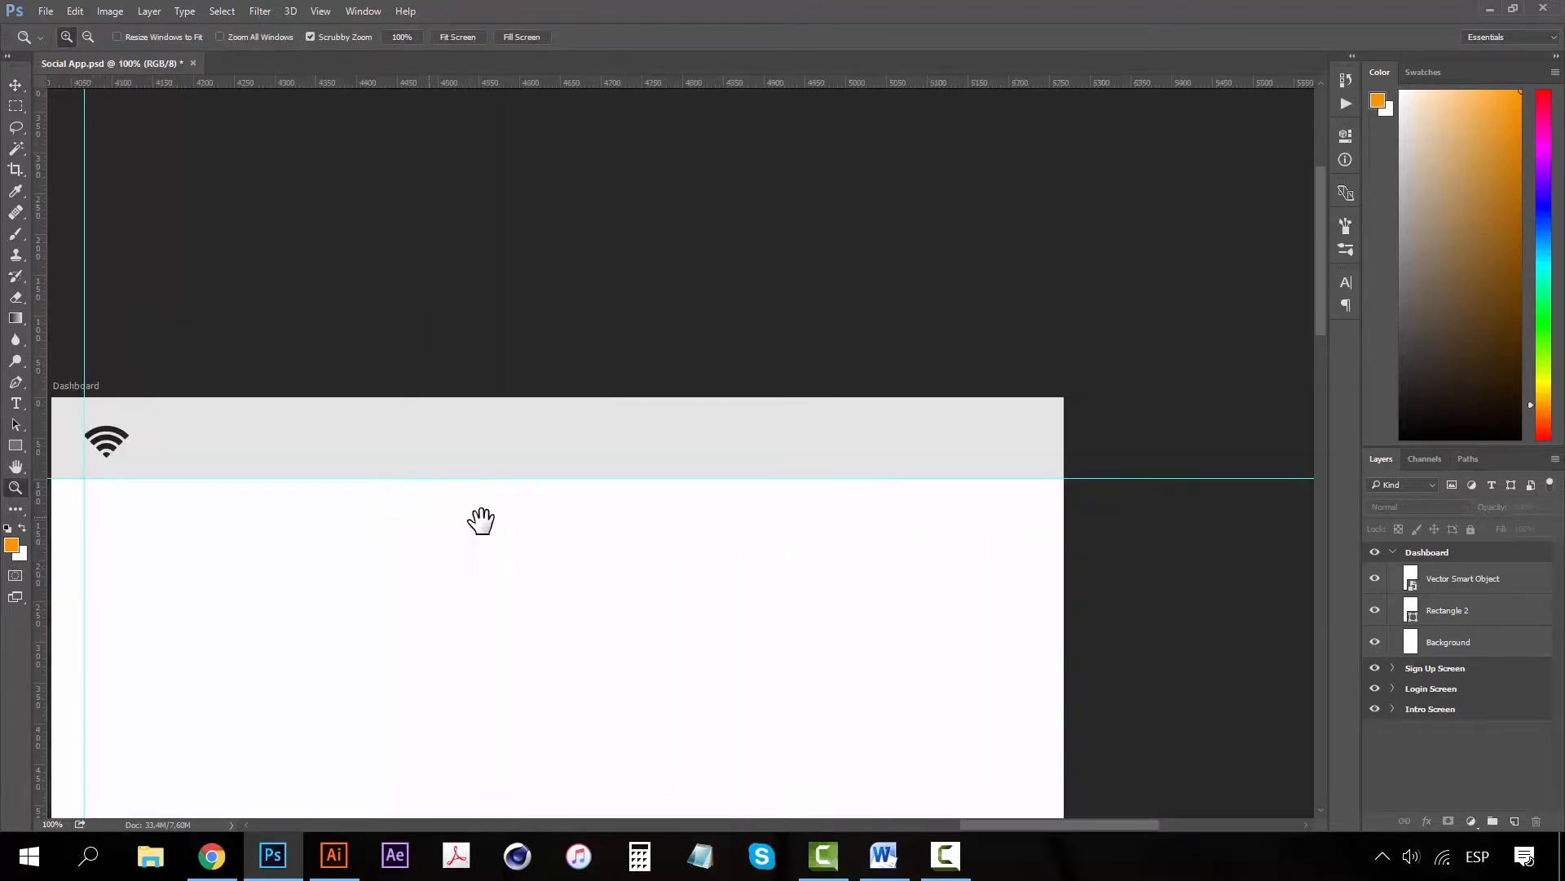
left_click(334, 855)
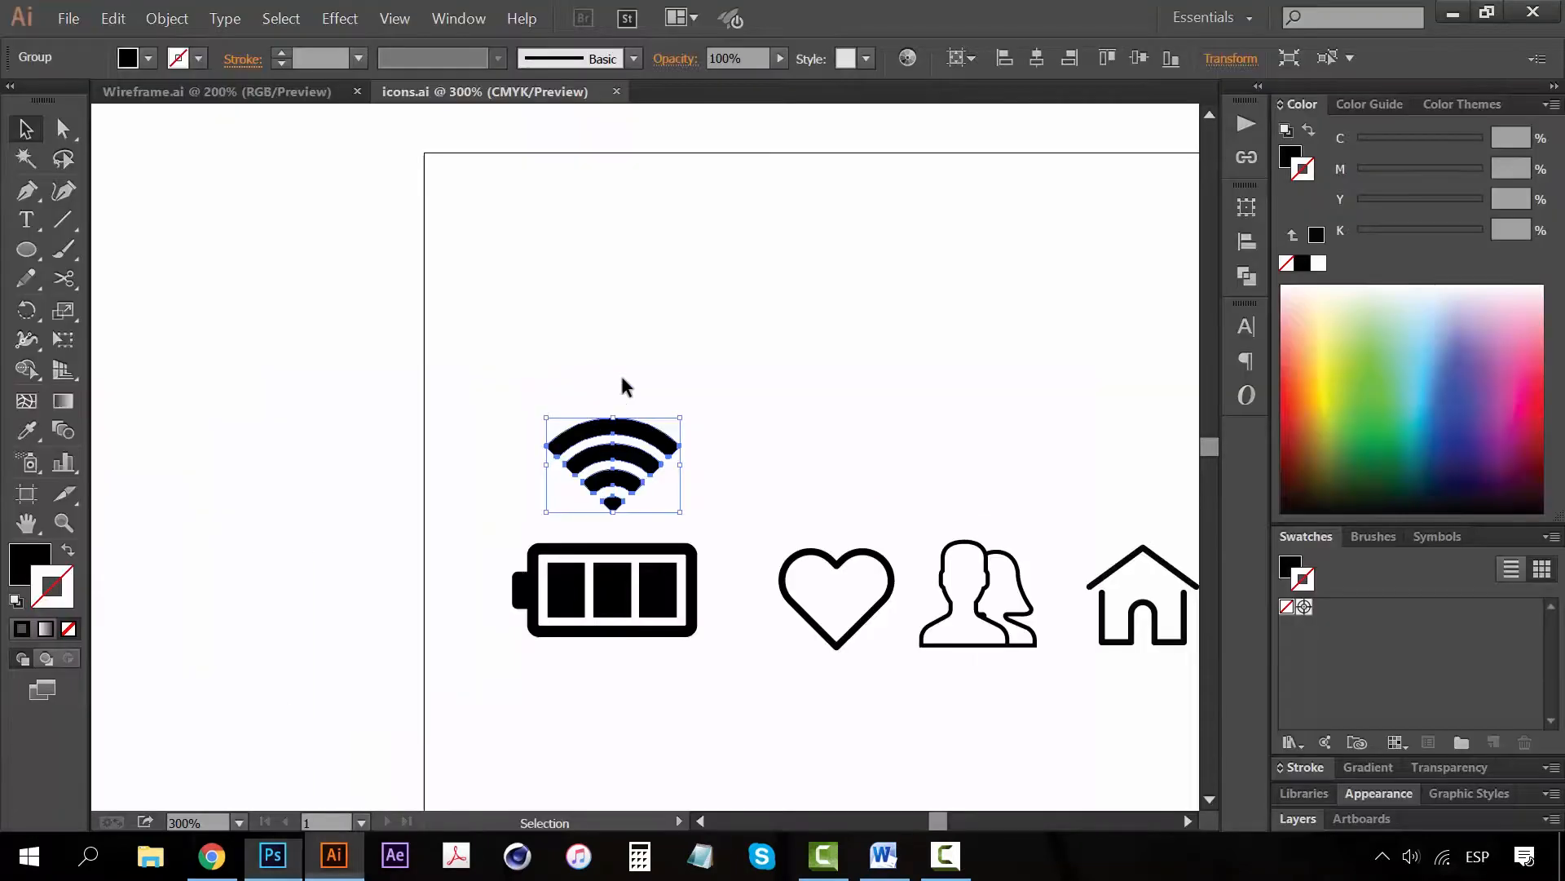
left_click(623, 613)
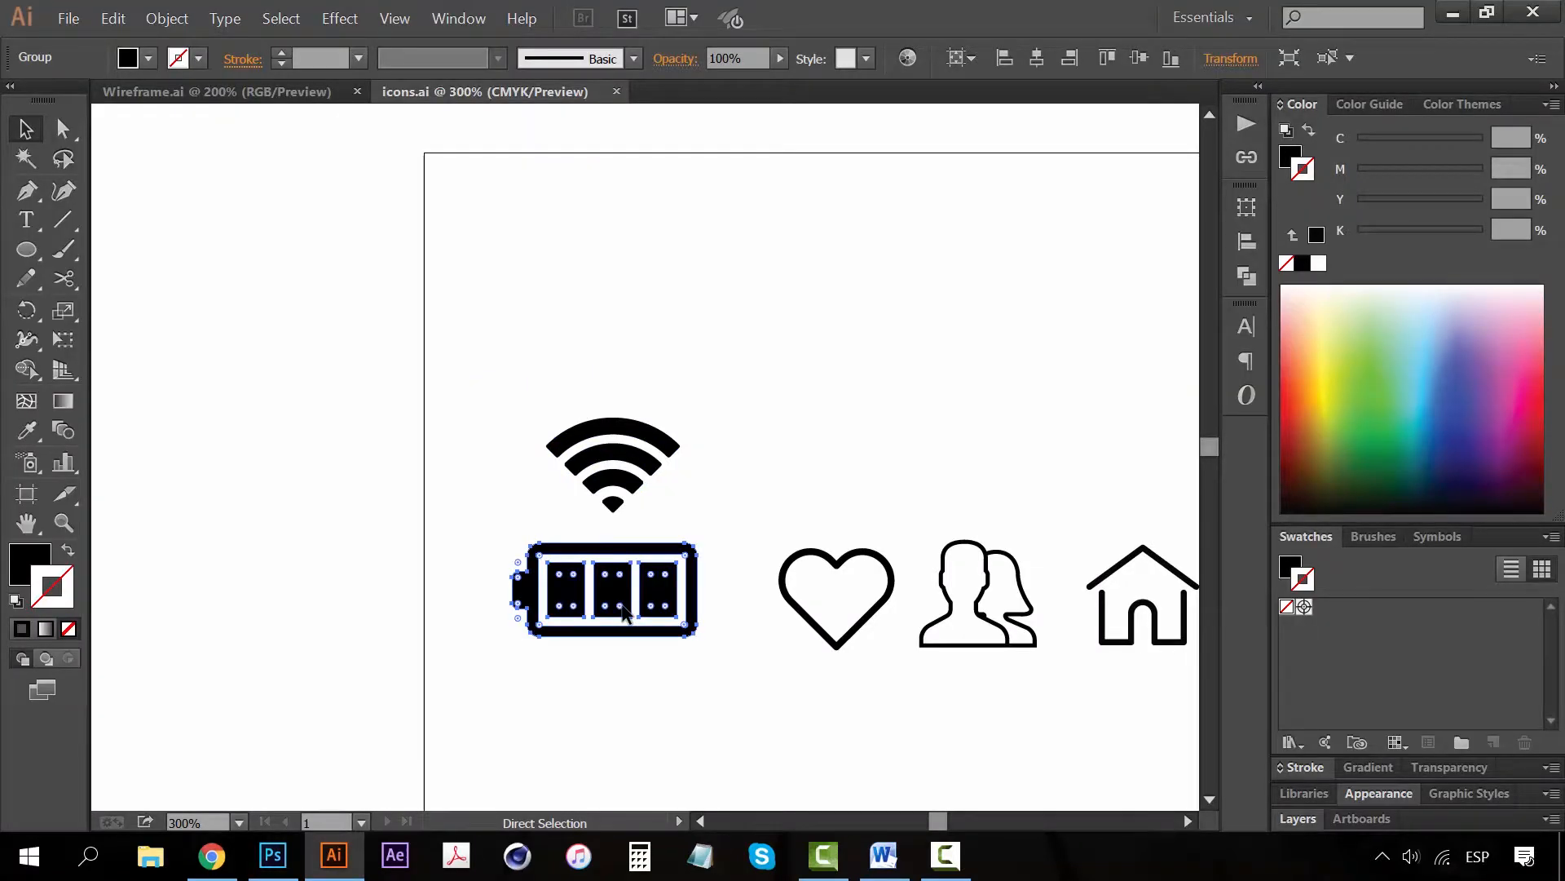
left_click(268, 854)
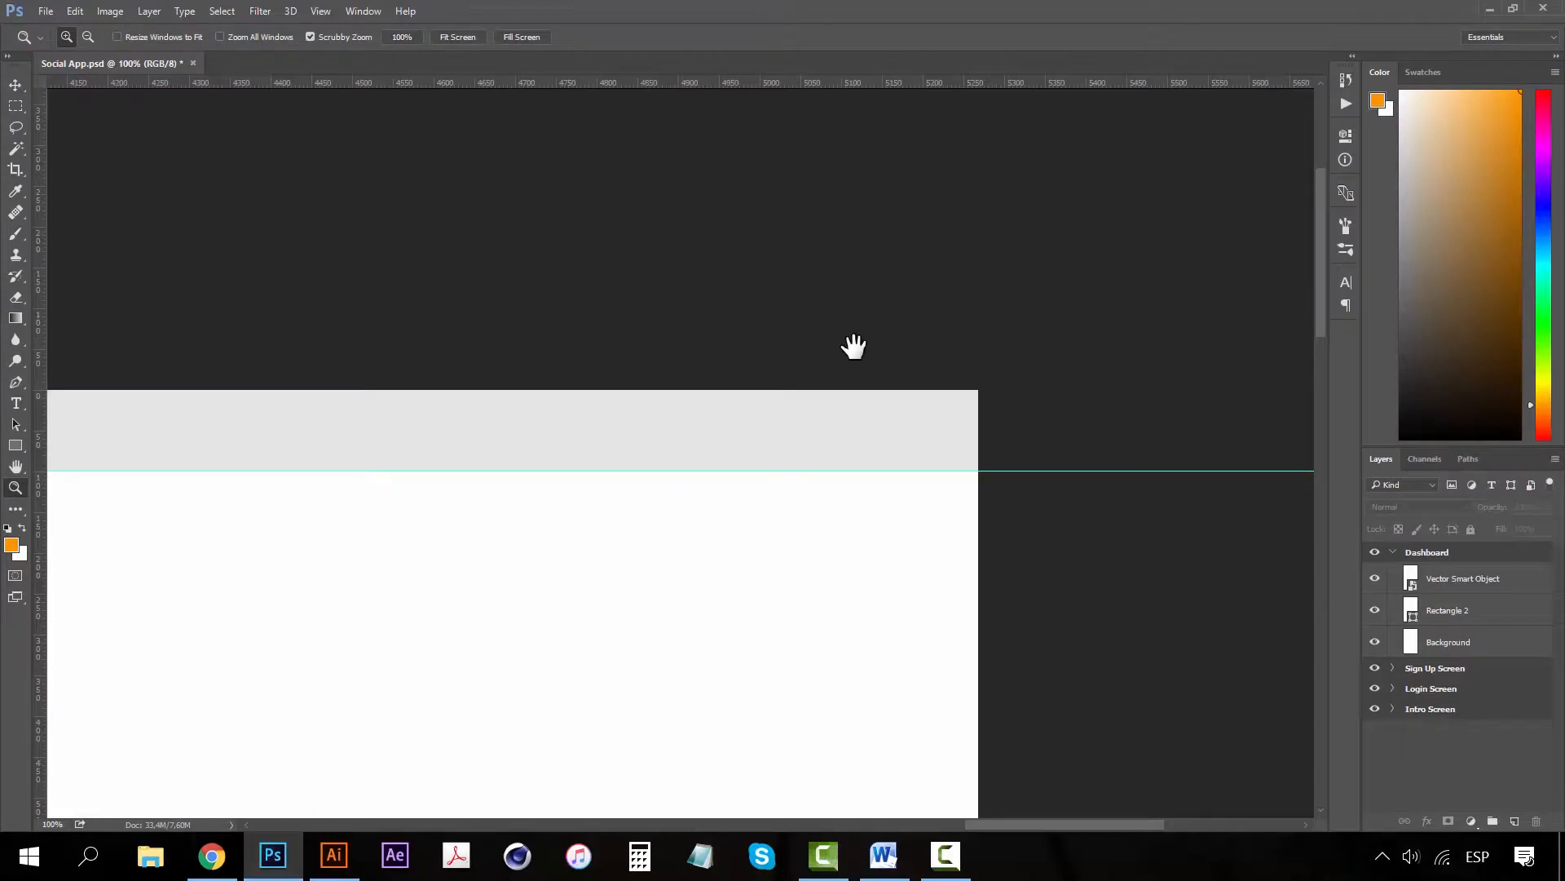
- Paste the battery icon into Photoshop as a Smart Object and place it at the right end of the Dashboard header
left_click_drag(849, 342, 1037, 501)
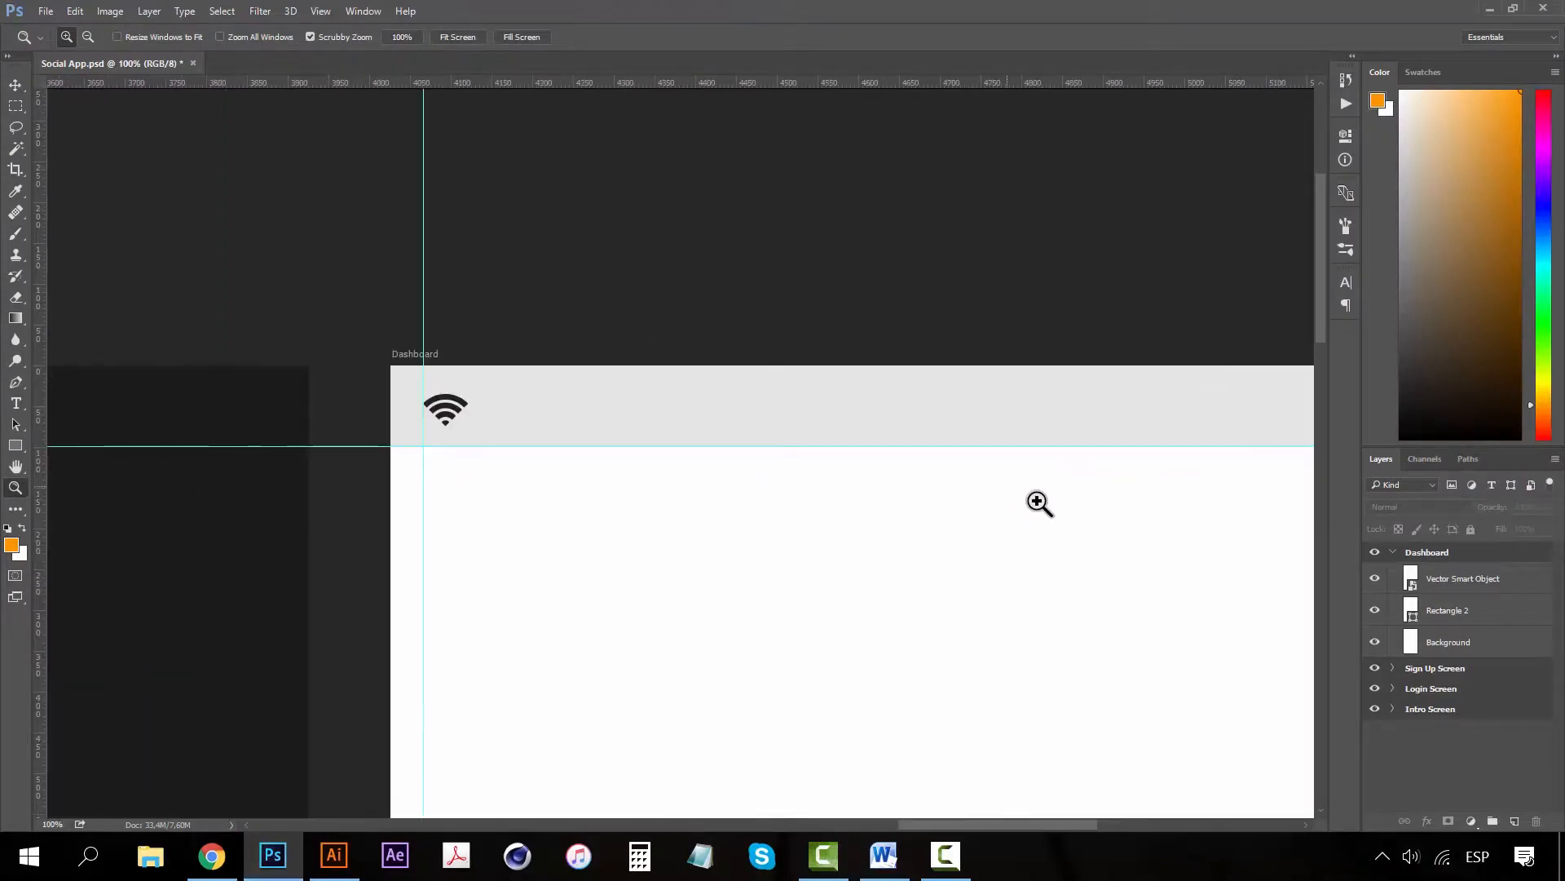
key("ctrl+v")
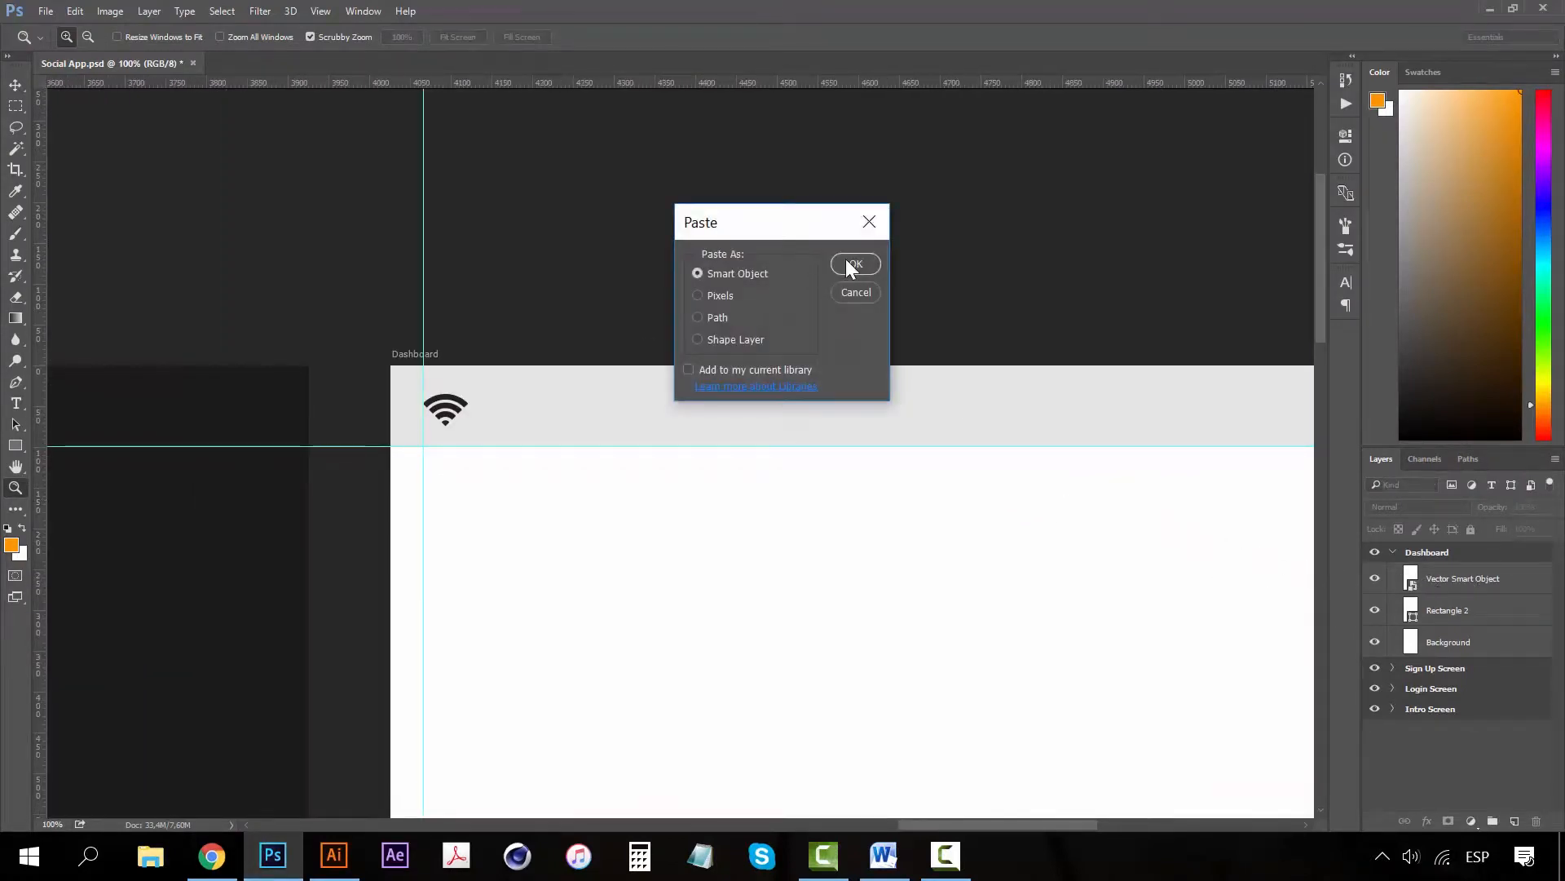
key("Return")
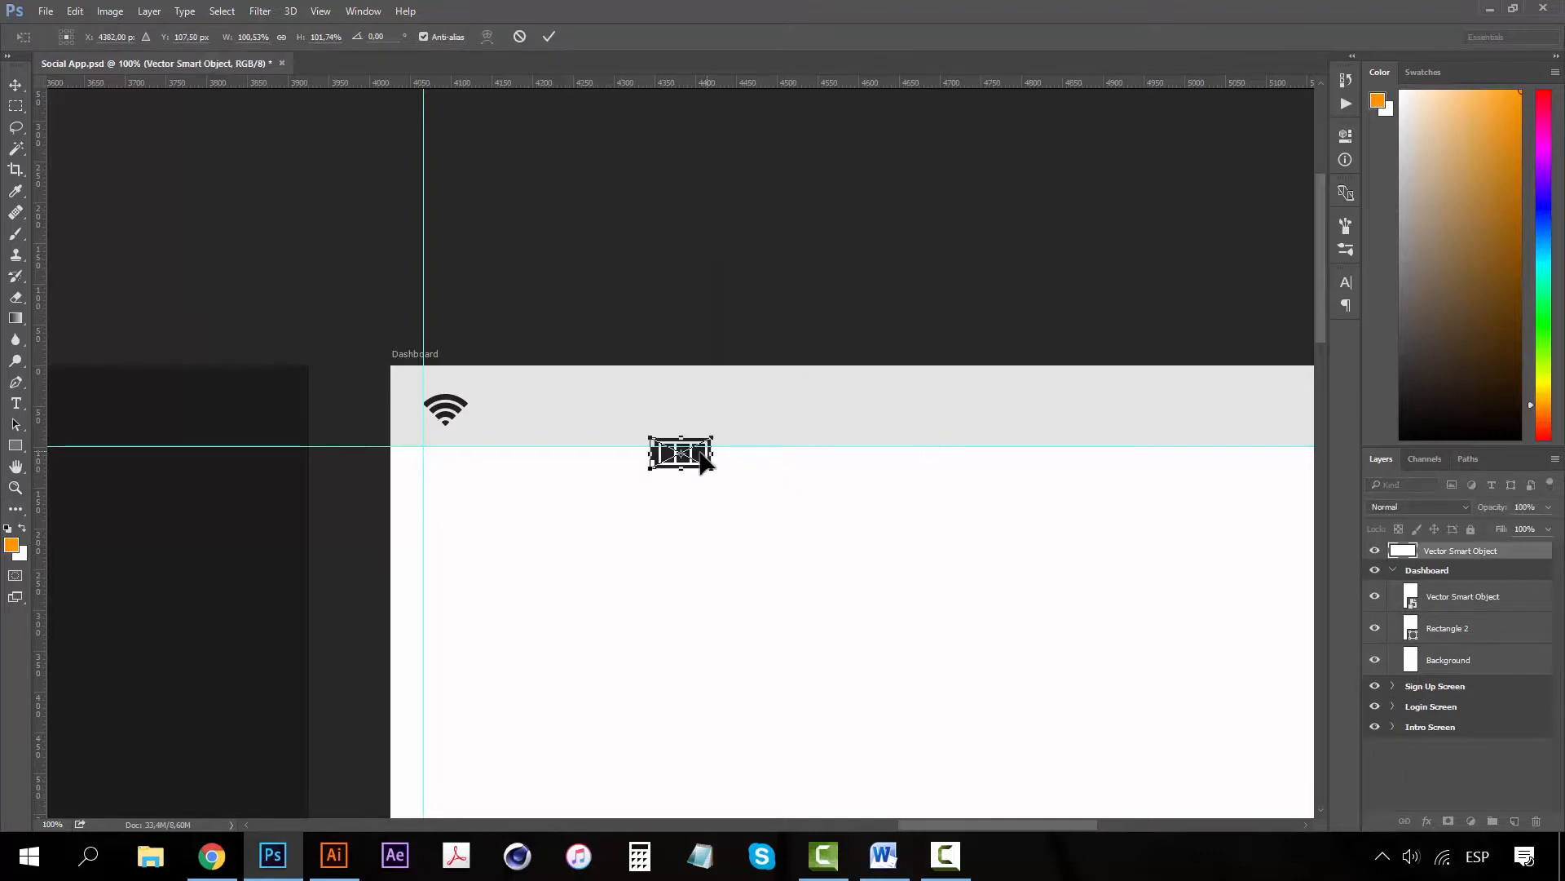
left_click_drag(701, 450, 824, 412)
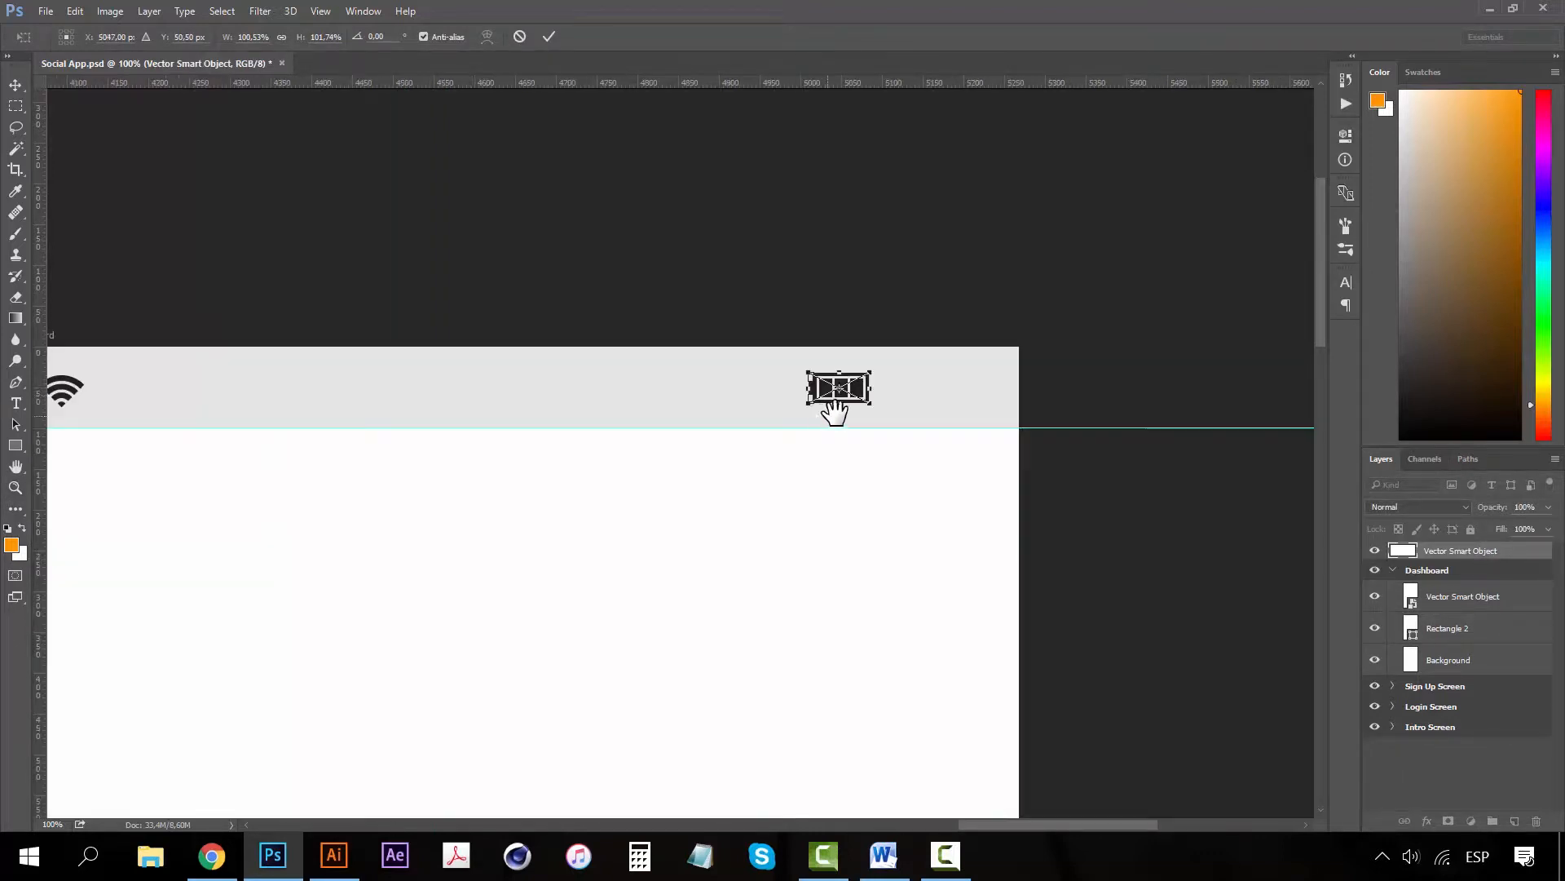
left_click_drag(944, 392, 990, 385)
key("Return")
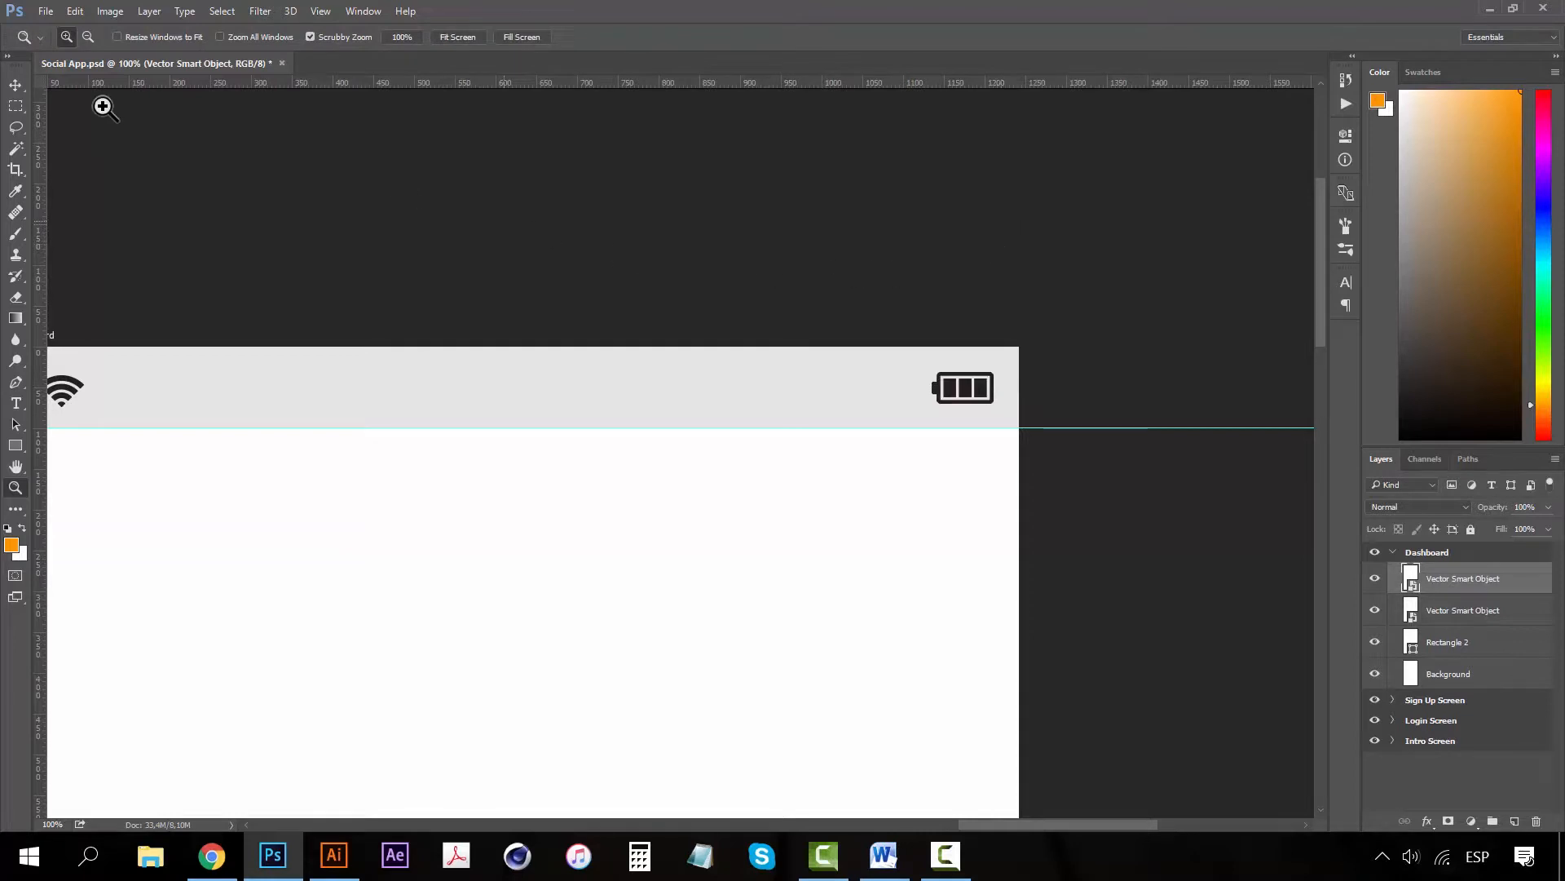
- Place a vertical guide along the battery icon's right edge
key("ctrl+minus")
left_click_drag(39, 123, 930, 437)
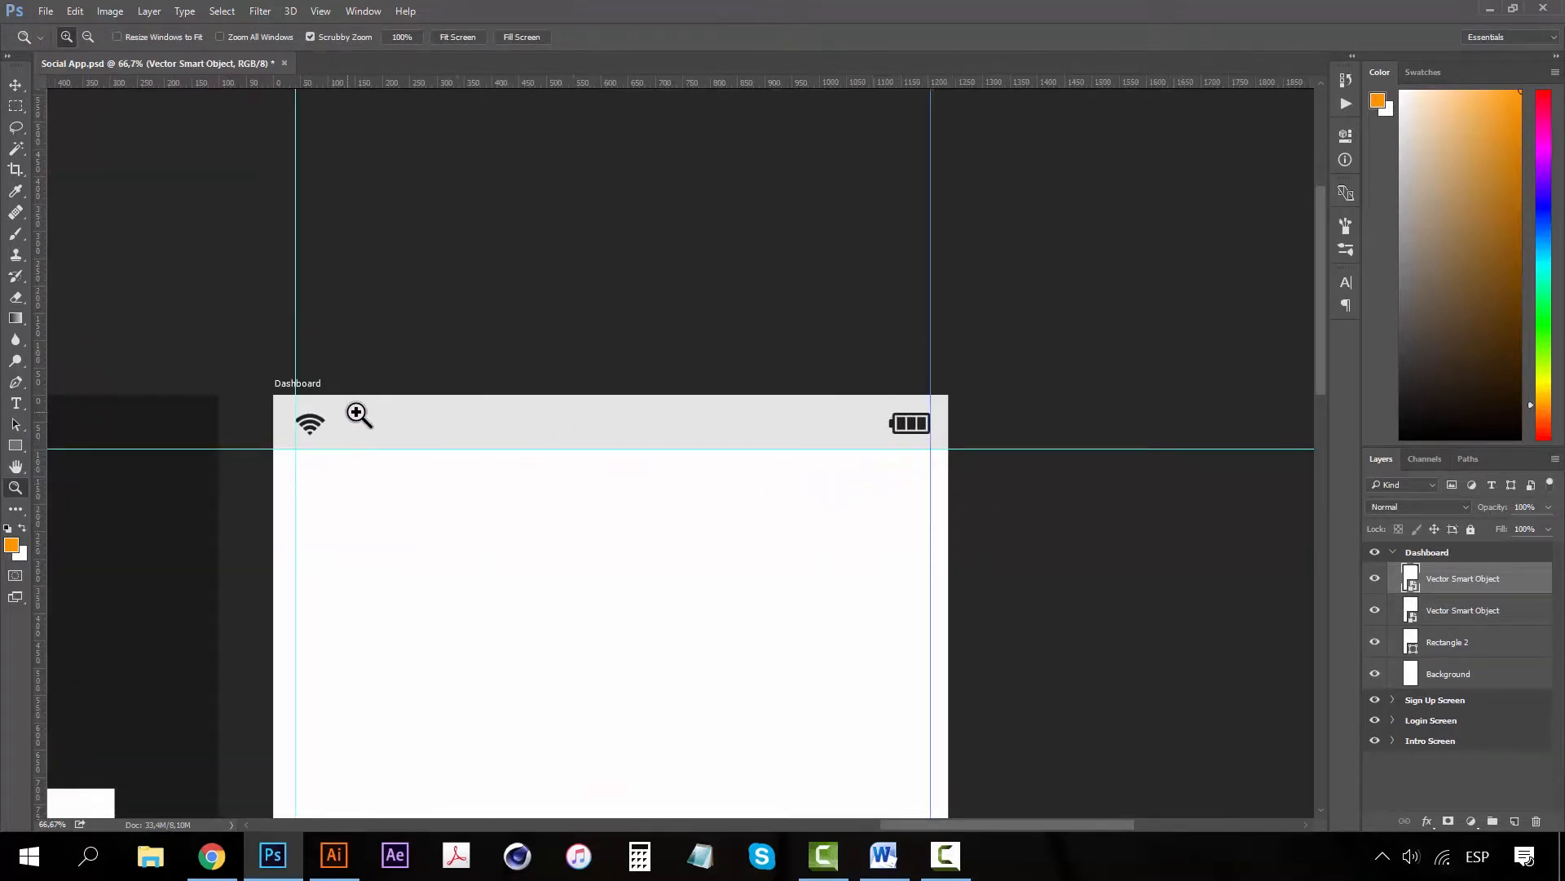
- Nudge the Wi-Fi icon up by 1 px within the header
left_click(359, 414)
left_click(302, 409)
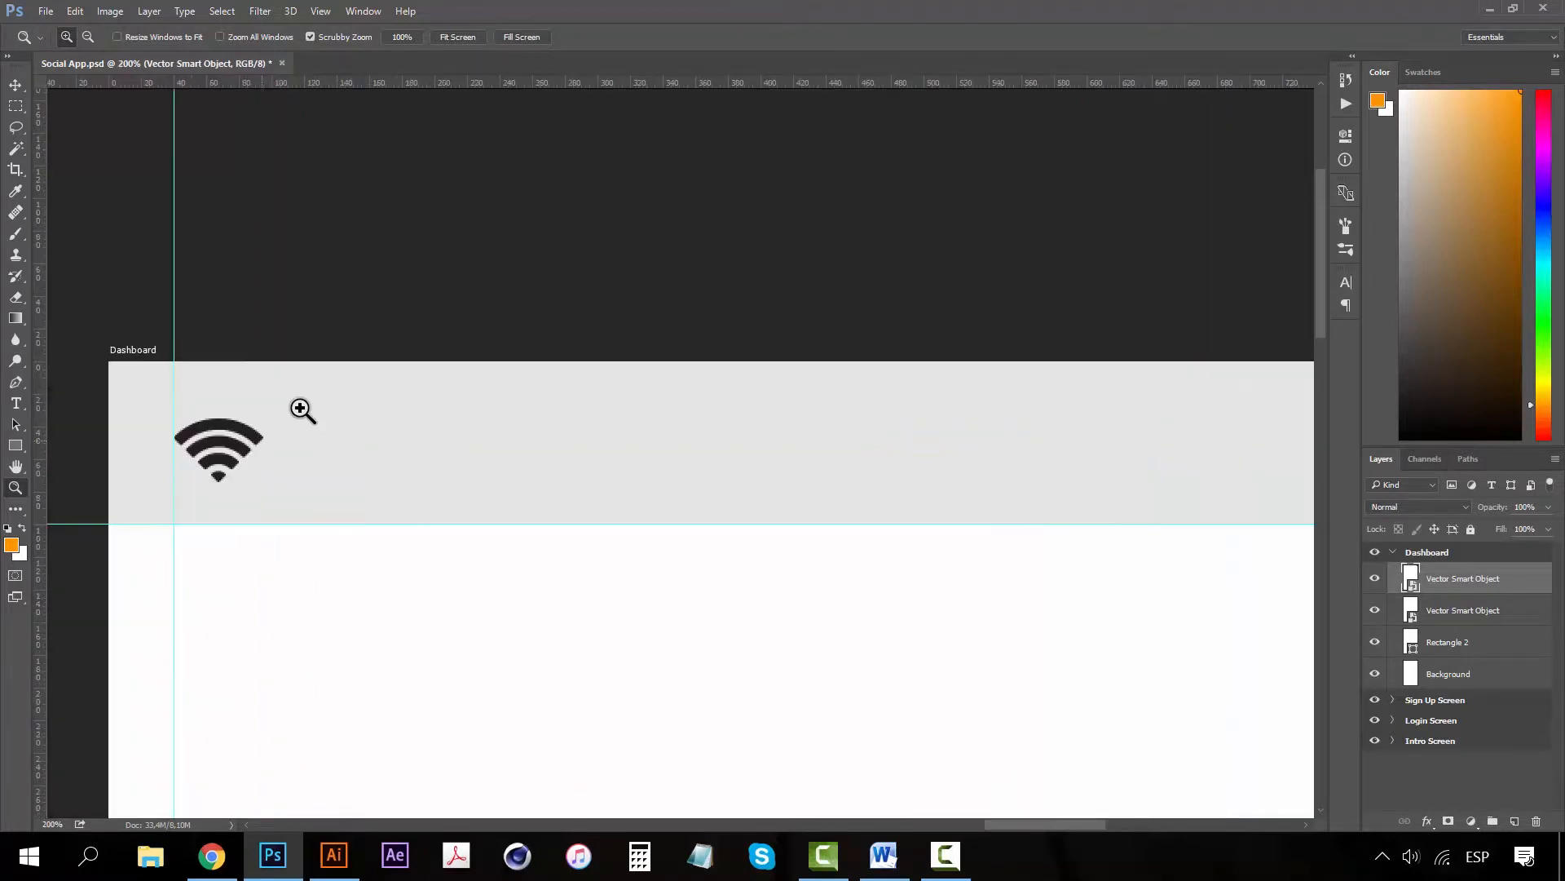
left_click(300, 408)
key("v")
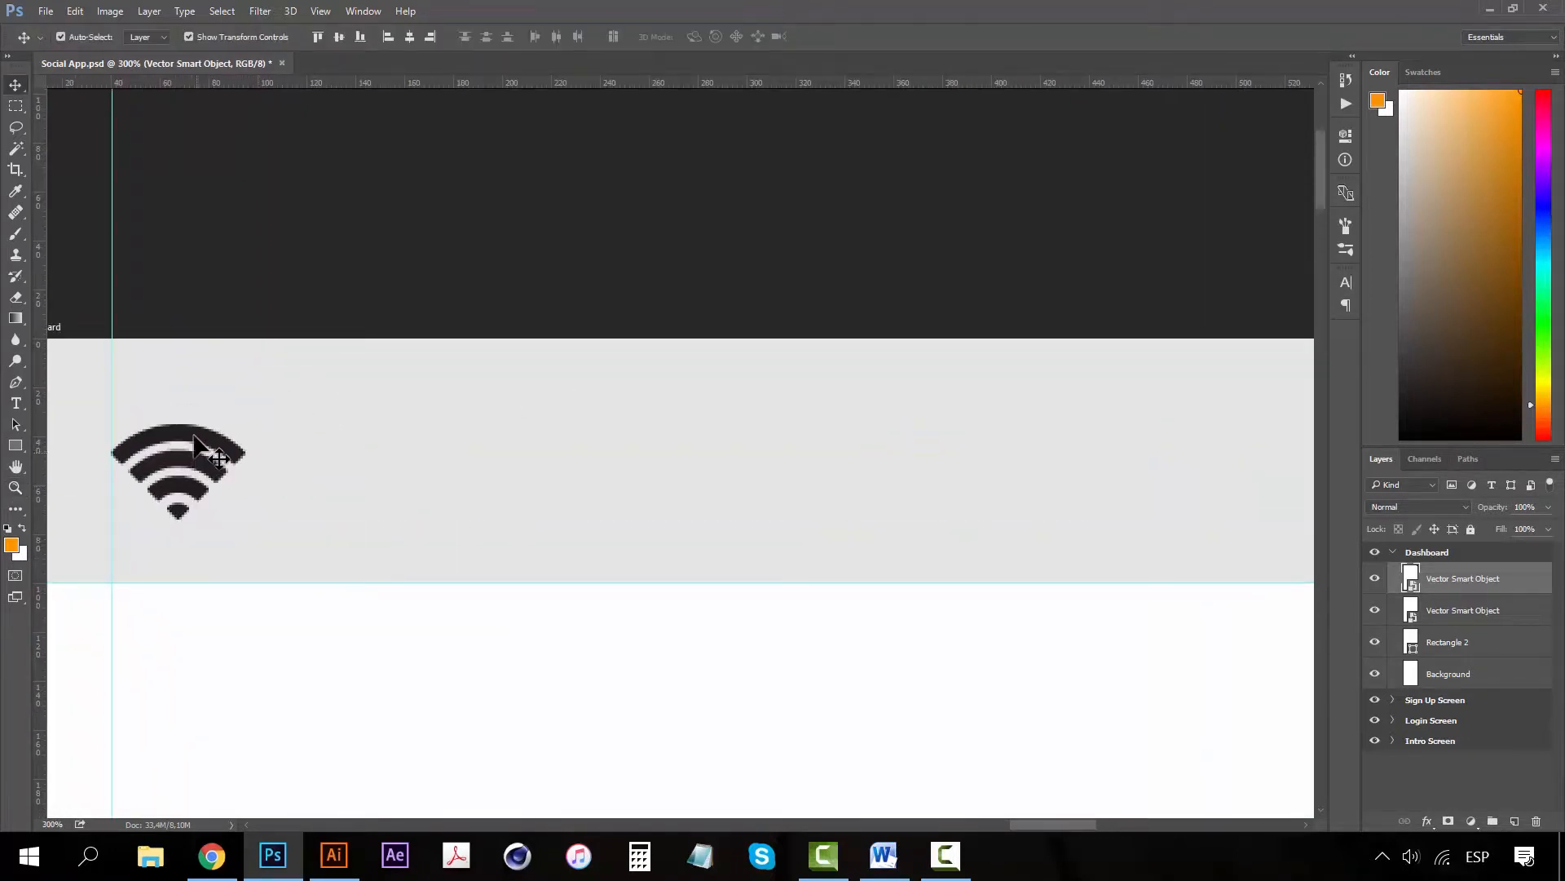
left_click(195, 443)
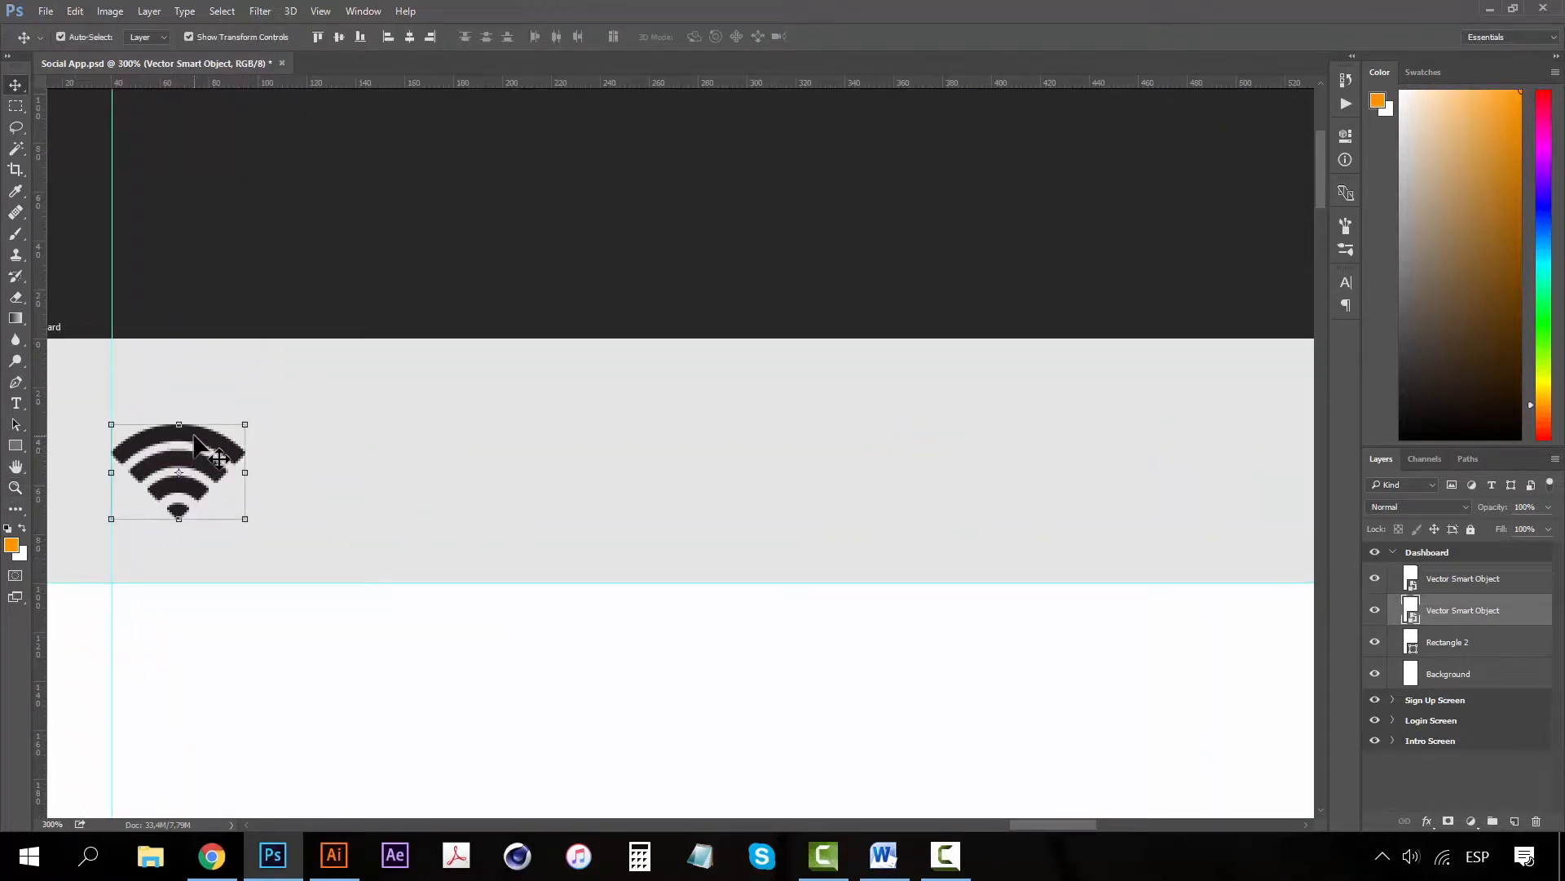
key("Up")
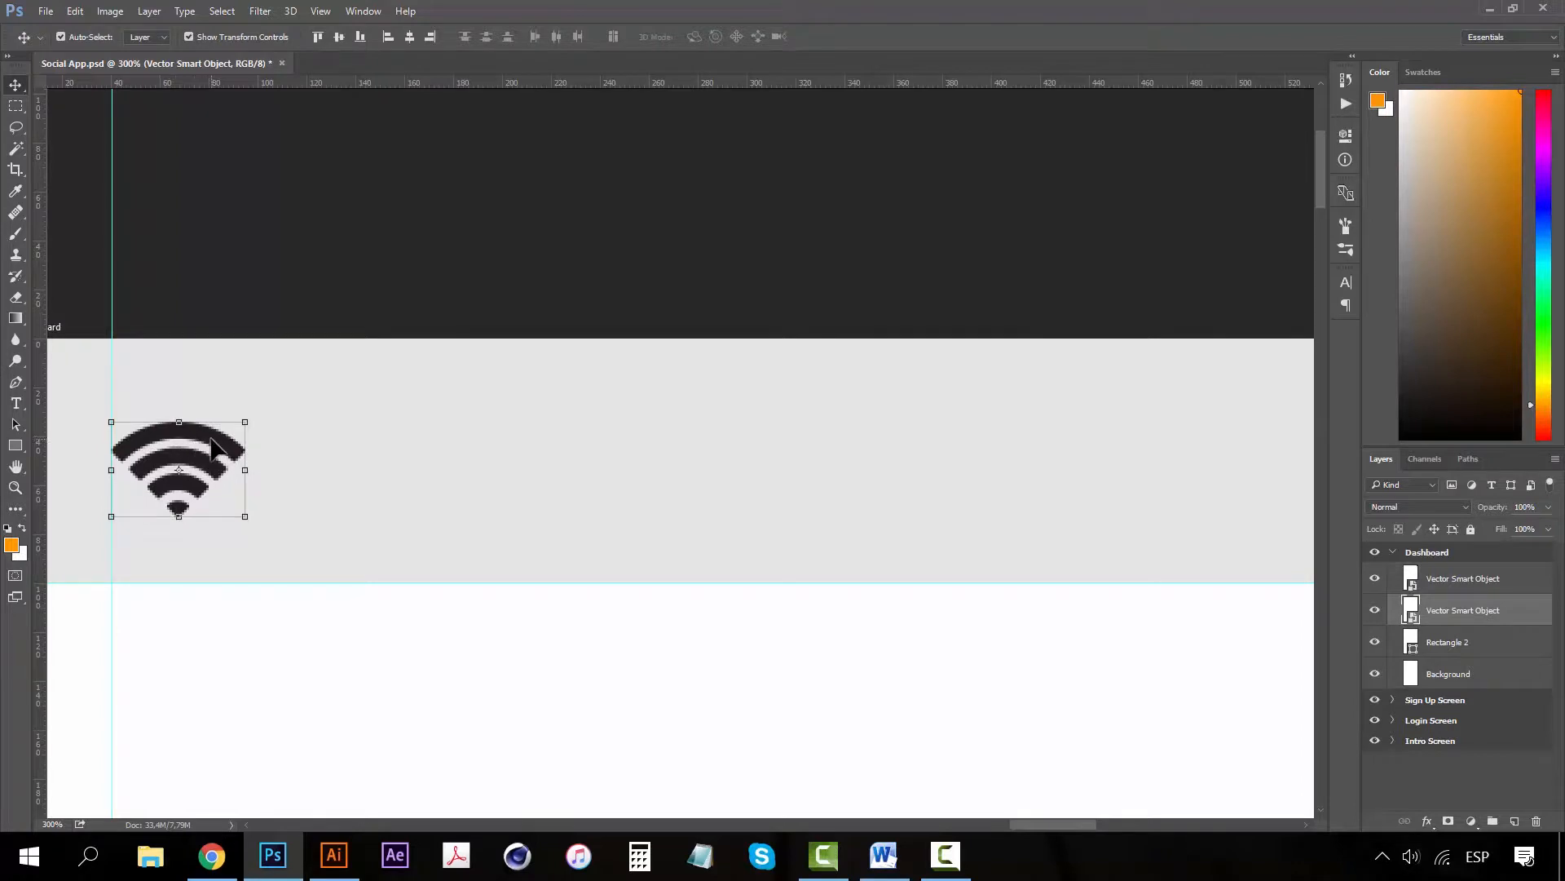
- Place two horizontal guides, one along the Wi-Fi icon's upper edge and one along its lower edge
left_click_drag(329, 339, 287, 422)
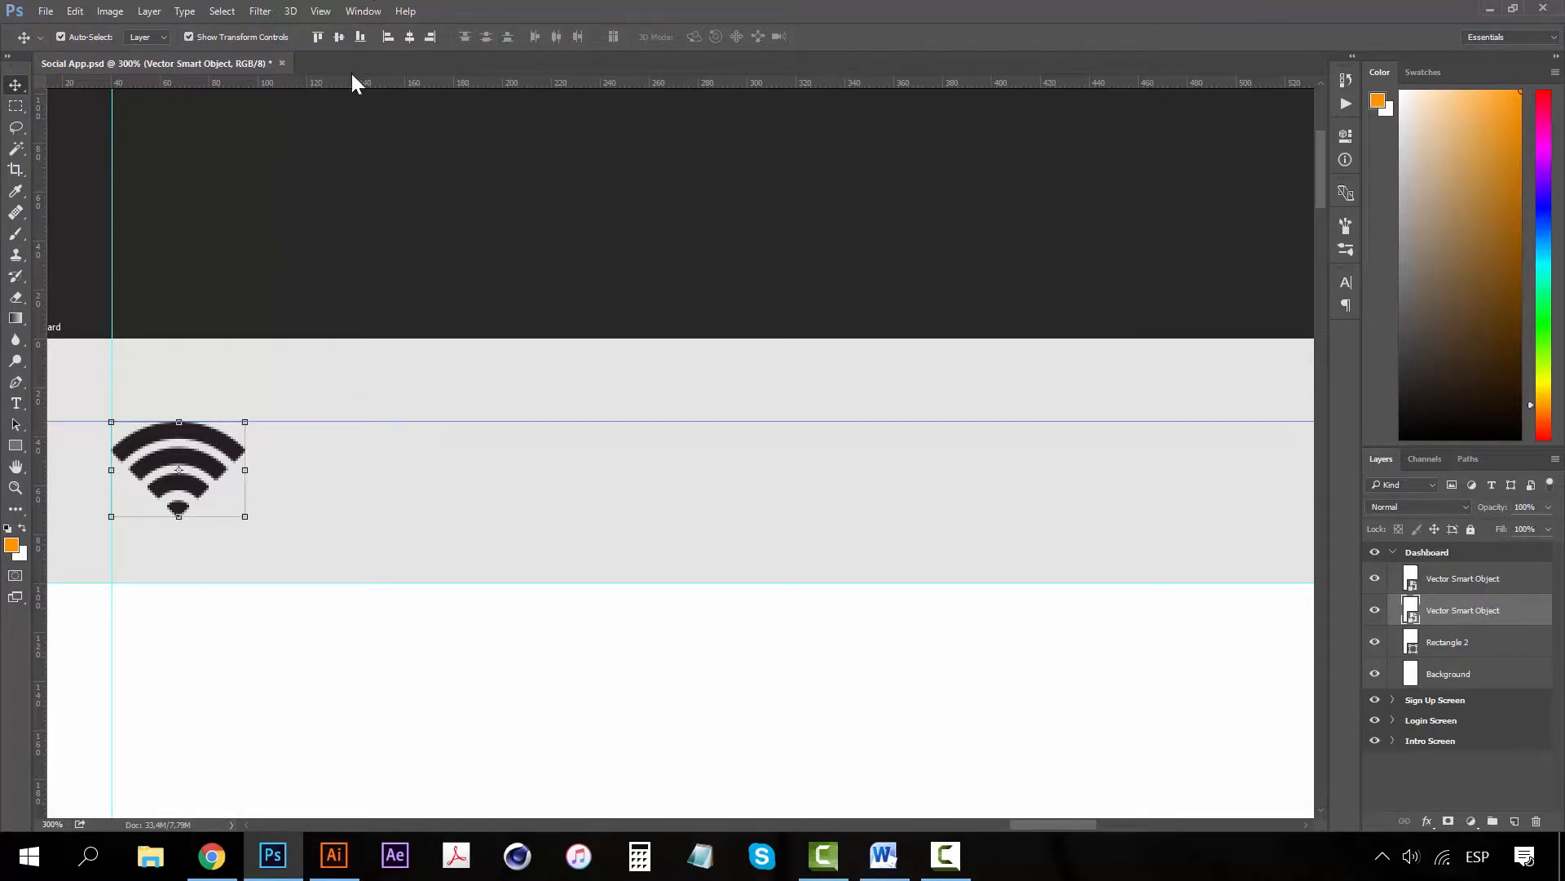
left_click_drag(350, 82, 318, 517)
- Nudge the battery icon down so it fits between the two horizontal guides in the Dashboard header
key("space")
left_click_drag(691, 486, 477, 498)
left_click_drag(995, 499, 462, 507)
left_click_drag(1128, 492, 448, 551)
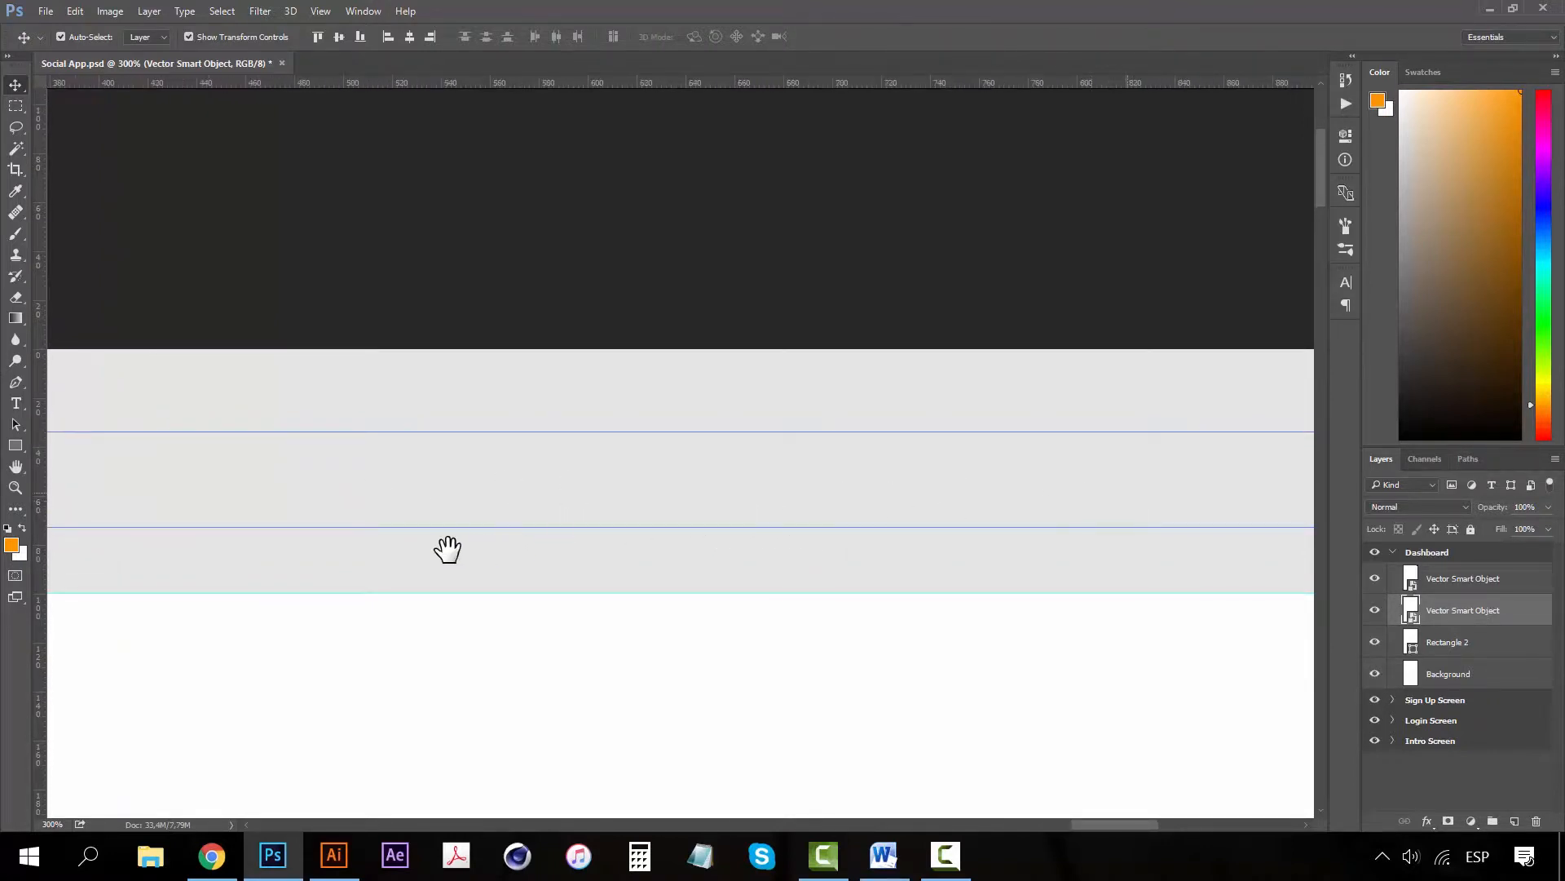
left_click_drag(1125, 485, 609, 531)
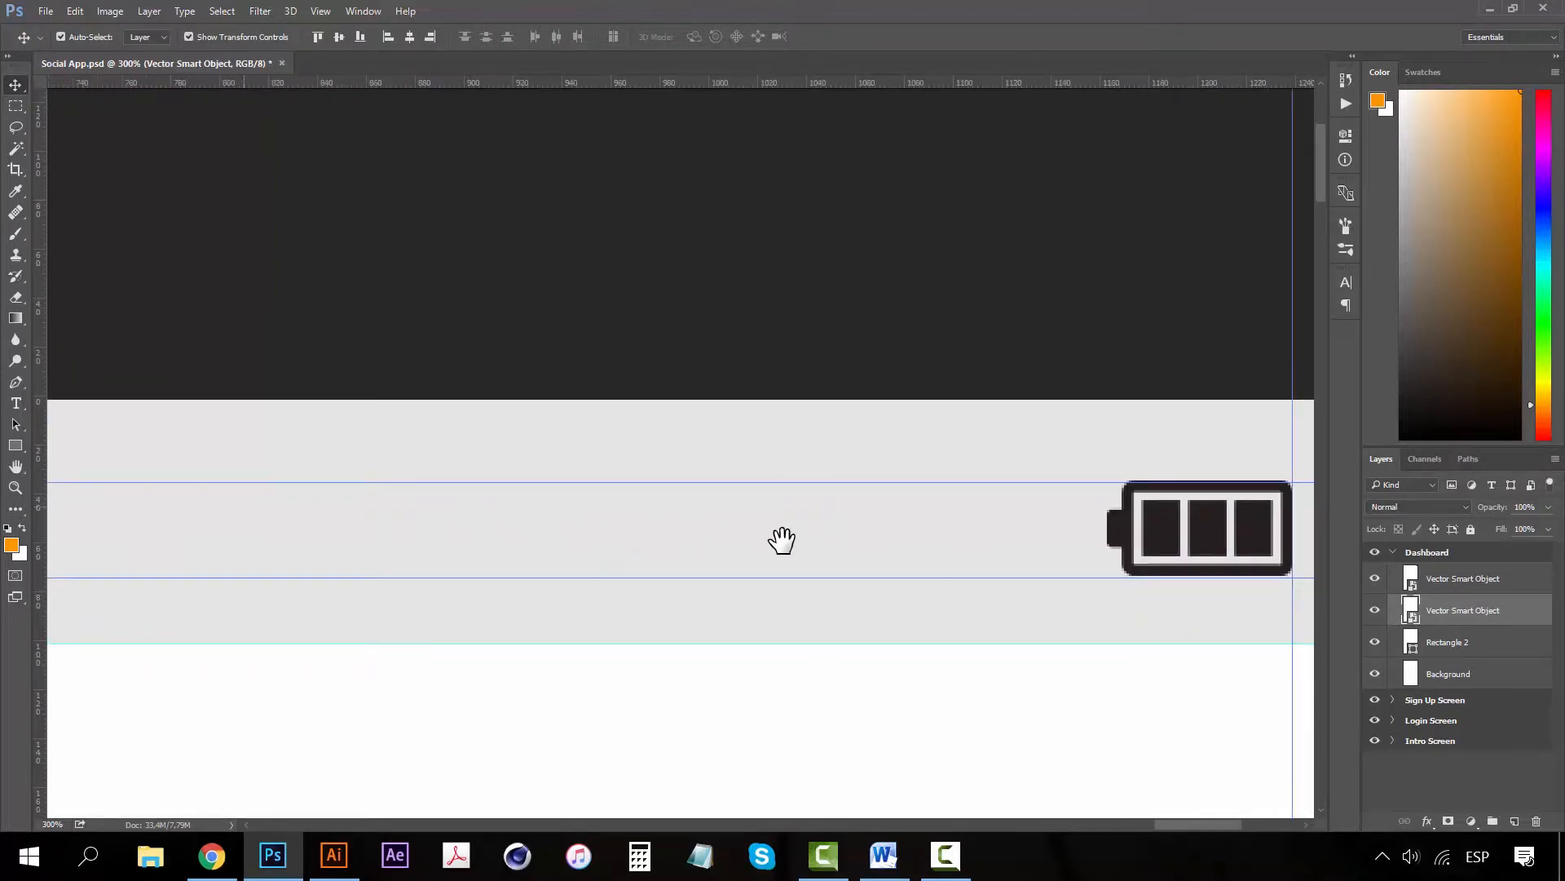
left_click_drag(781, 539, 338, 514)
left_click_drag(832, 540, 570, 517)
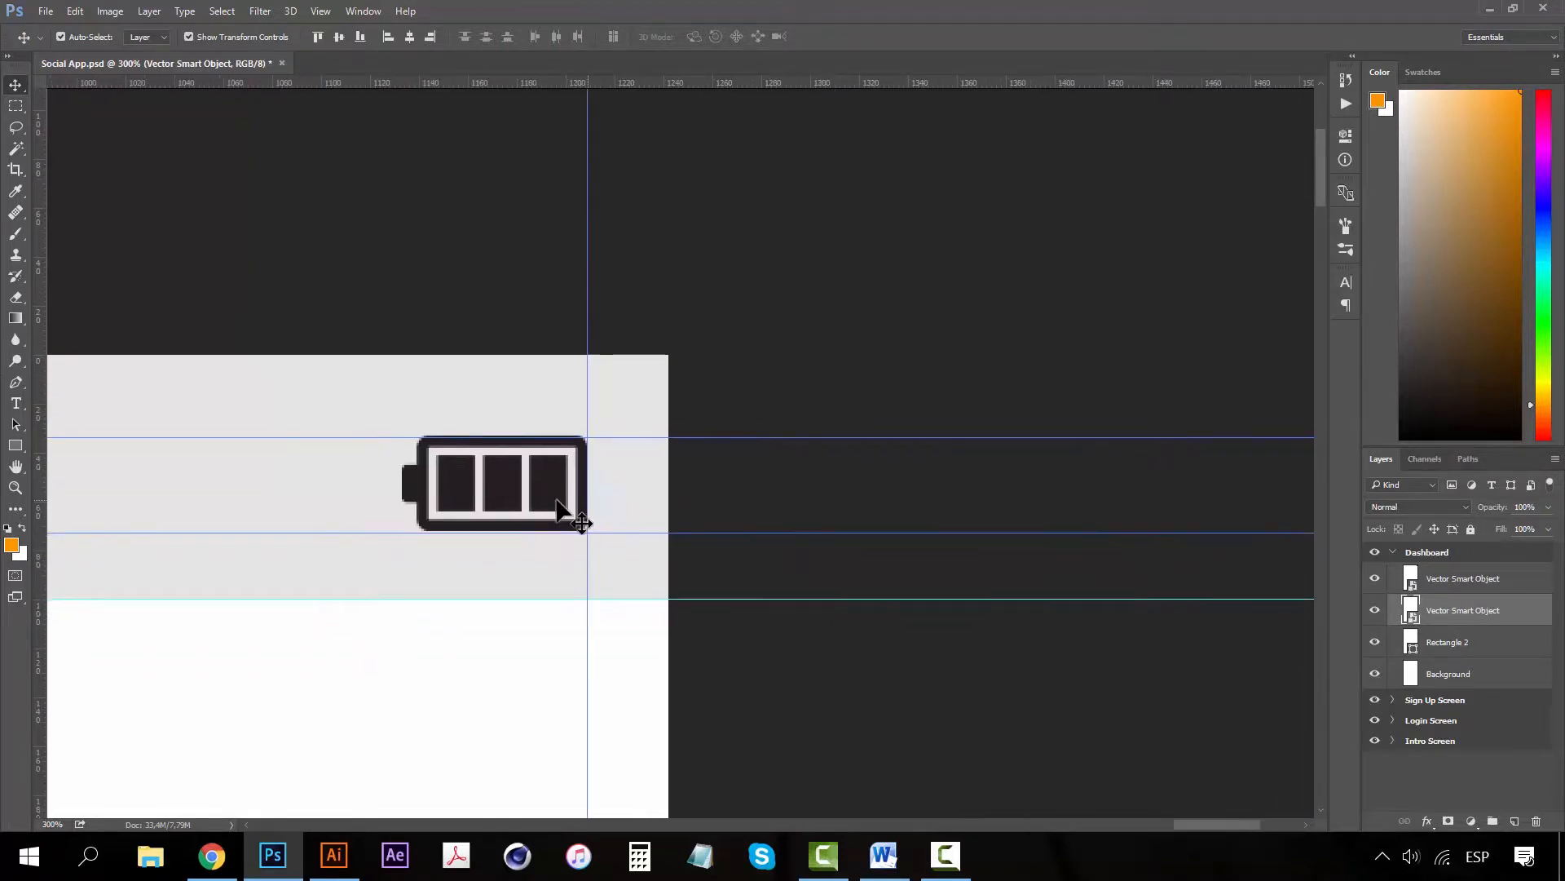
left_click(509, 487)
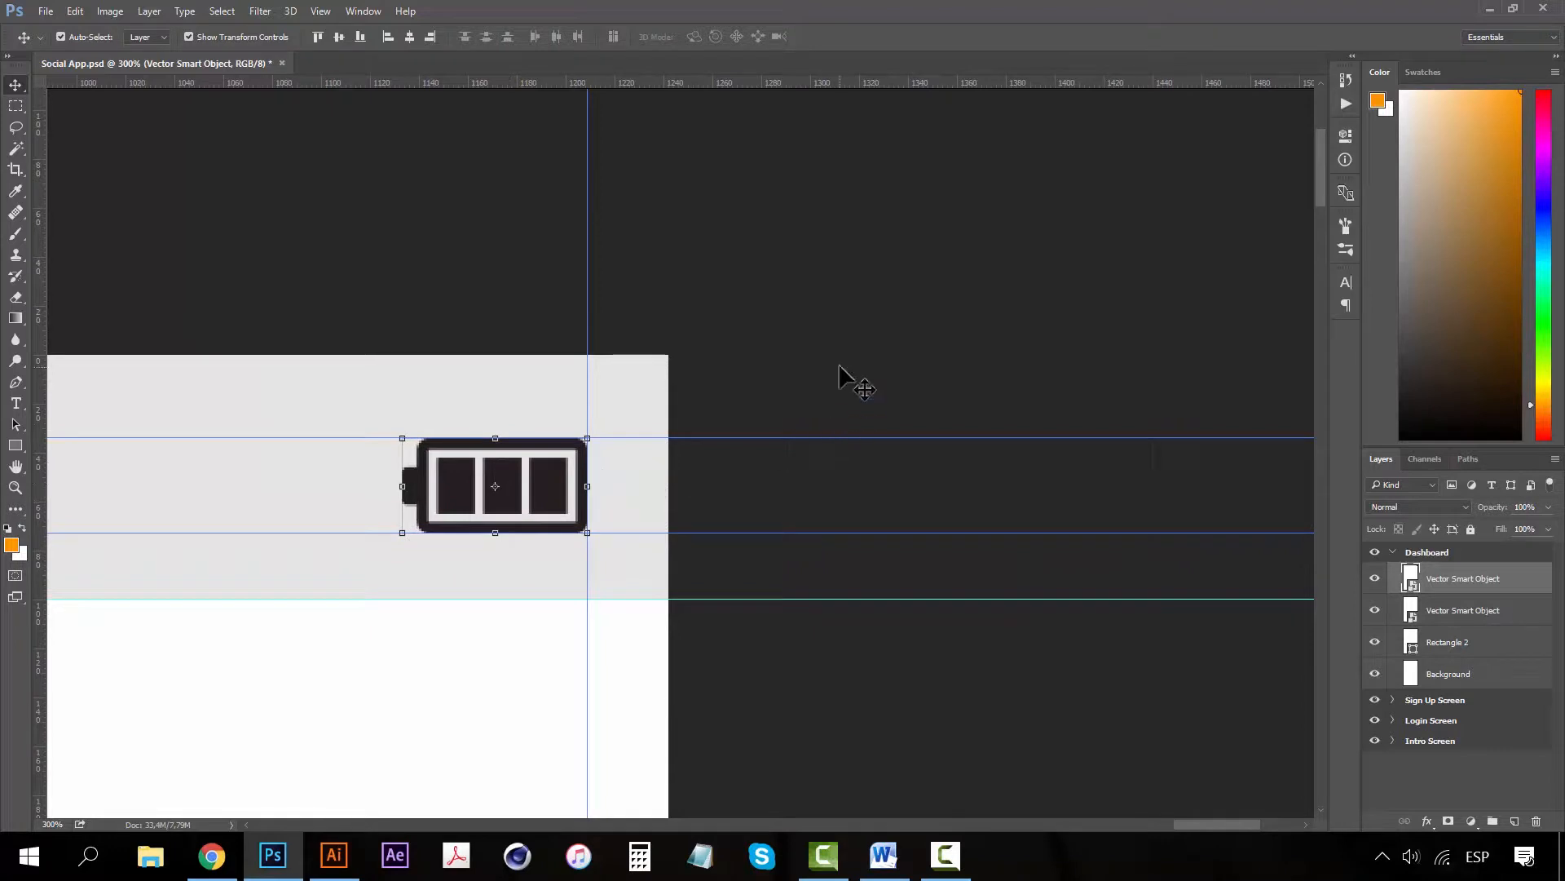
left_click(726, 443)
- Examine the placement of the Wi-Fi and battery icons across the whole Dashboard header
key("z")
left_click(547, 479, "alt")
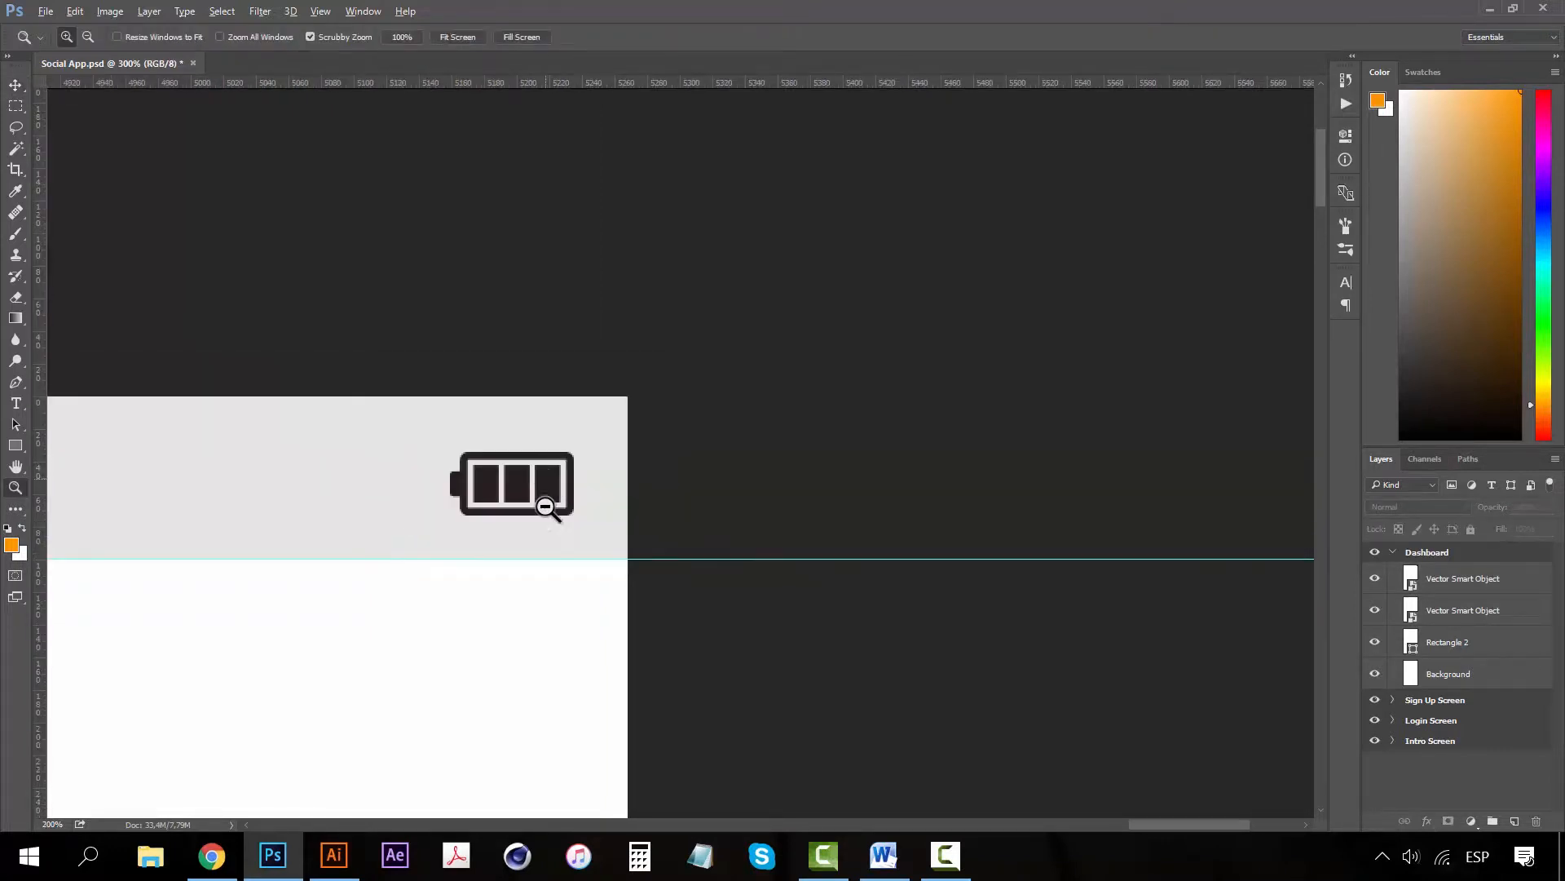
left_click(501, 565, "alt")
left_click(500, 565, "alt")
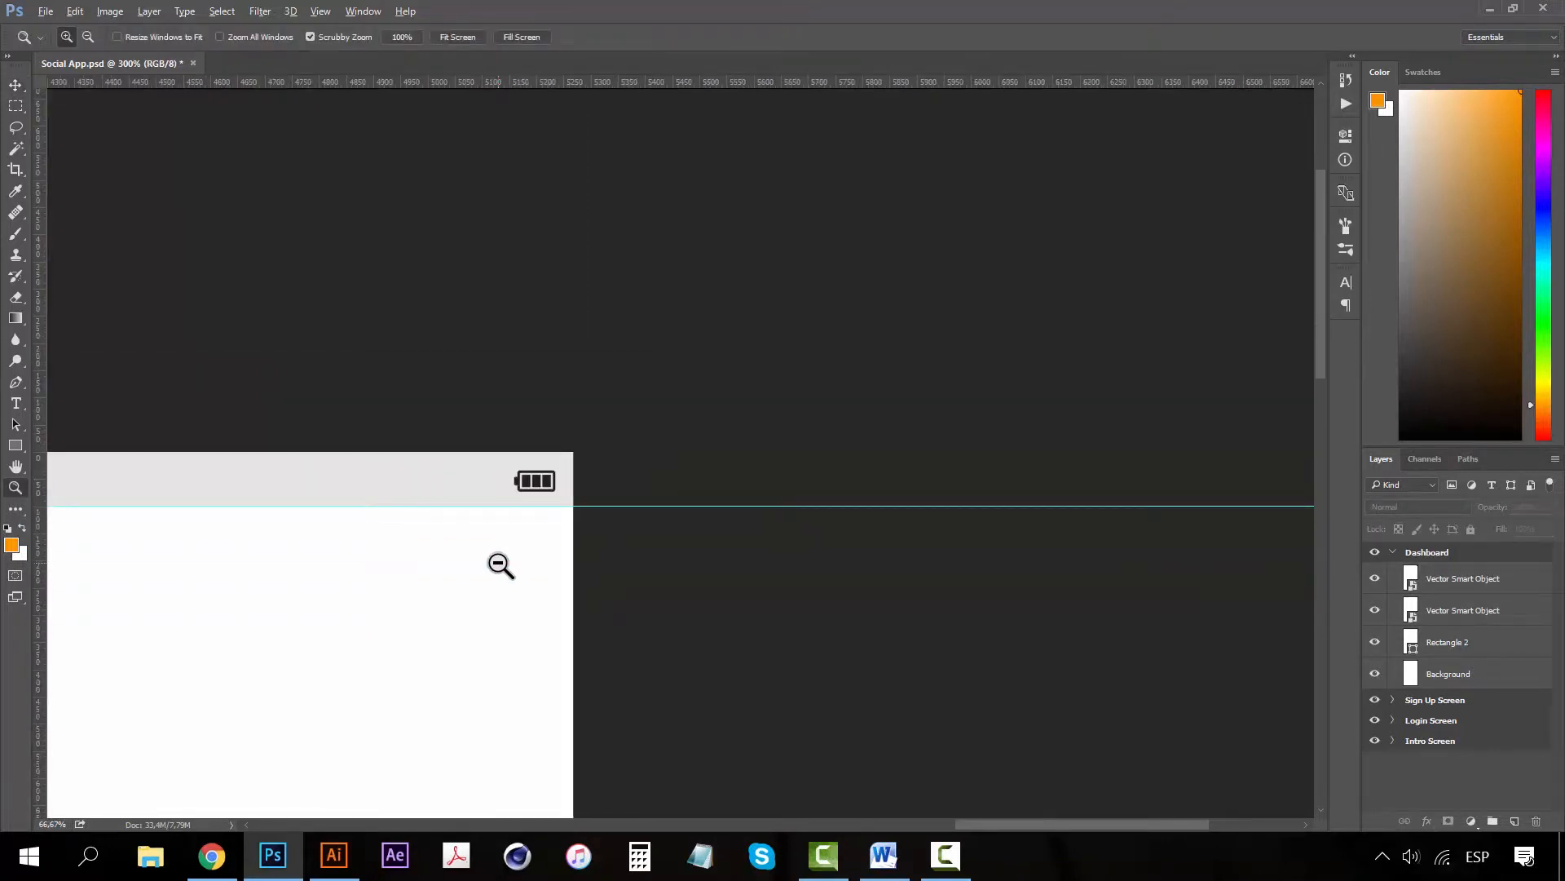
left_click(495, 568, "alt")
left_click(495, 568, "alt")
left_click(492, 566, "alt")
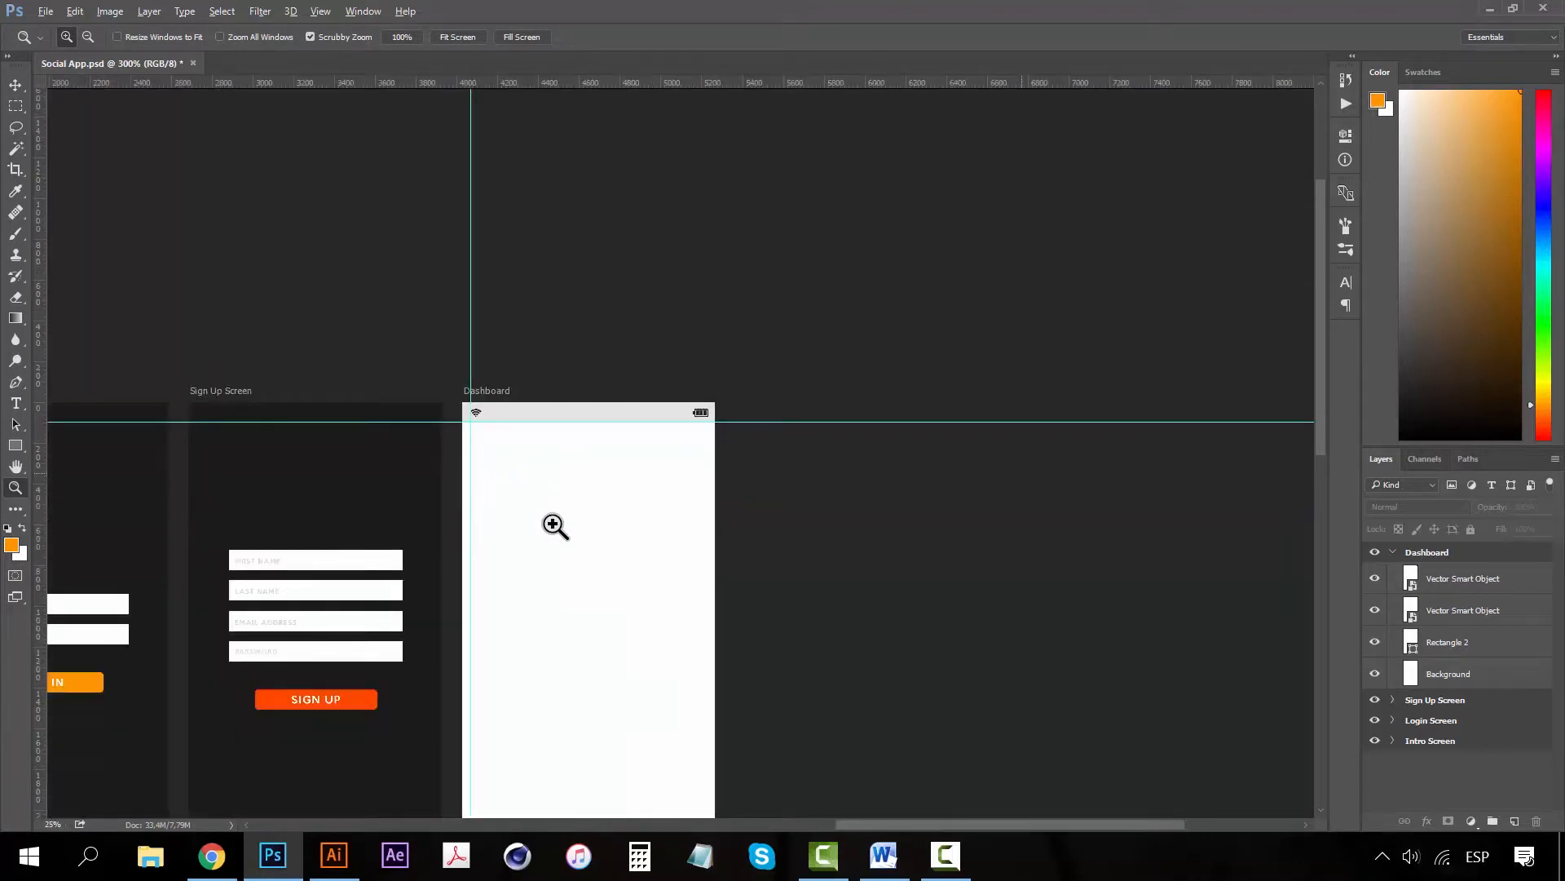
left_click(673, 420)
left_click(674, 420)
left_click(673, 420)
left_click(694, 249)
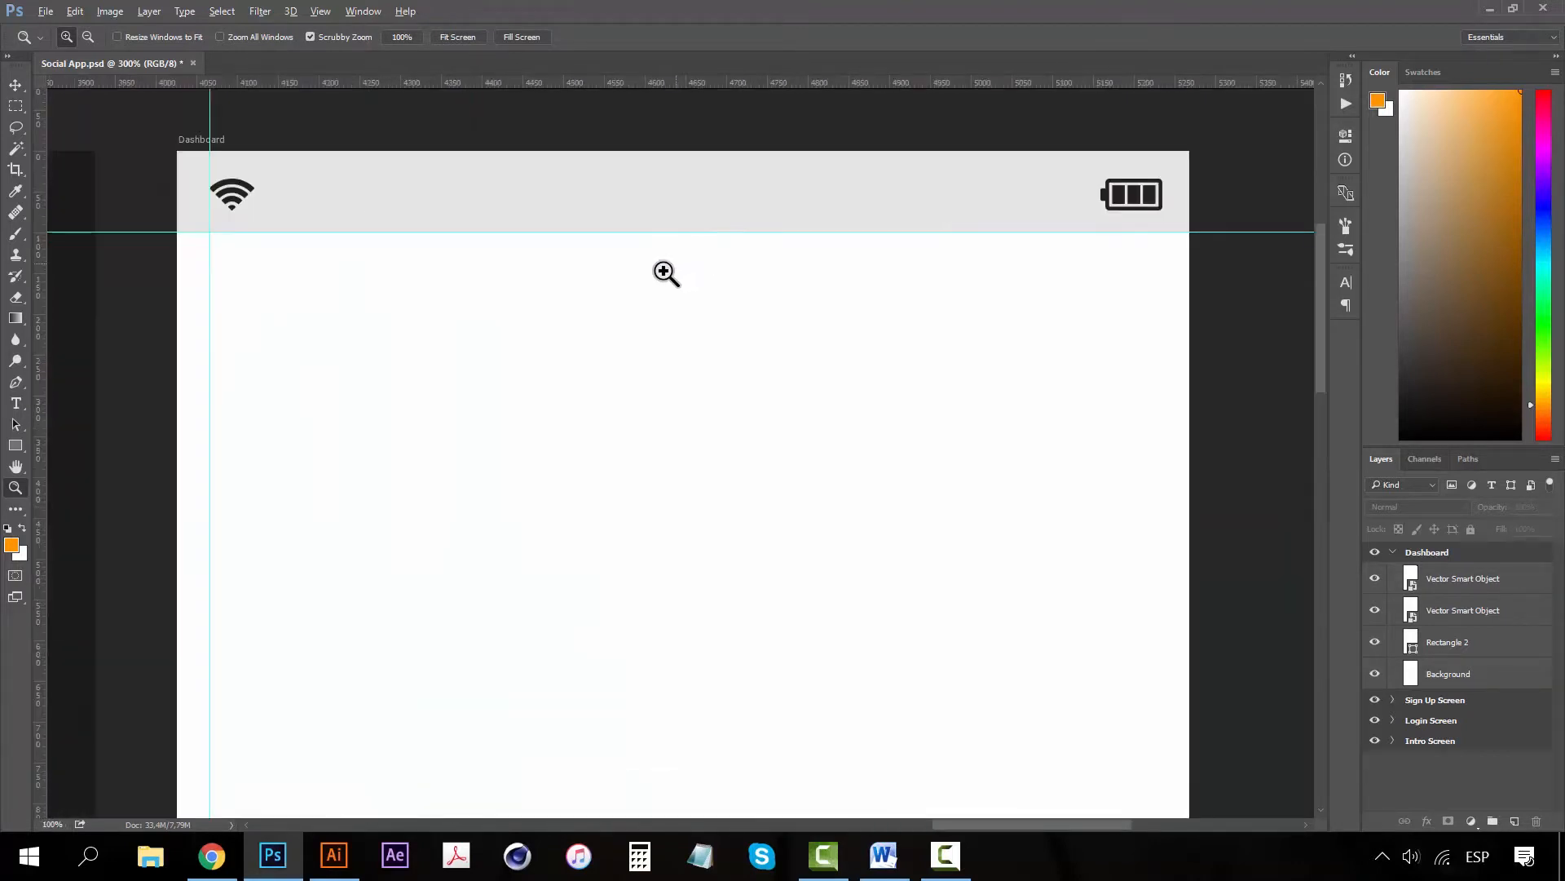
- Add the time text "11:00 pm" in black (000000) to the middle of the Dashboard header
left_click(642, 359)
scroll(638, 416, "up", 3)
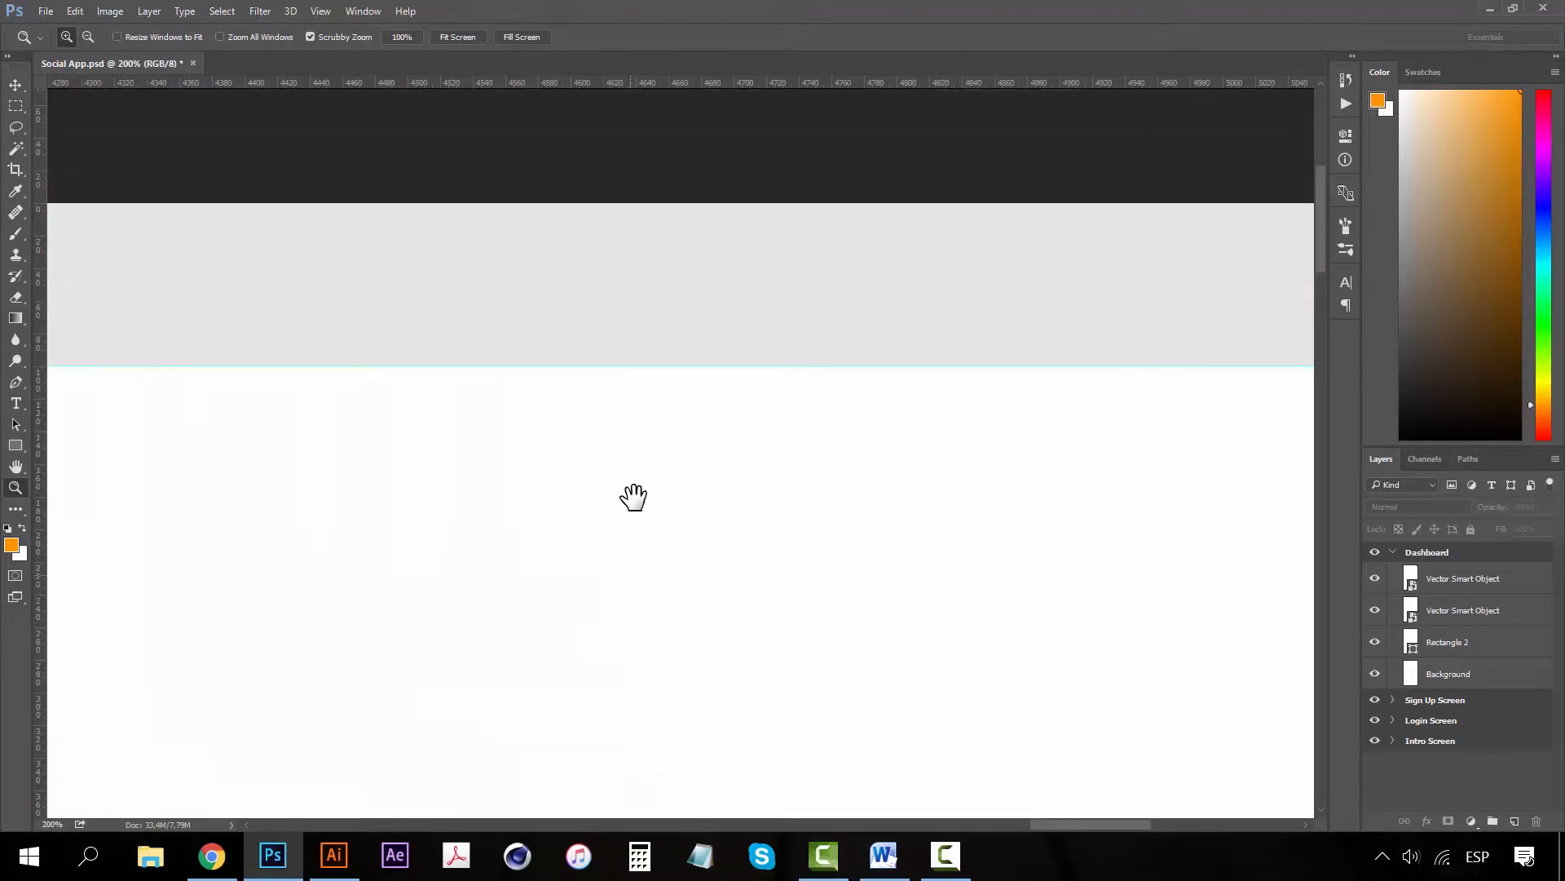
scroll(799, 354, "up", 1)
key("t")
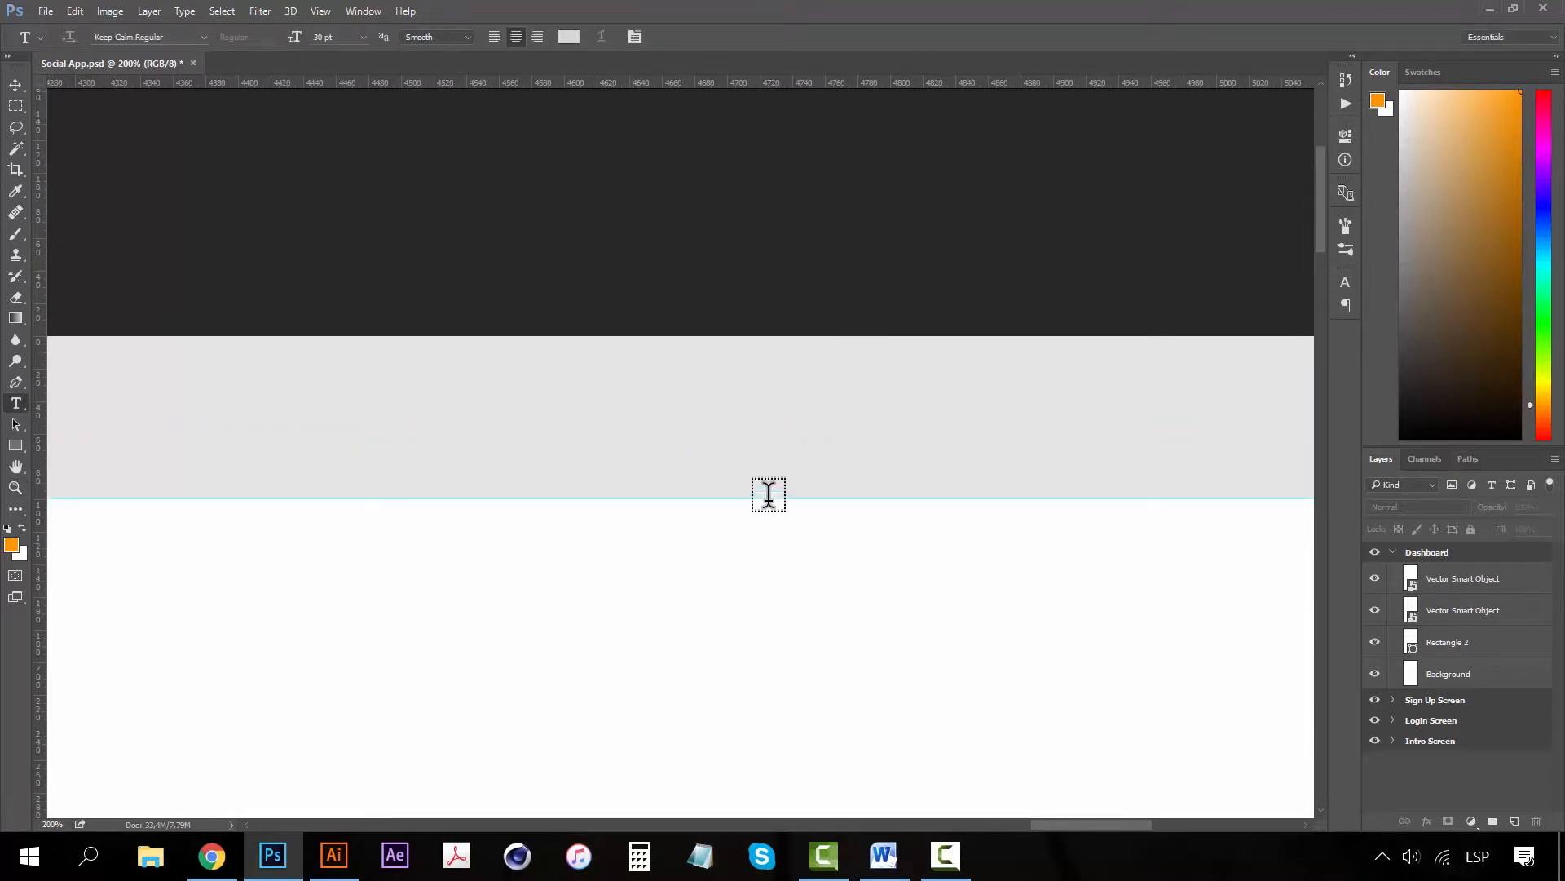
left_click(565, 430)
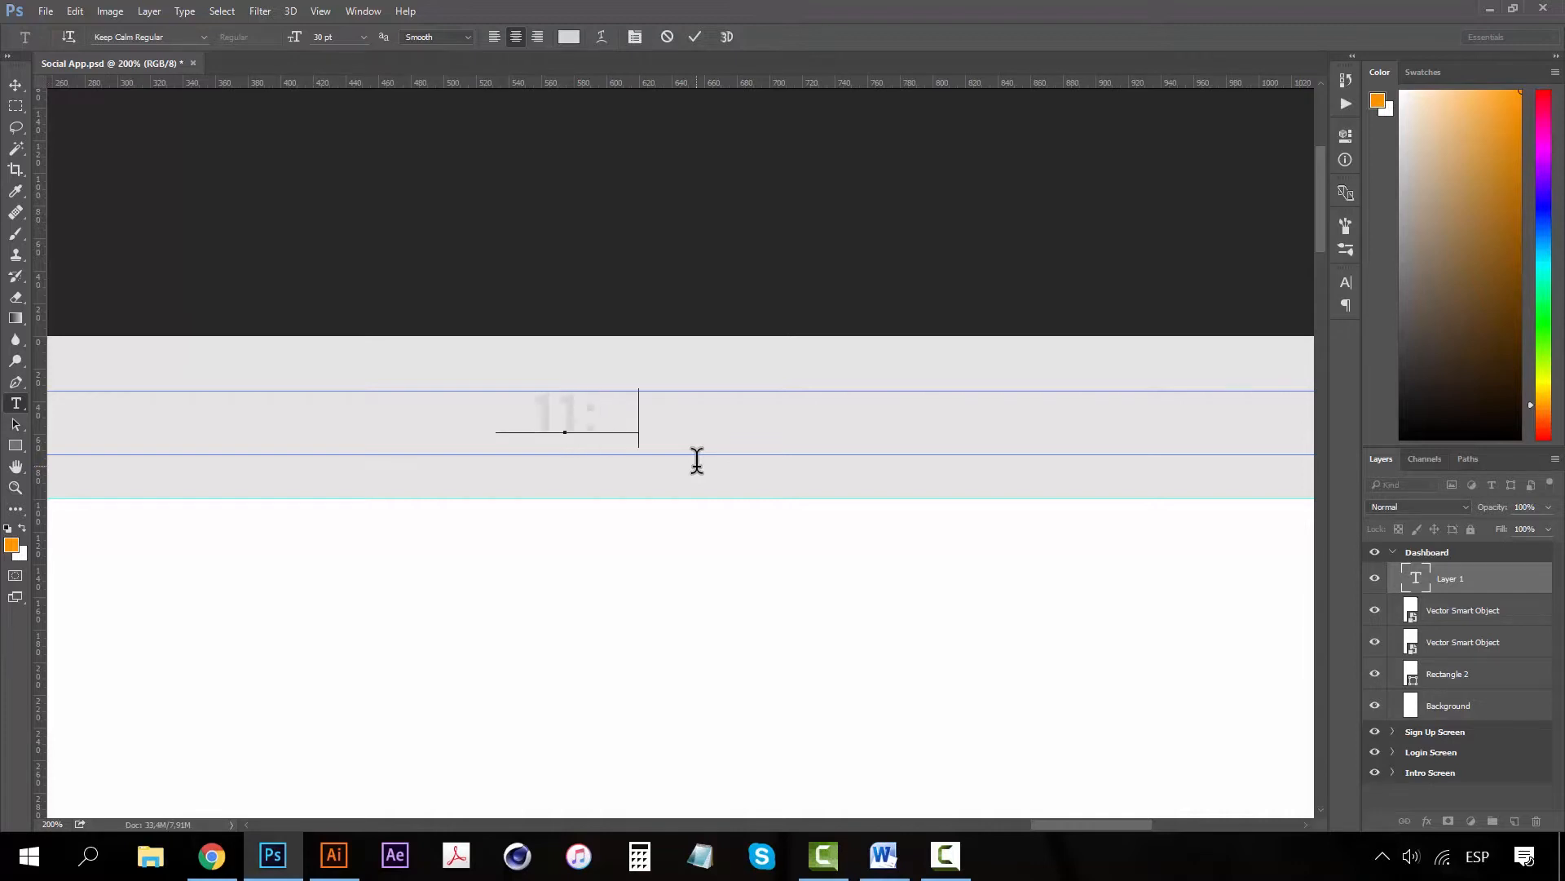
type("11:ppm")
left_click(11, 84)
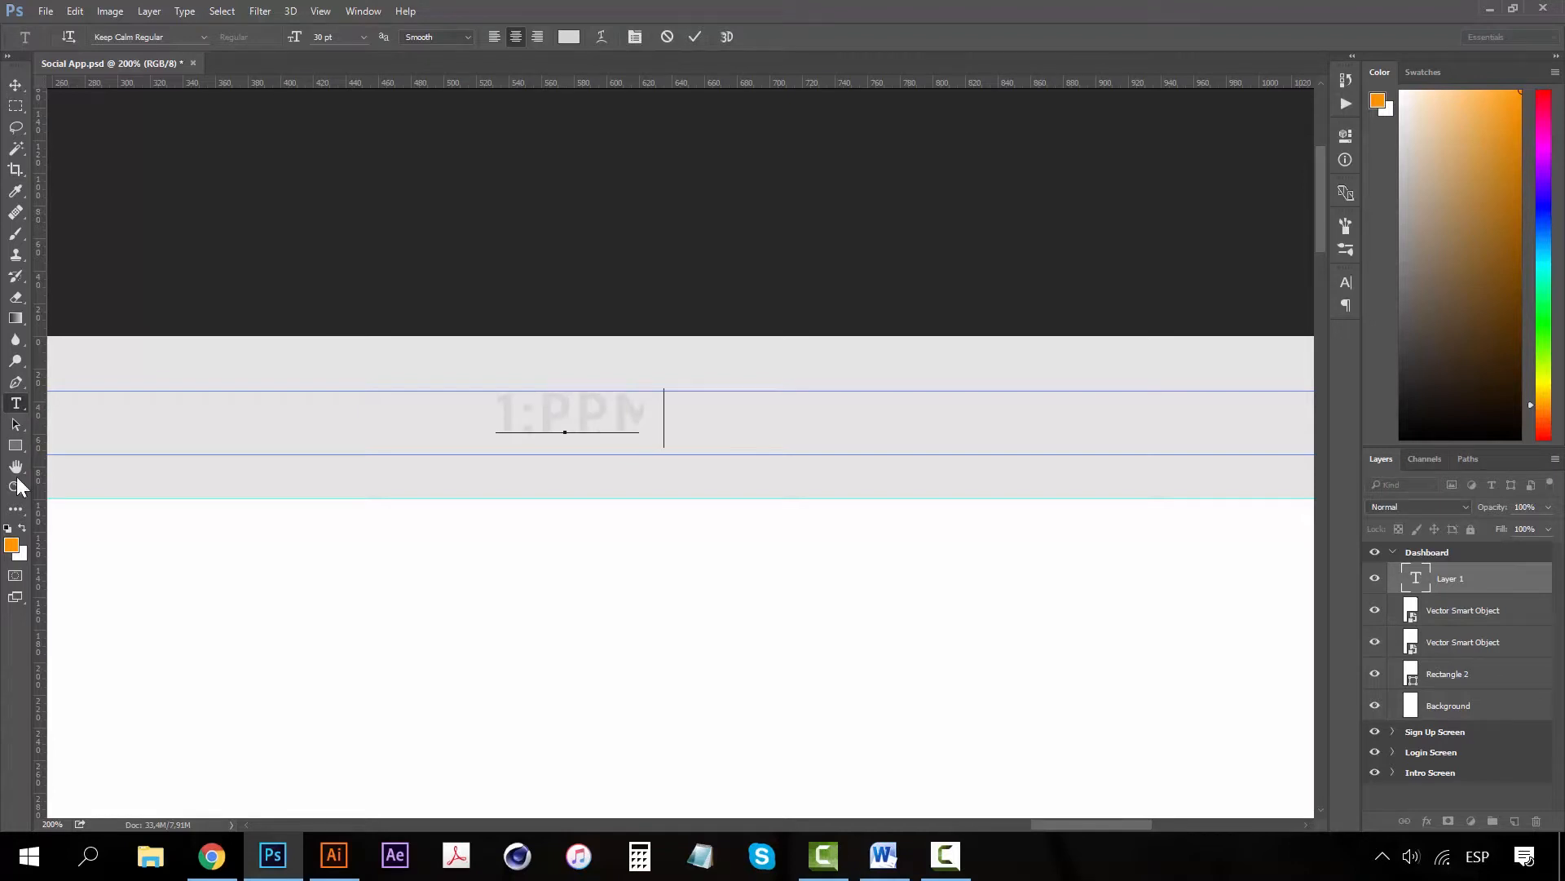
left_click(11, 544)
type("000000")
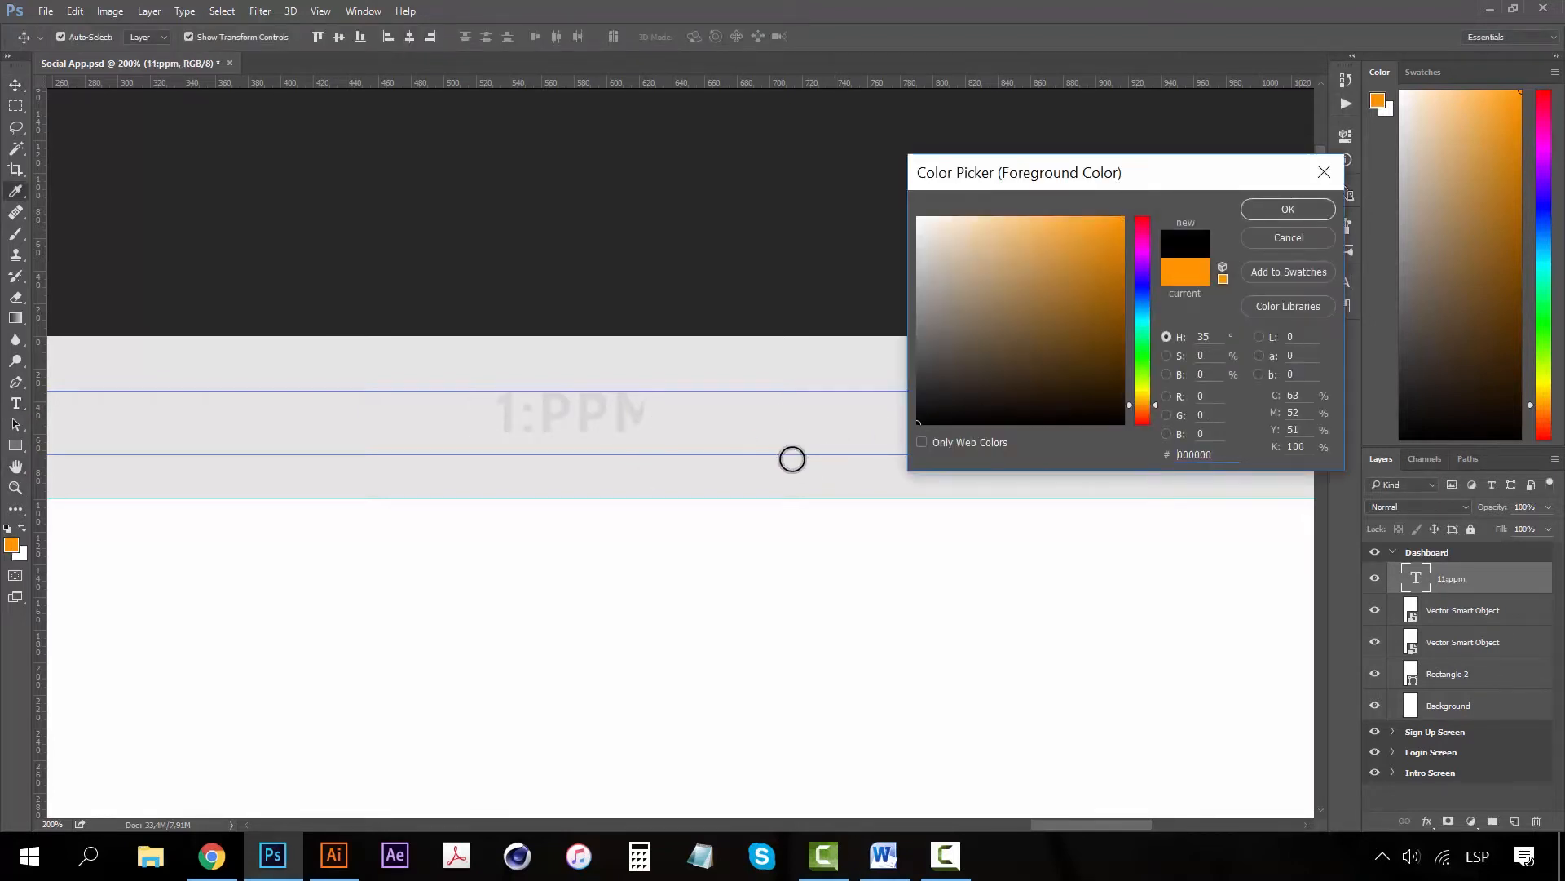
left_click(1300, 207)
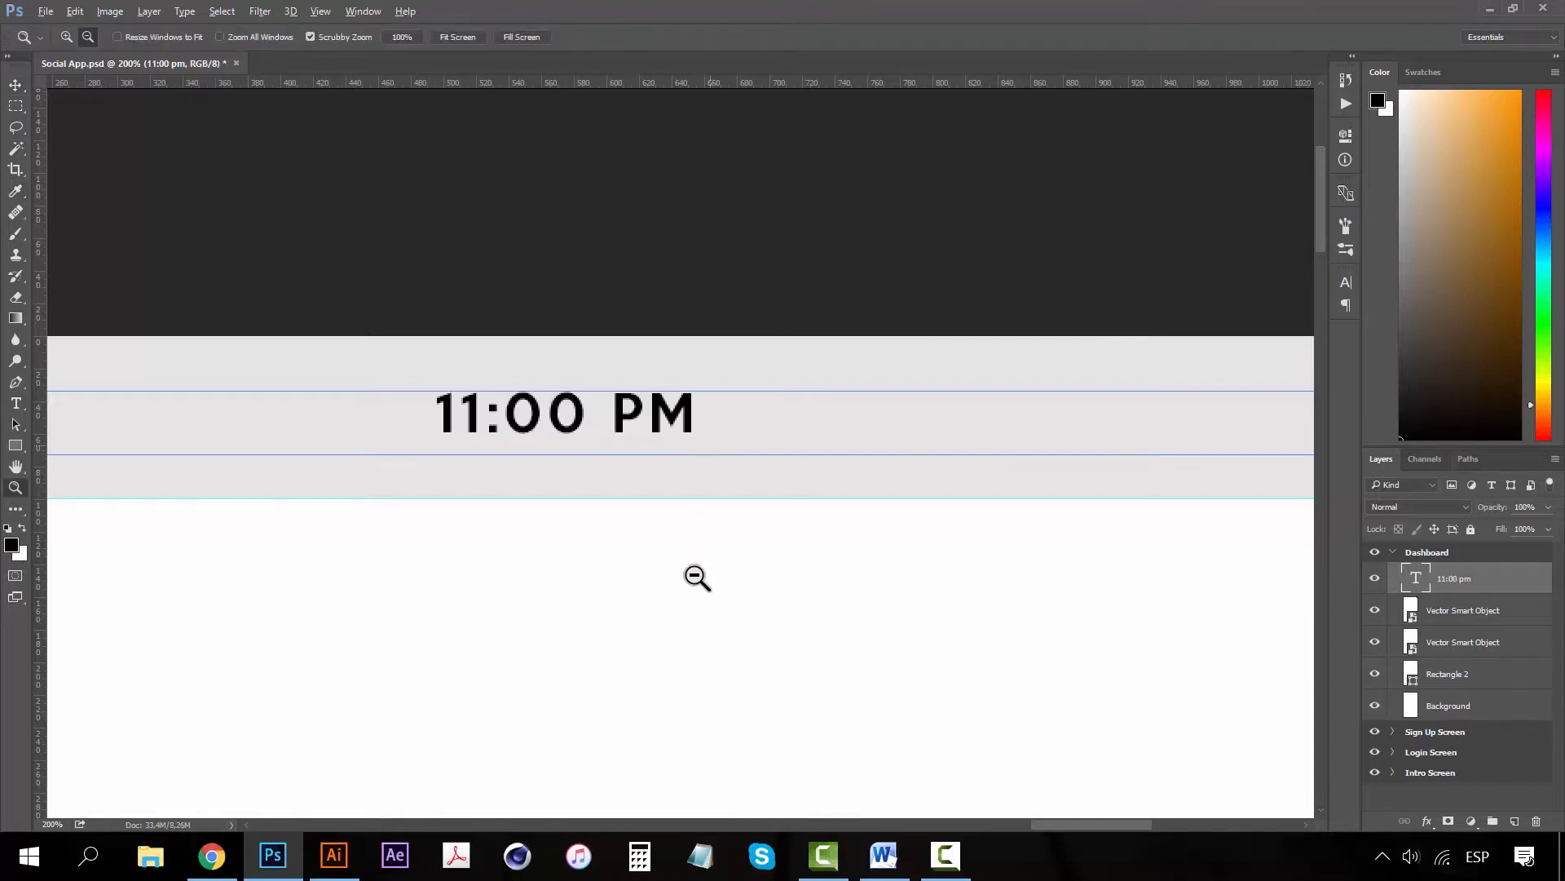
- Nudge the time text down until it sits level with the Wi-Fi and battery icons, then deselect it
left_click(695, 577, "alt")
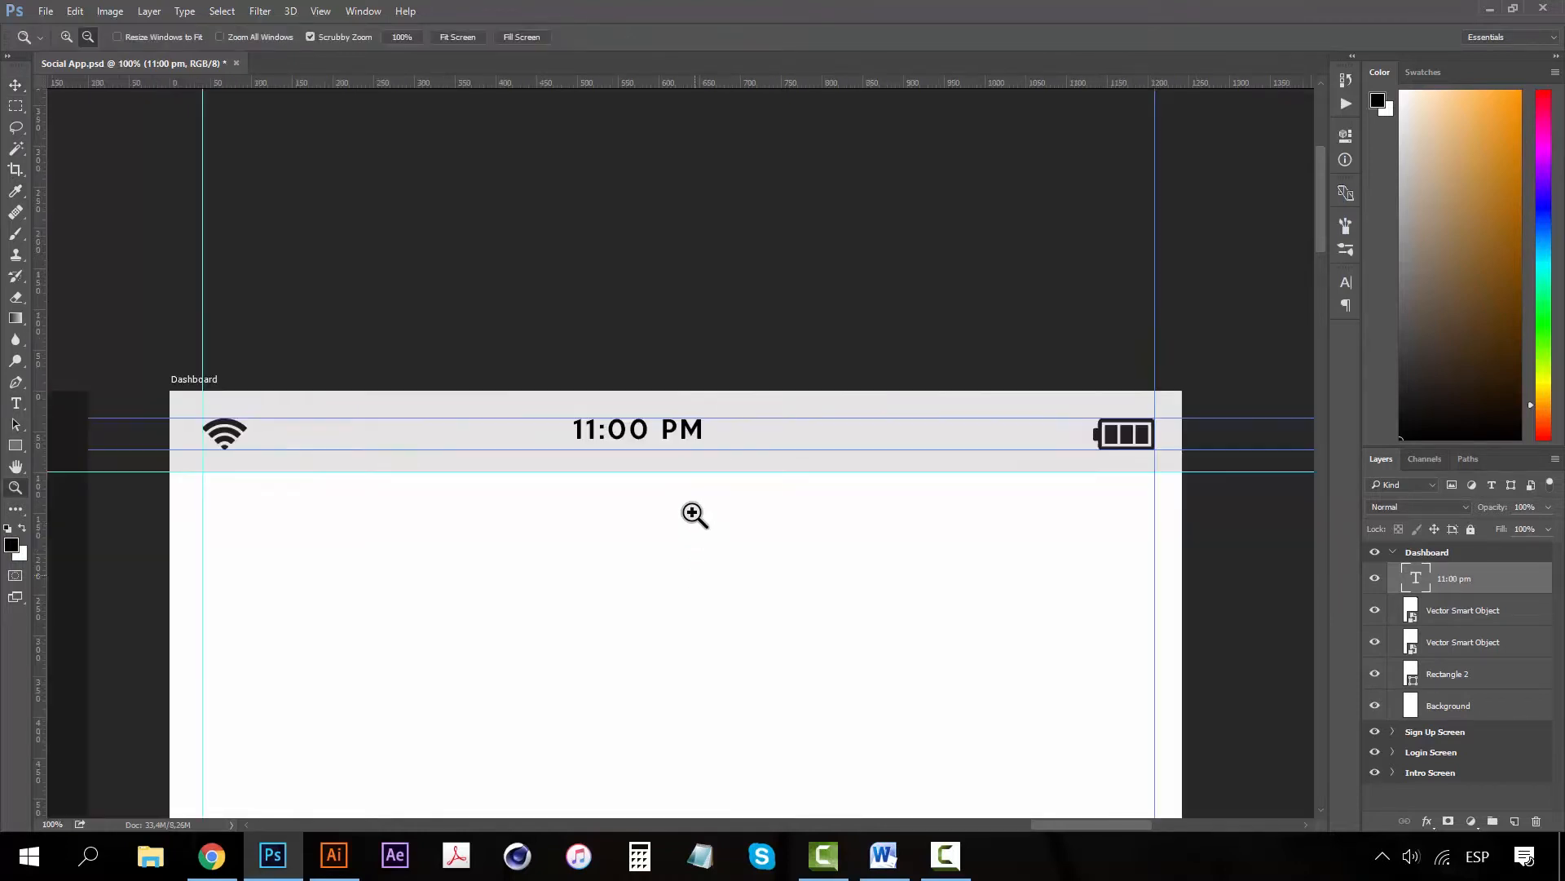
key("v")
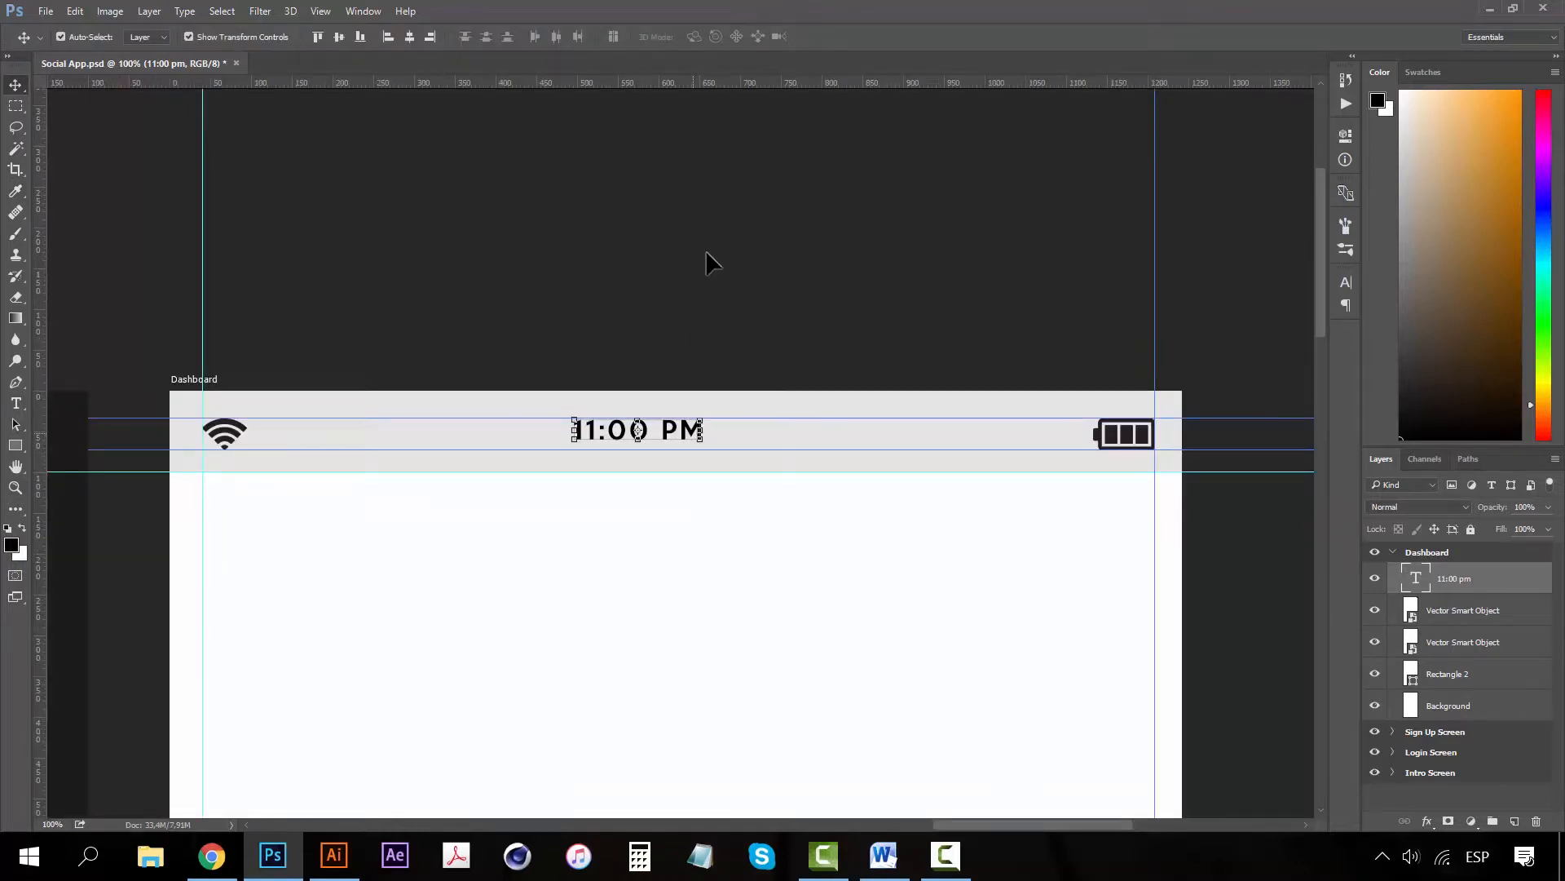
key("Down")
key("Down")
key("Down")
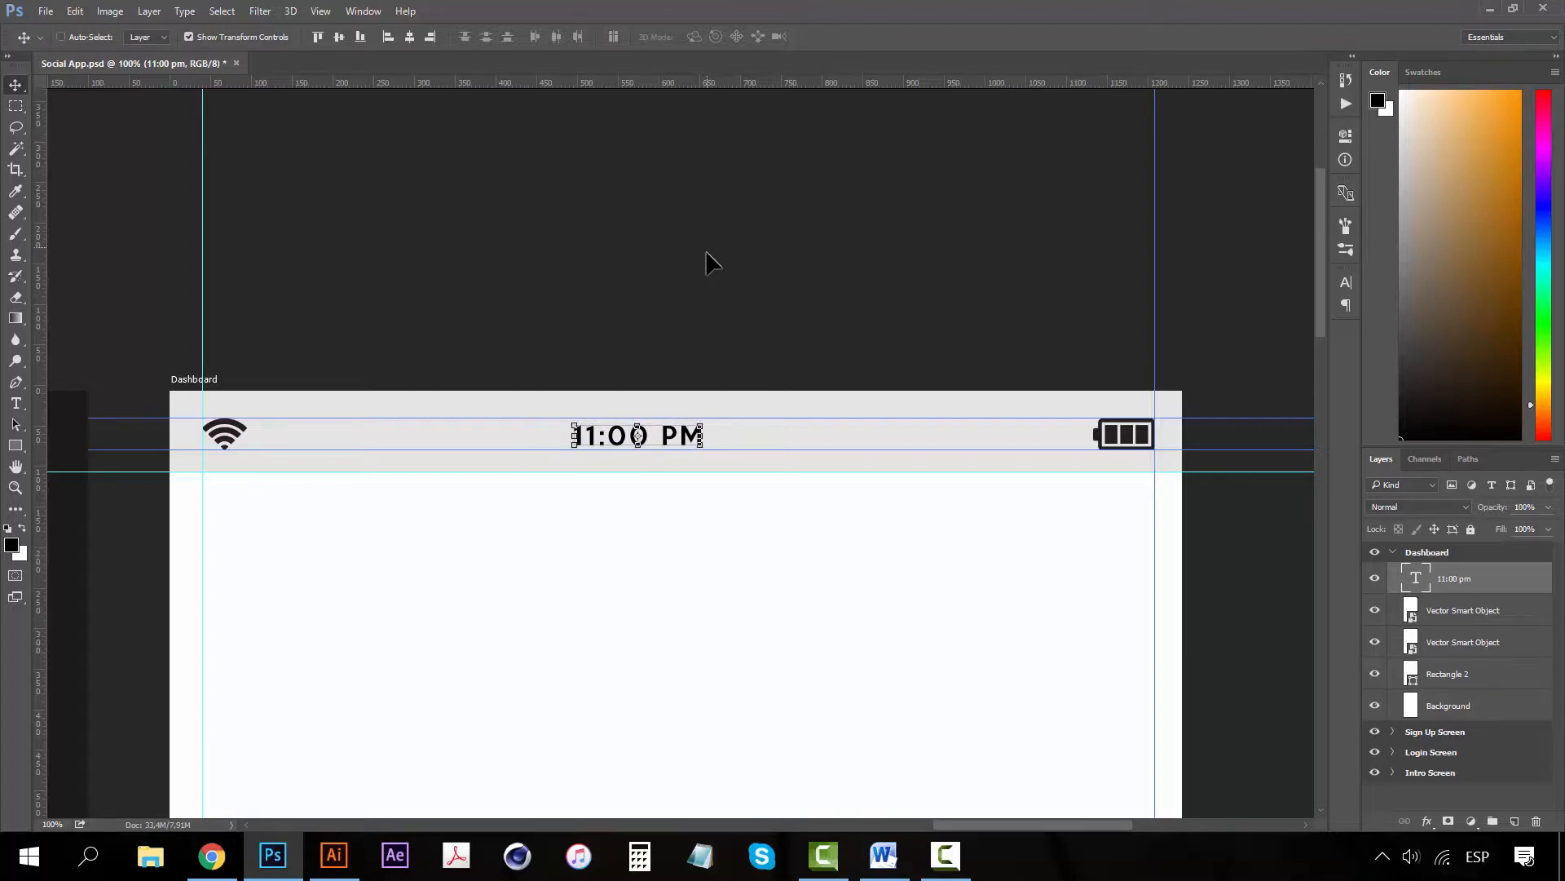
key("ctrl+0")
left_click(1036, 193, "ctrl")
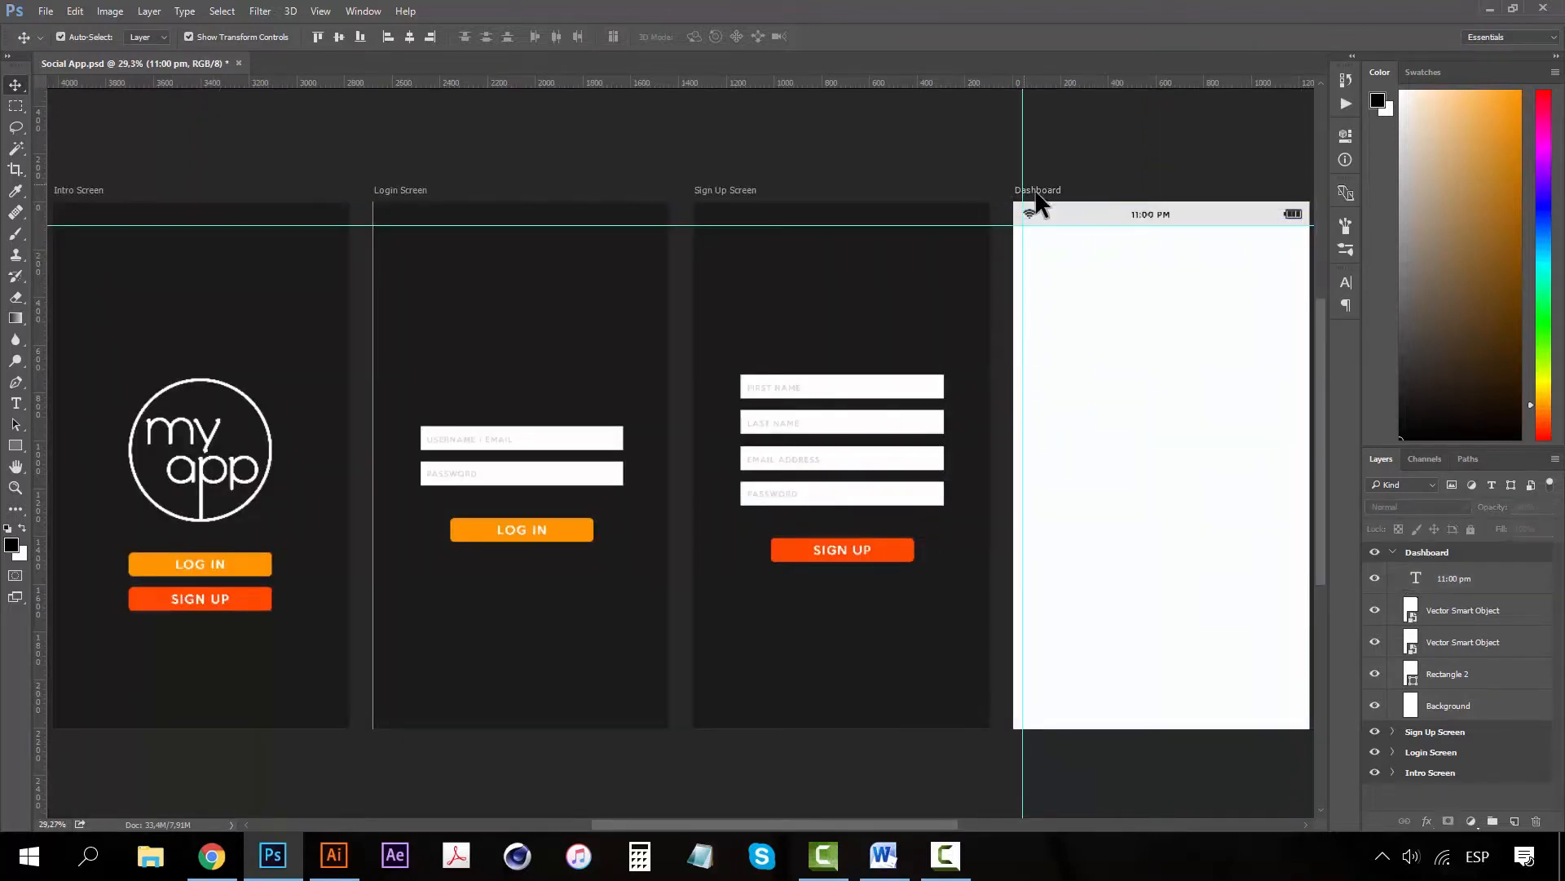
- Group the time text, both icon layers and the header rectangle, and name the group "Navigation Bar"
left_click_drag(937, 279, 615, 254)
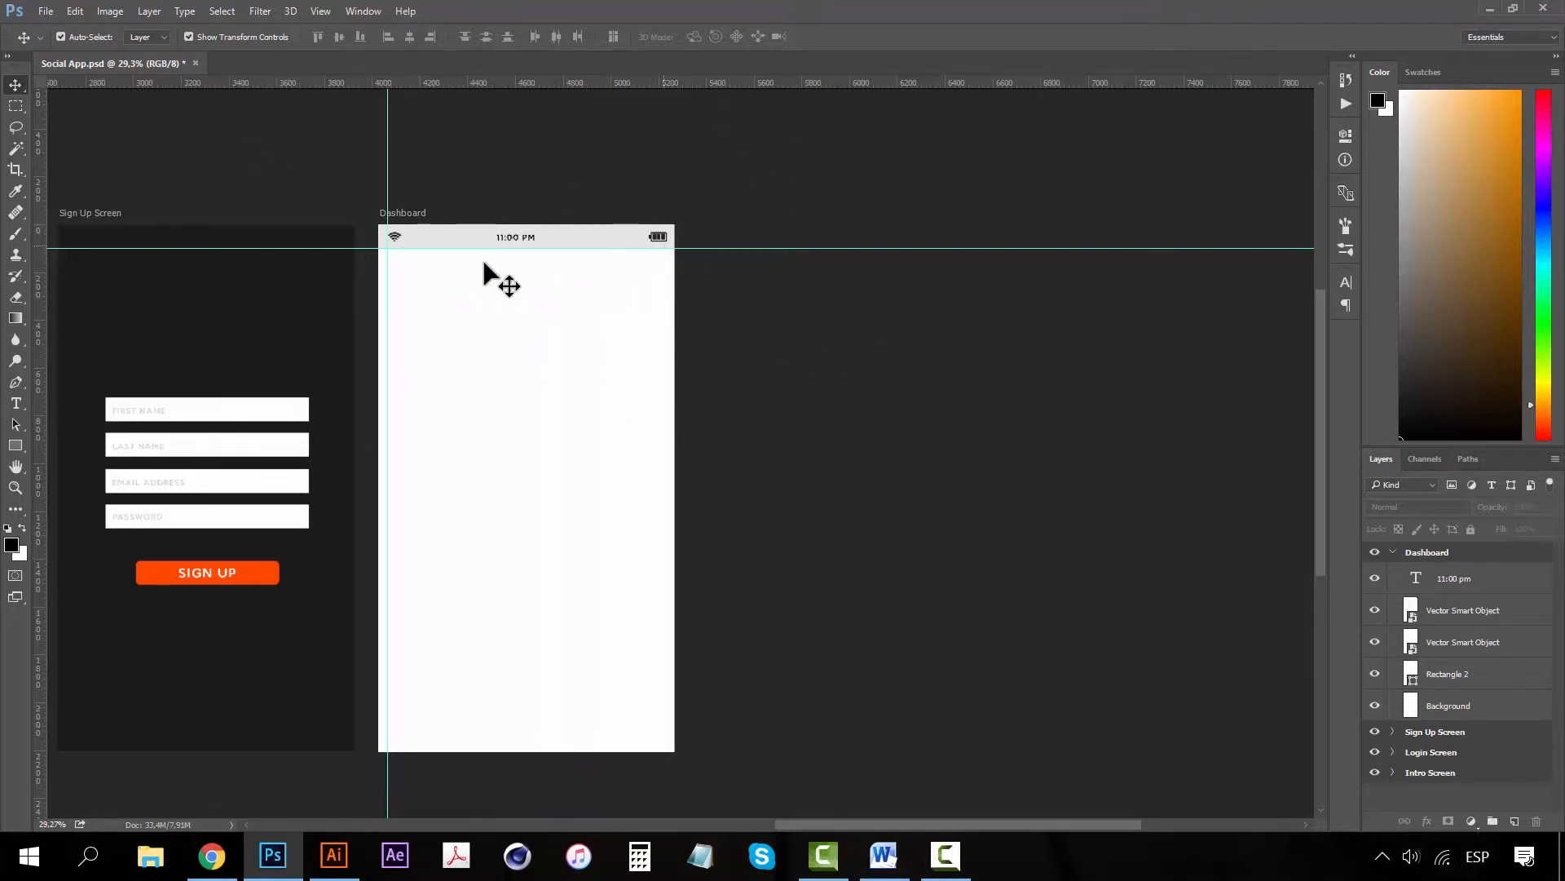
left_click_drag(653, 457, 688, 451)
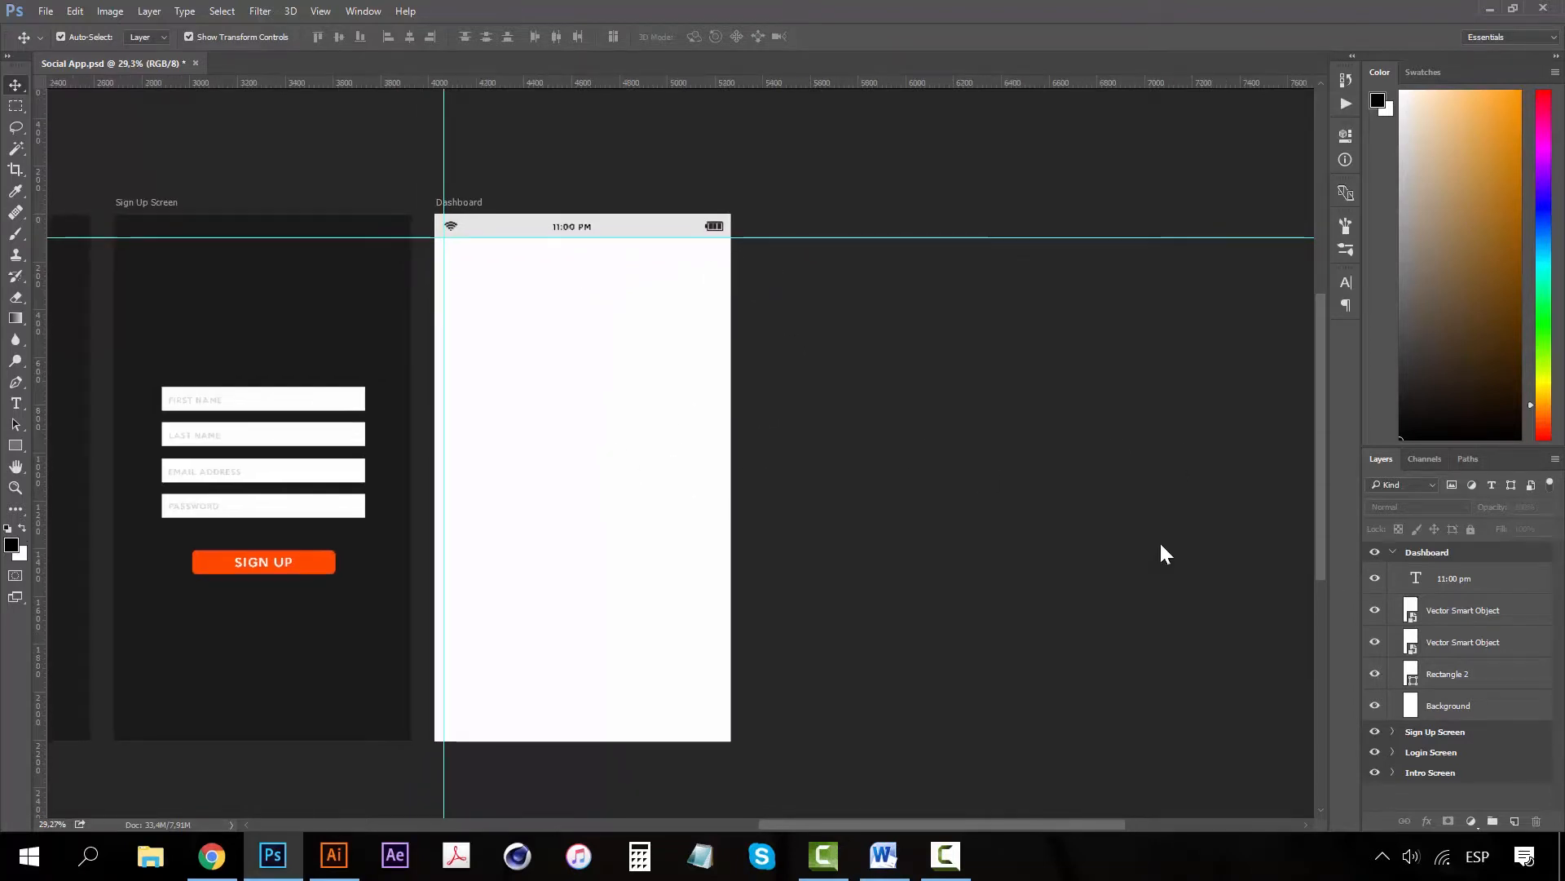
left_click(1468, 579)
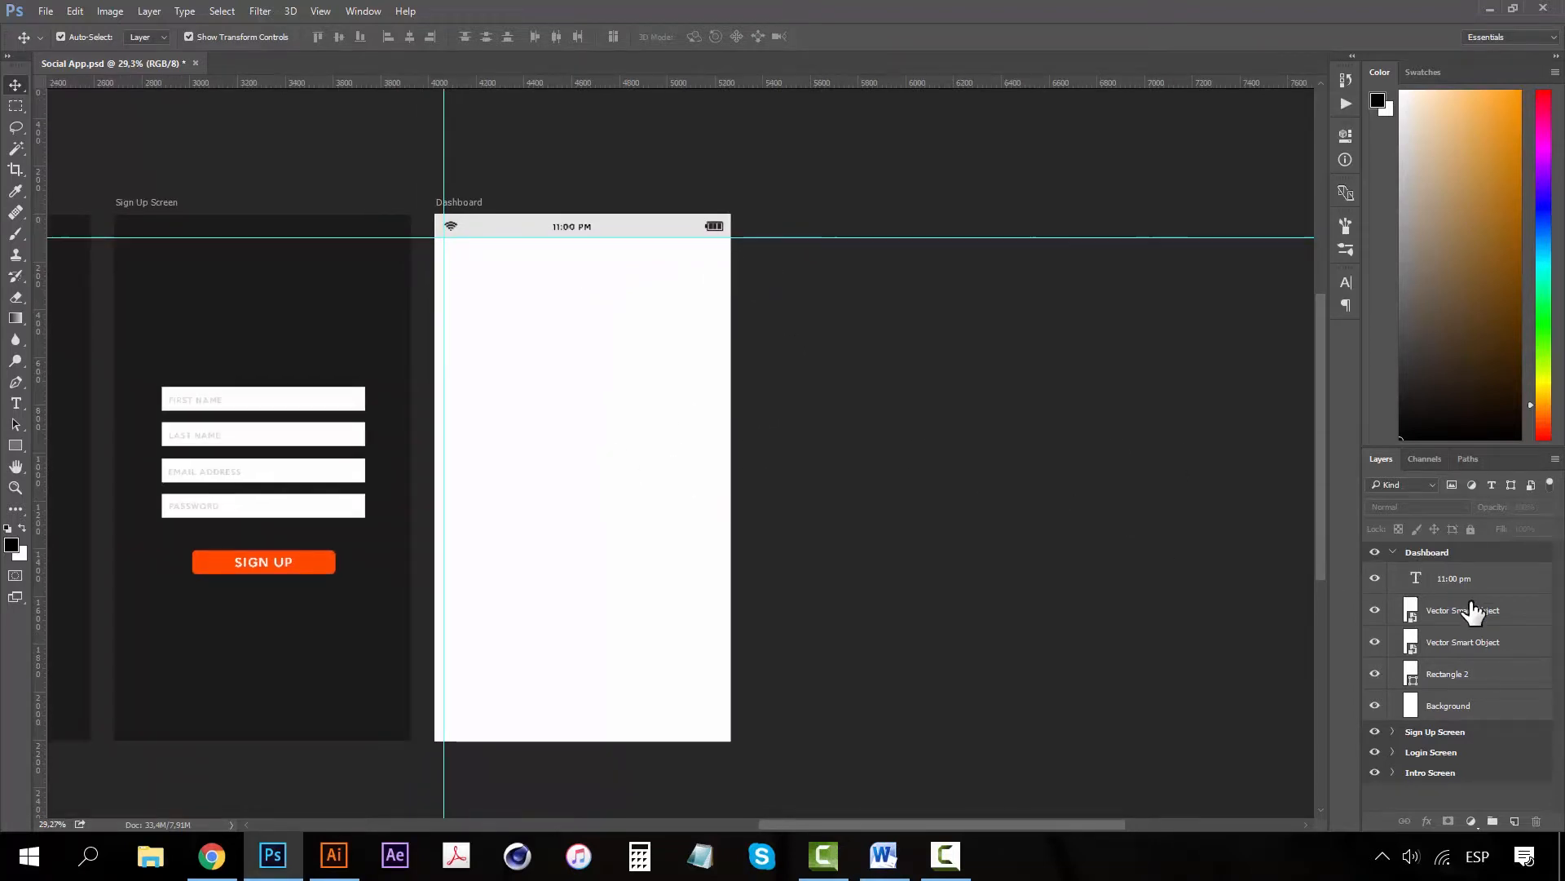
left_click(1465, 677, "shift")
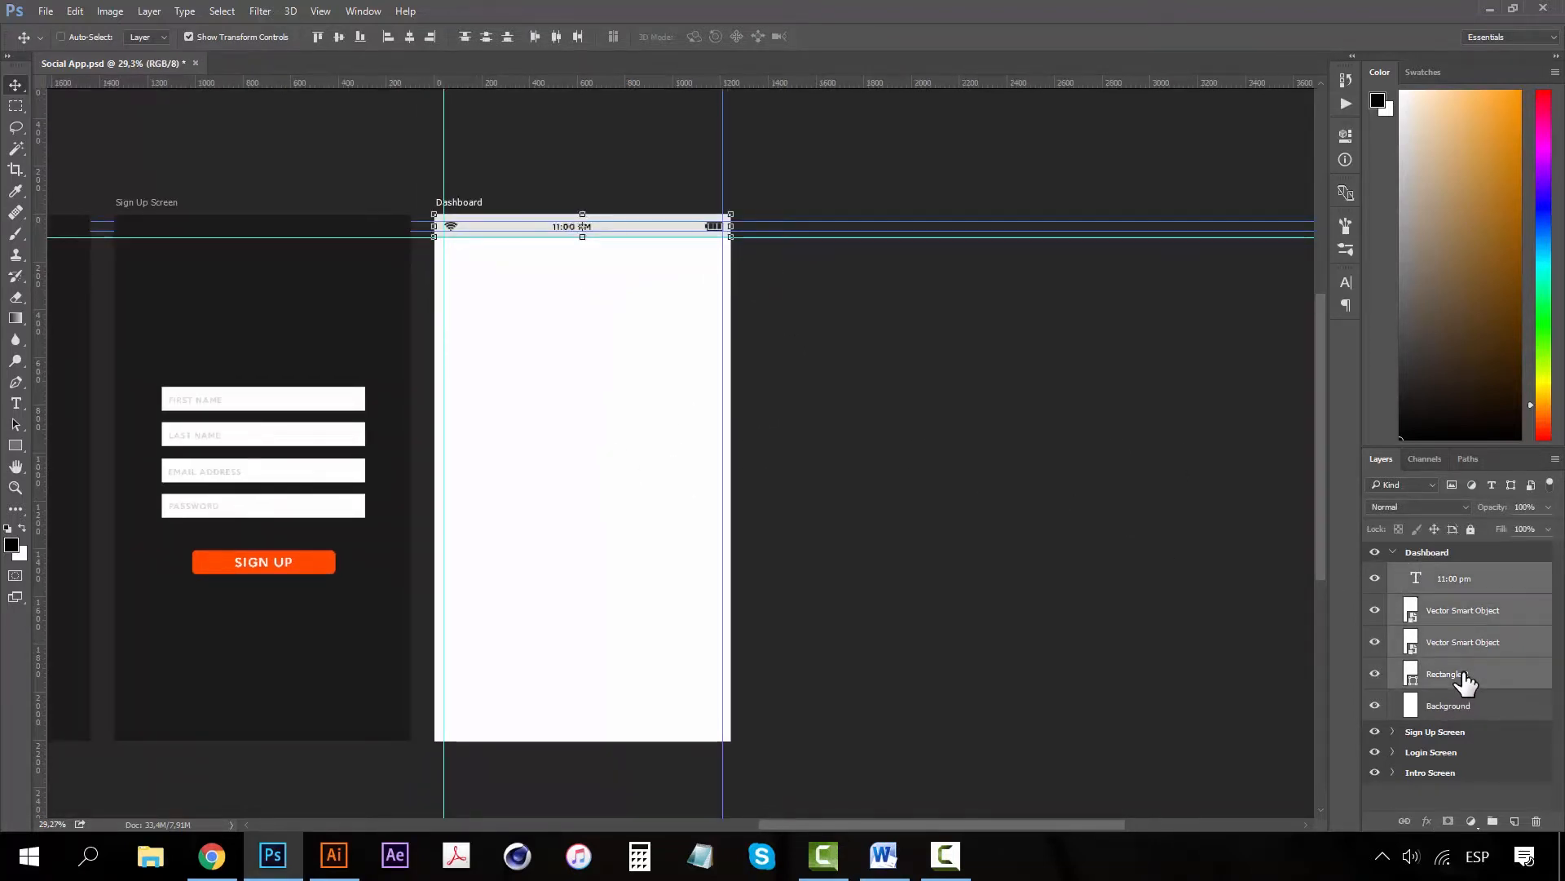
key("ctrl")
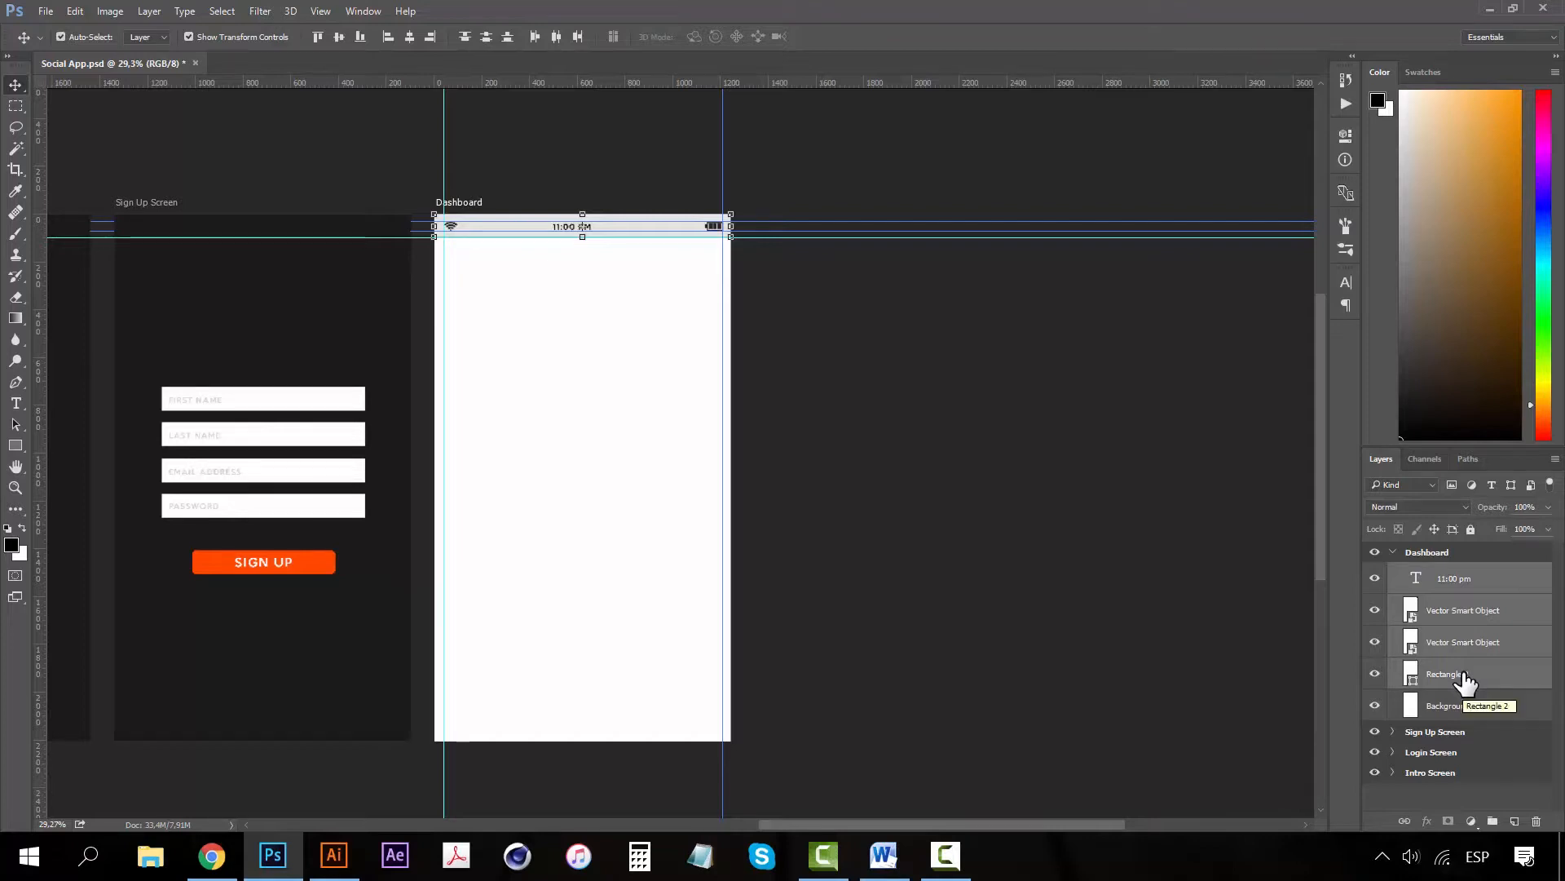
key("ctrl+g")
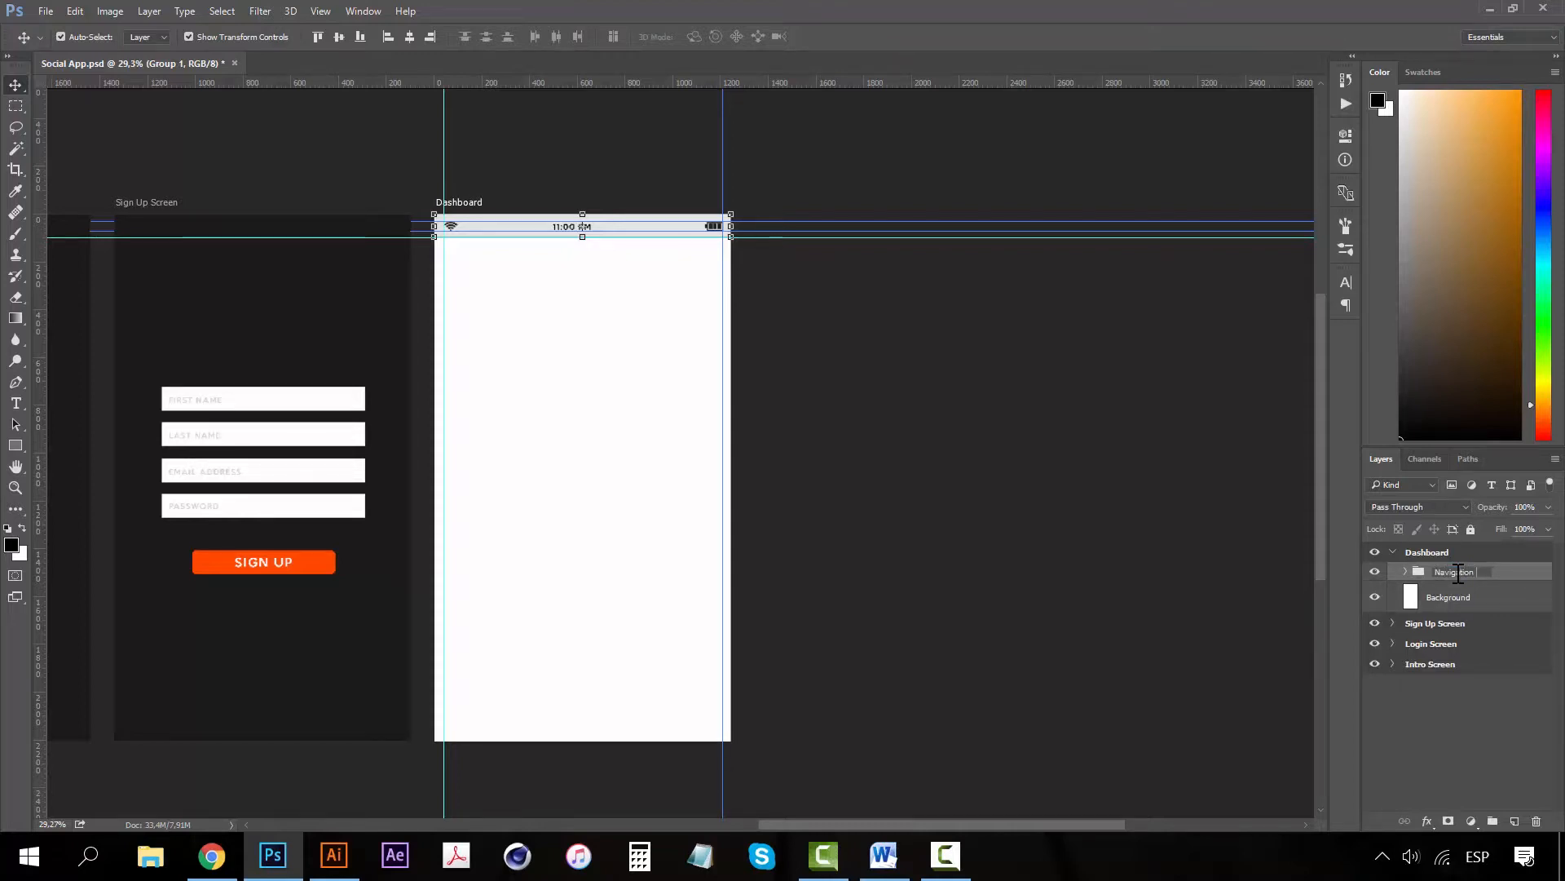
key("Return")
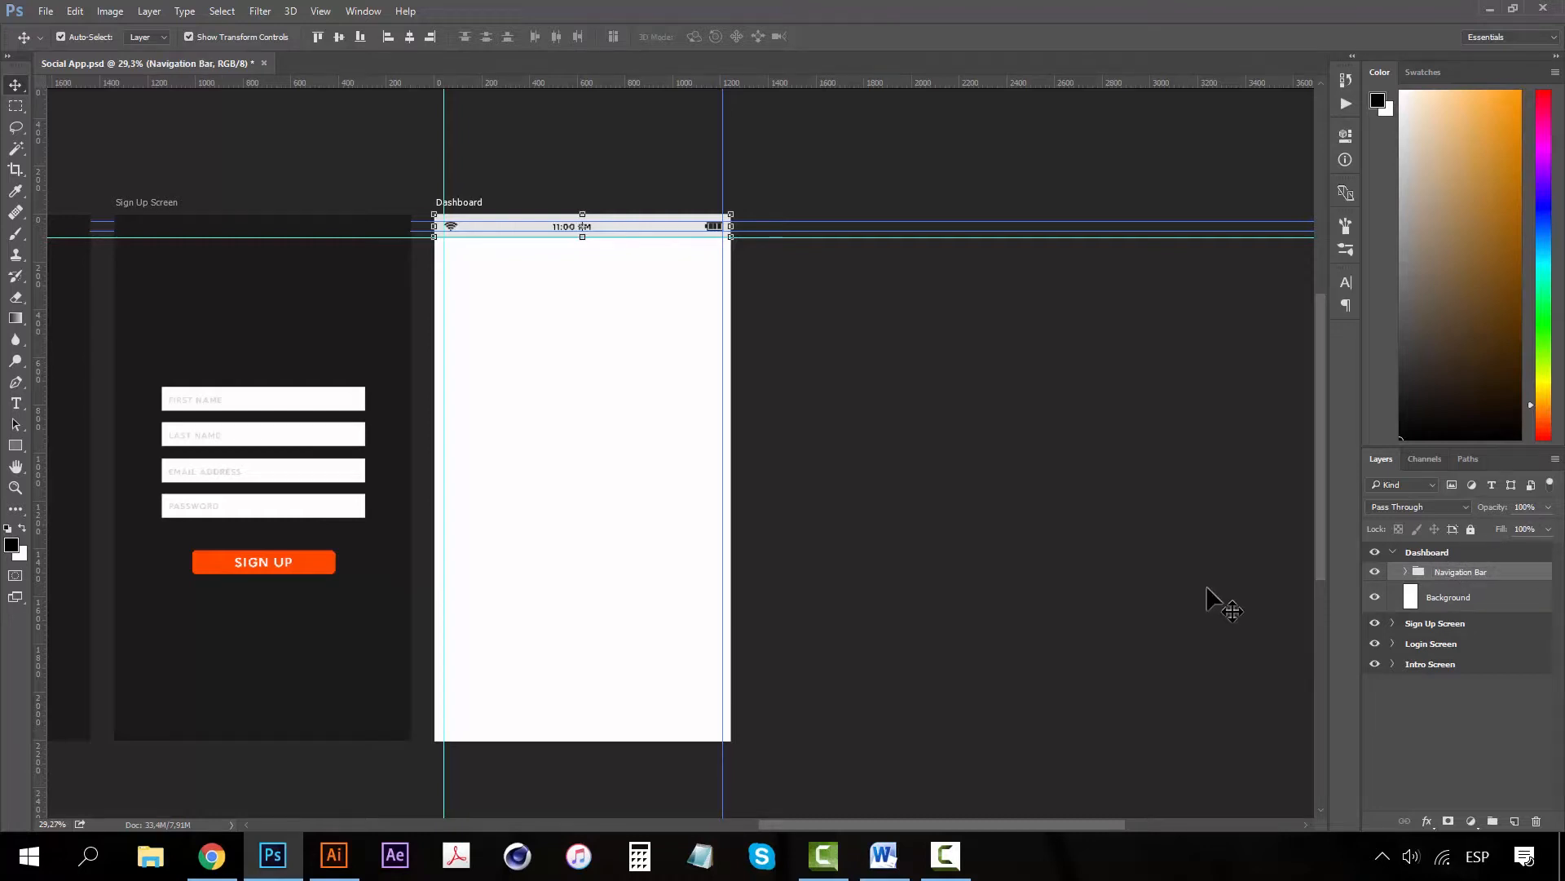
- Select the Dashboard's Background layer and place a horizontal guide about 130 px above the artboard's lower edge
left_click_drag(688, 408, 729, 412)
left_click_drag(822, 459, 848, 430)
left_click(849, 430)
key("z")
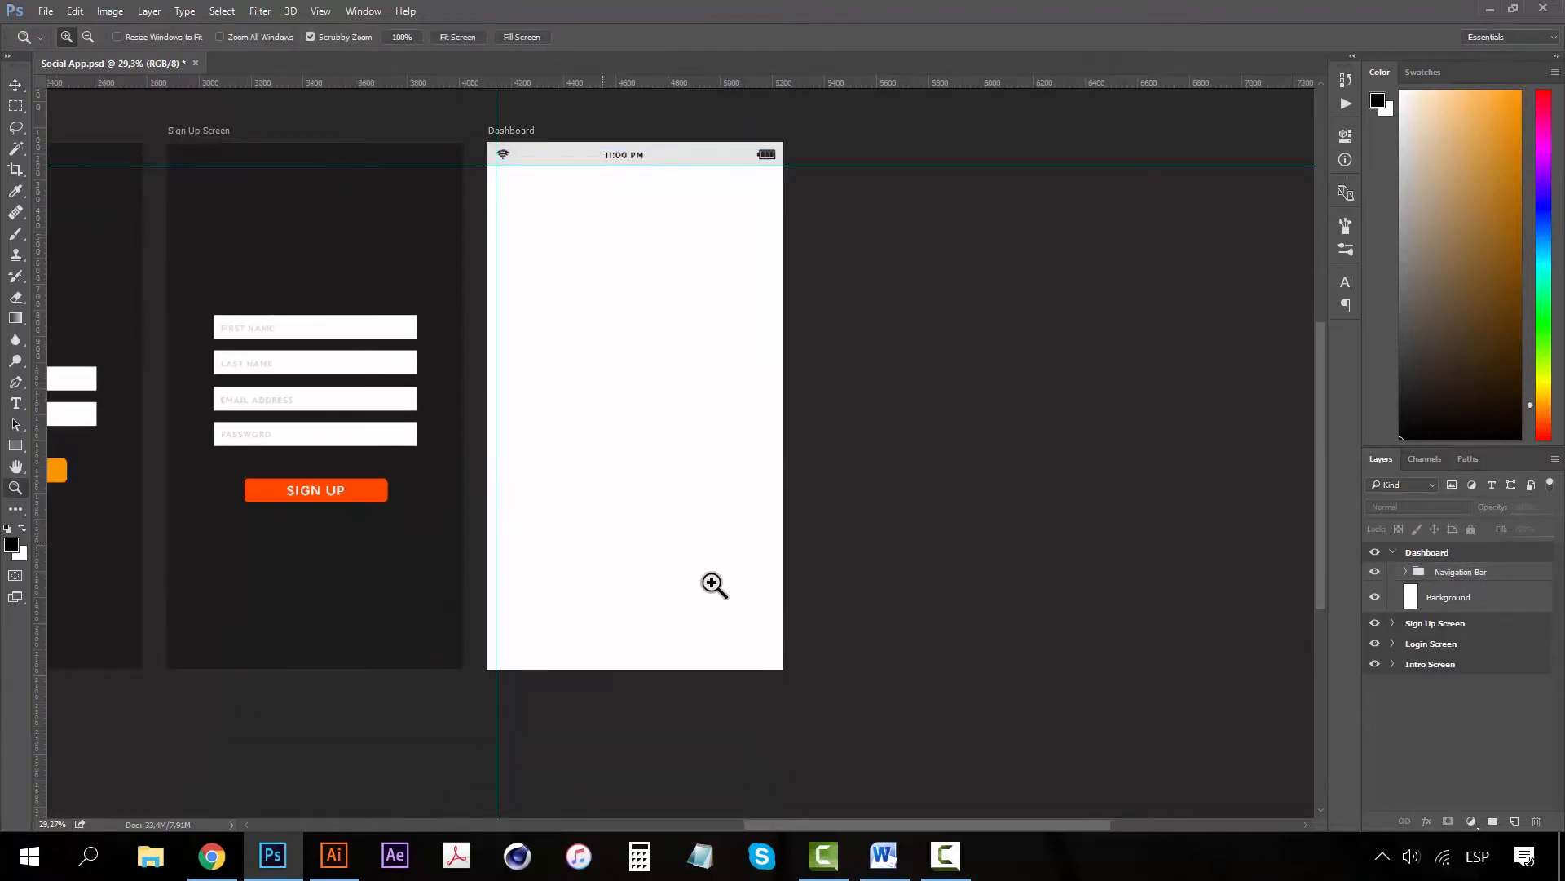
left_click(714, 583)
left_click_drag(683, 607, 685, 553)
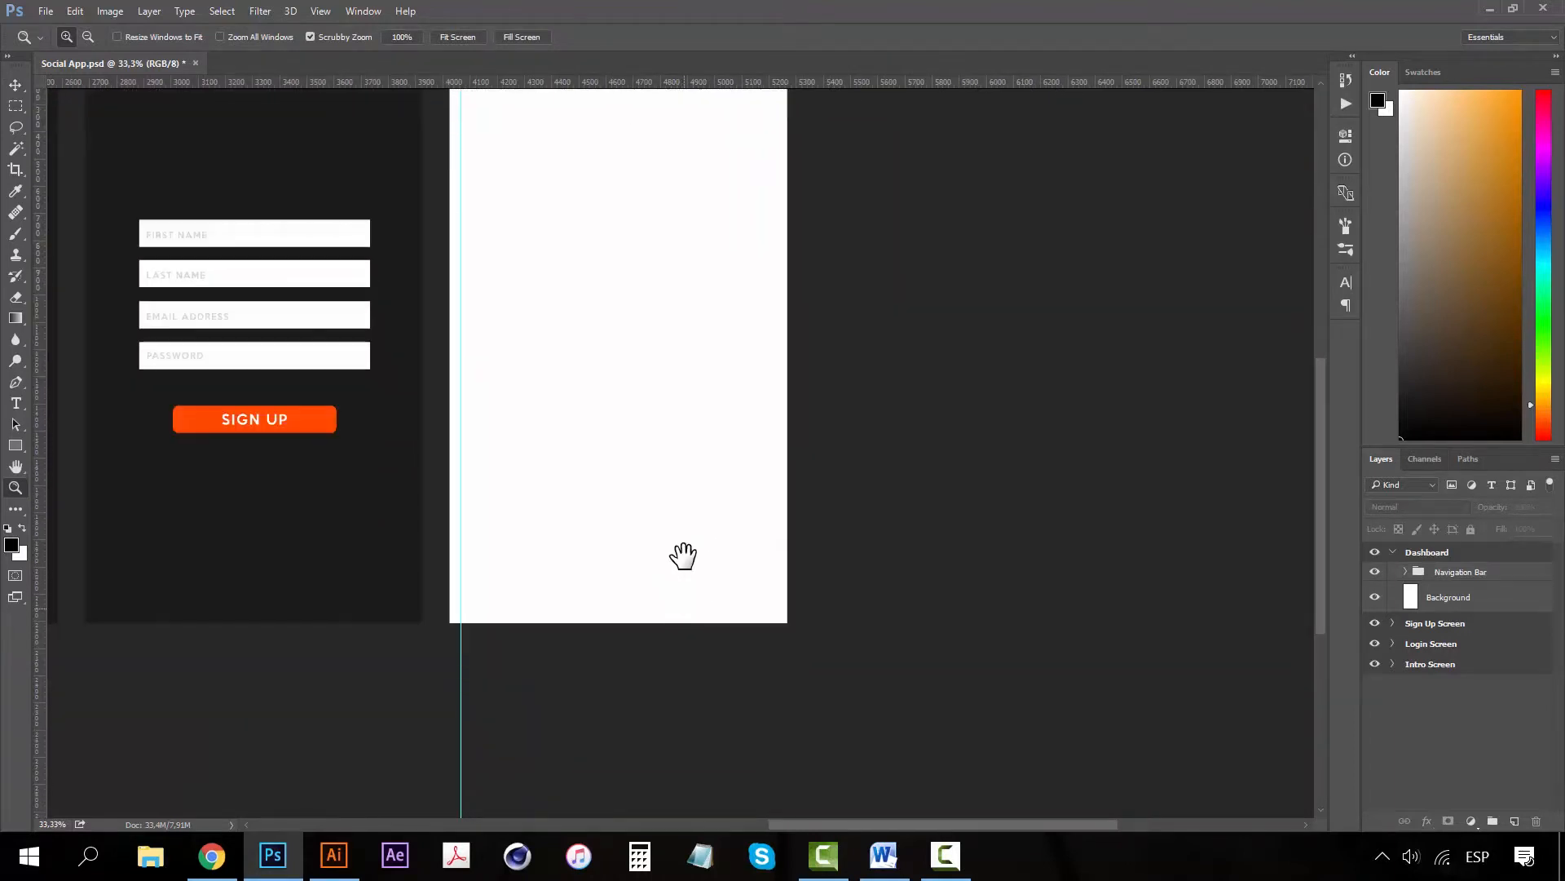
left_click(611, 451)
key("v")
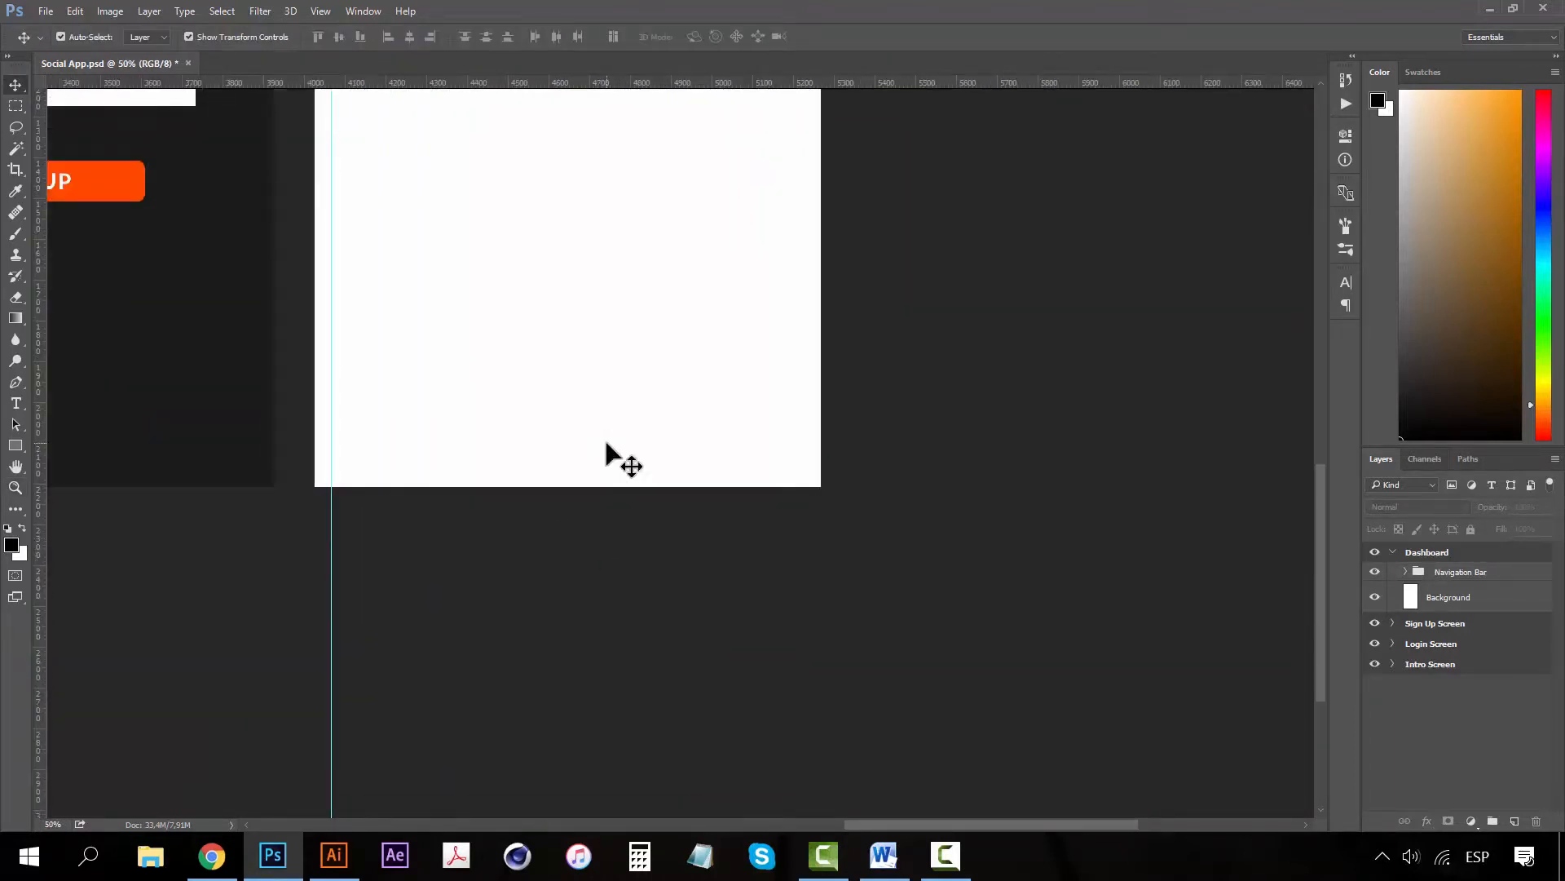
left_click(605, 443)
key("z")
left_click(530, 418)
left_click_drag(374, 272, 607, 437)
key("ctrl+minus")
key("ctrl+minus")
key("ctrl+minus")
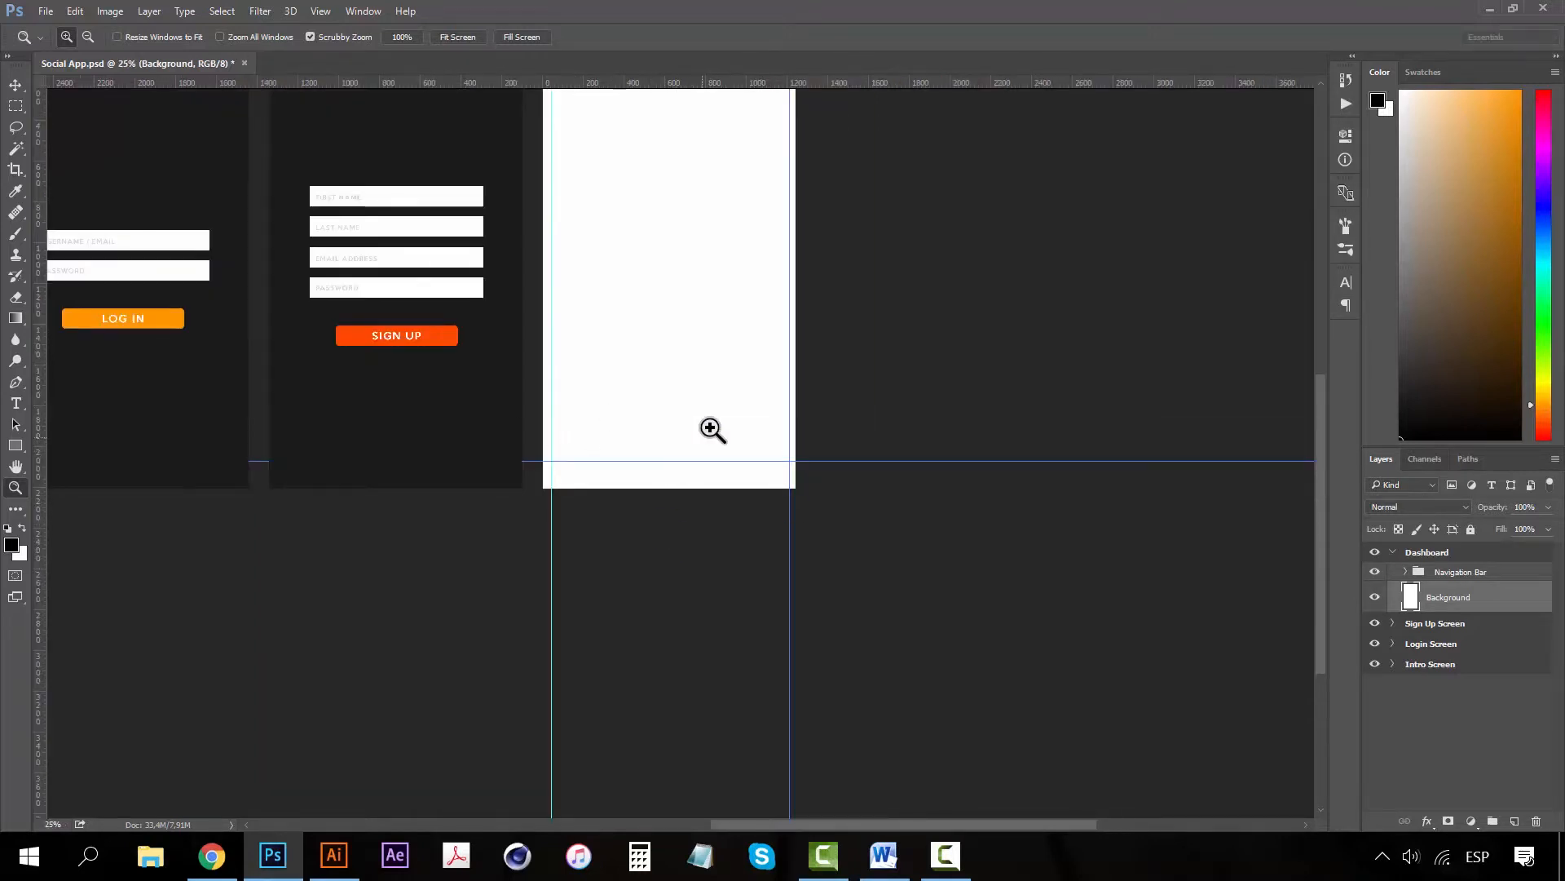
- Draw a rectangle about 1254 by 130 px across the Dashboard's bottom, from the horizontal guide down to the artboard edge
left_click(685, 468)
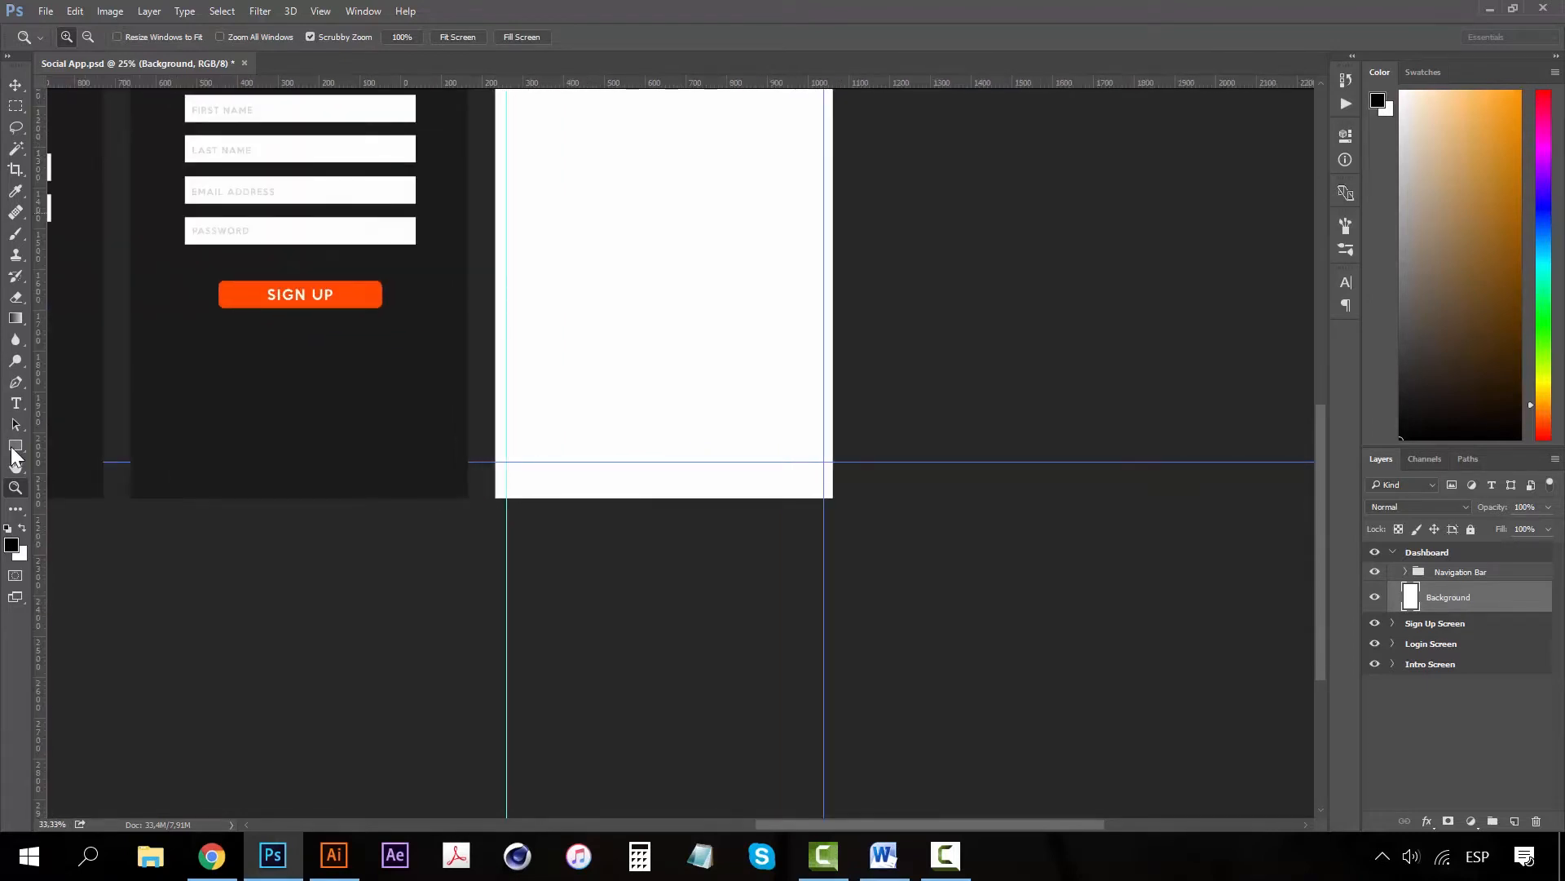
left_click(685, 468)
key("u")
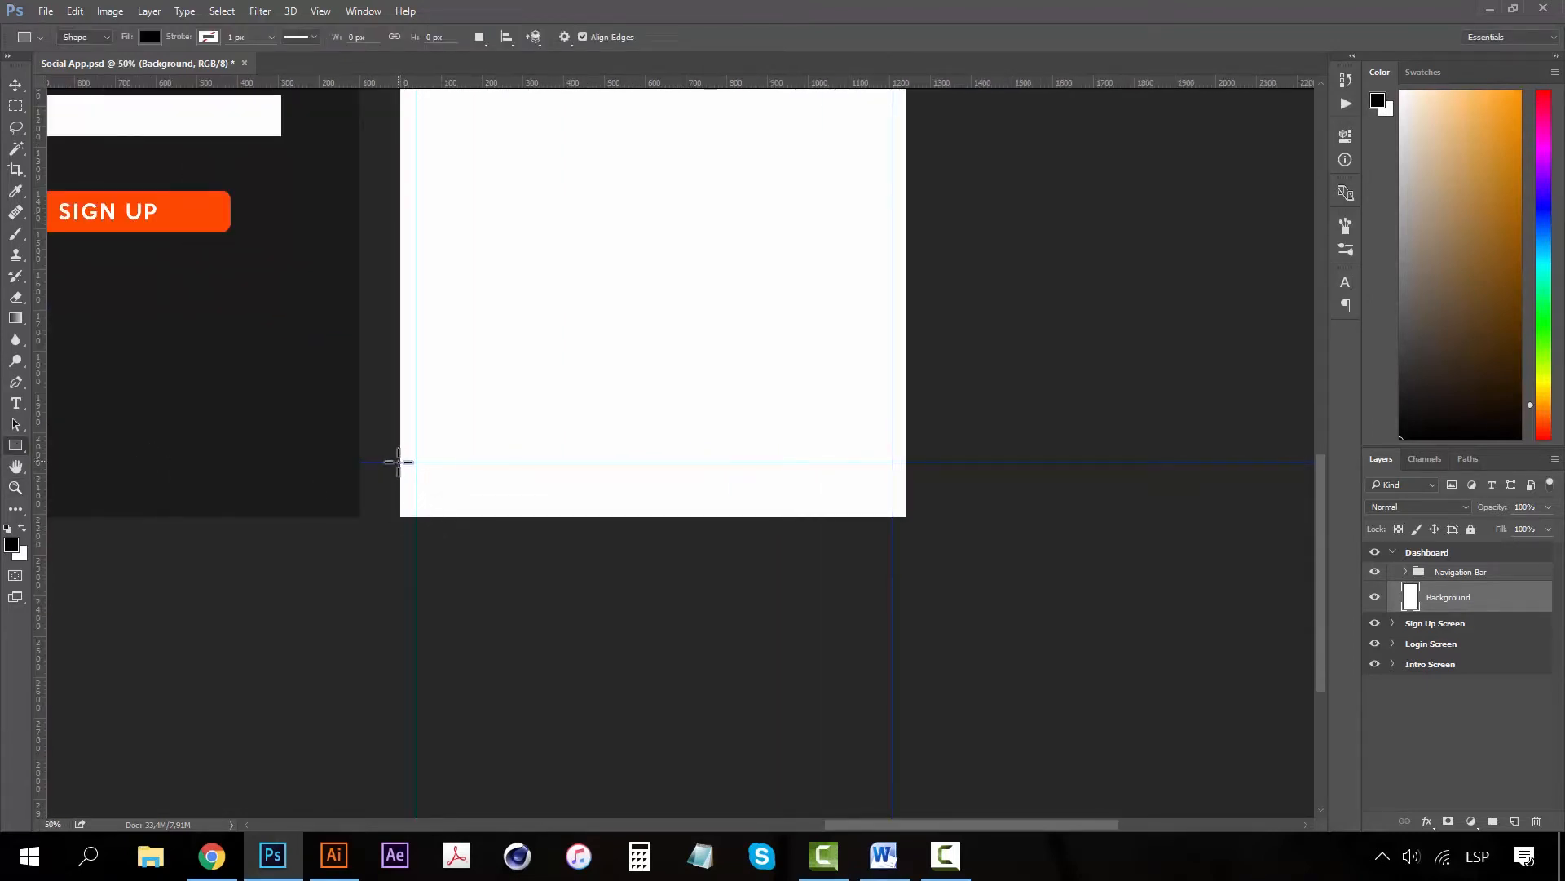
left_click_drag(399, 462, 909, 516)
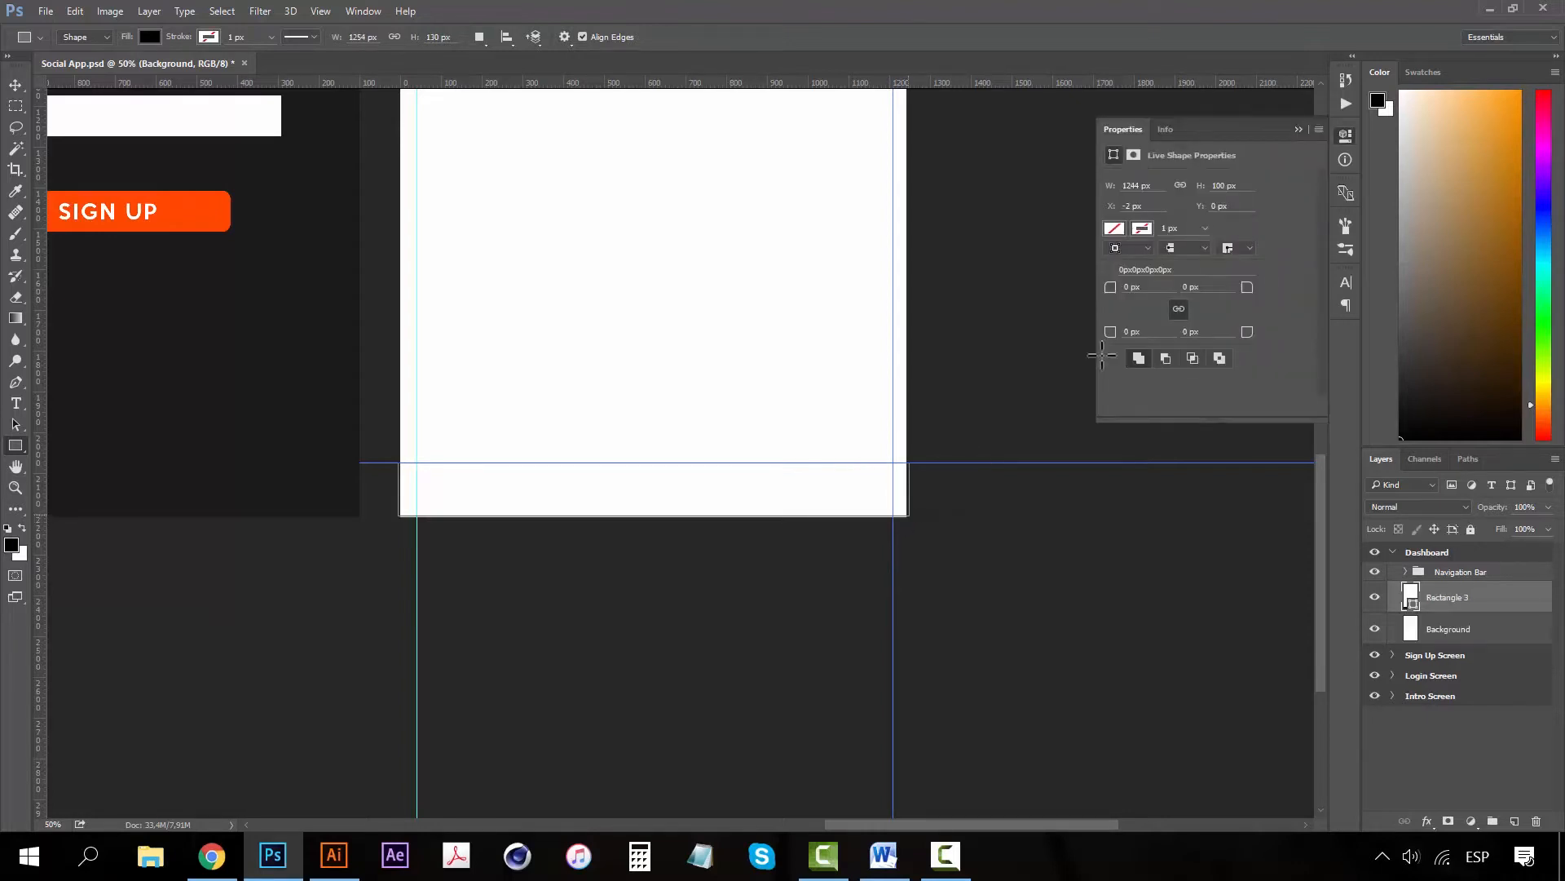
left_click(1302, 131)
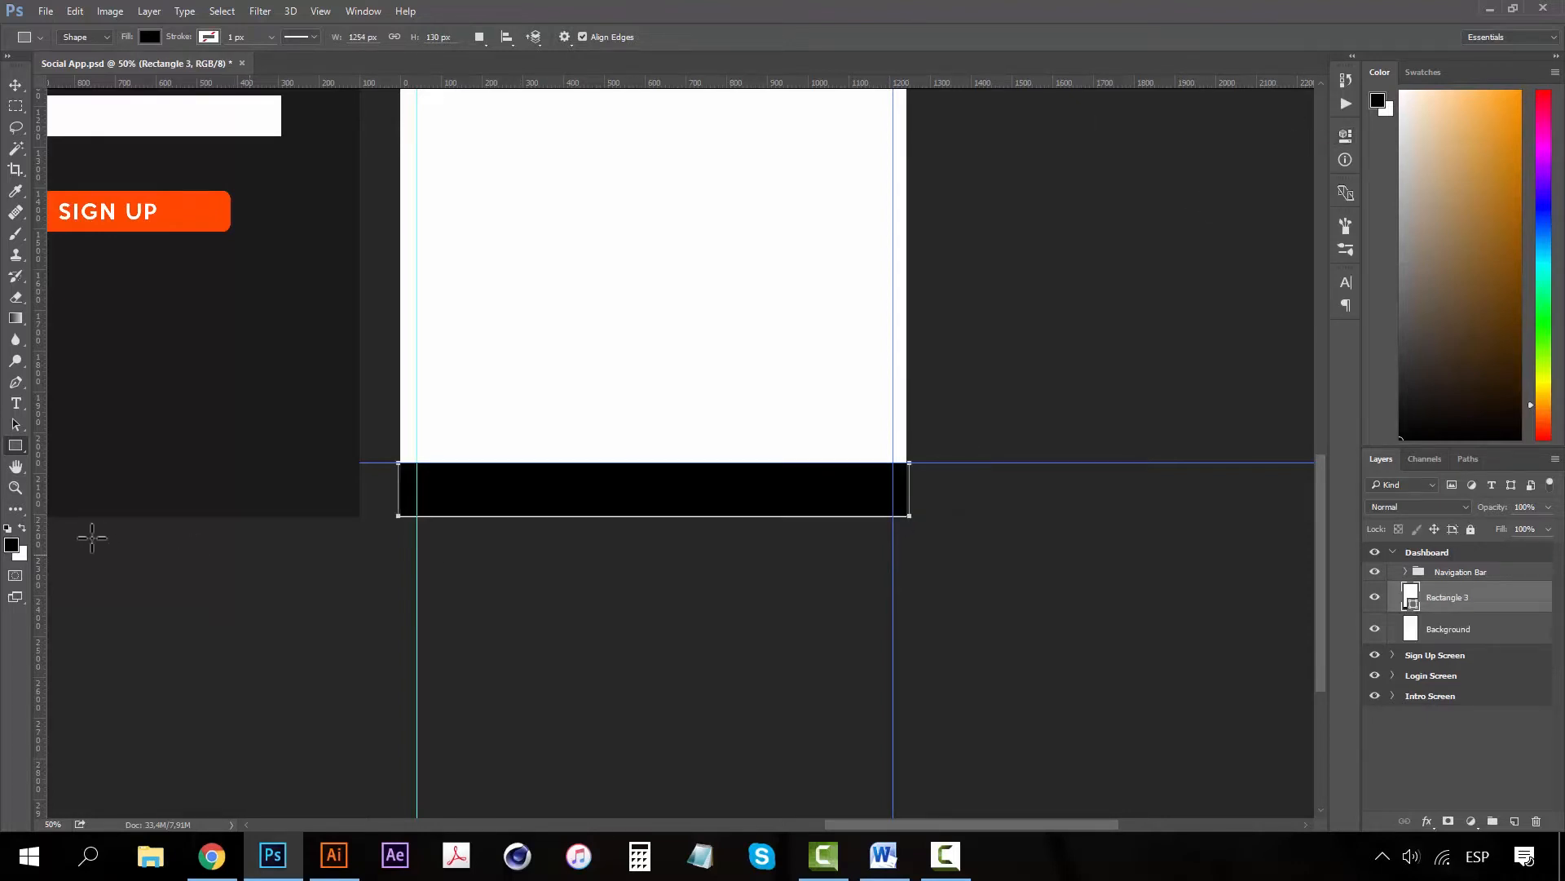
- Choose a light grey foreground colour for the Dashboard's bottom bar
left_click(13, 544)
left_click_drag(1030, 274, 838, 247)
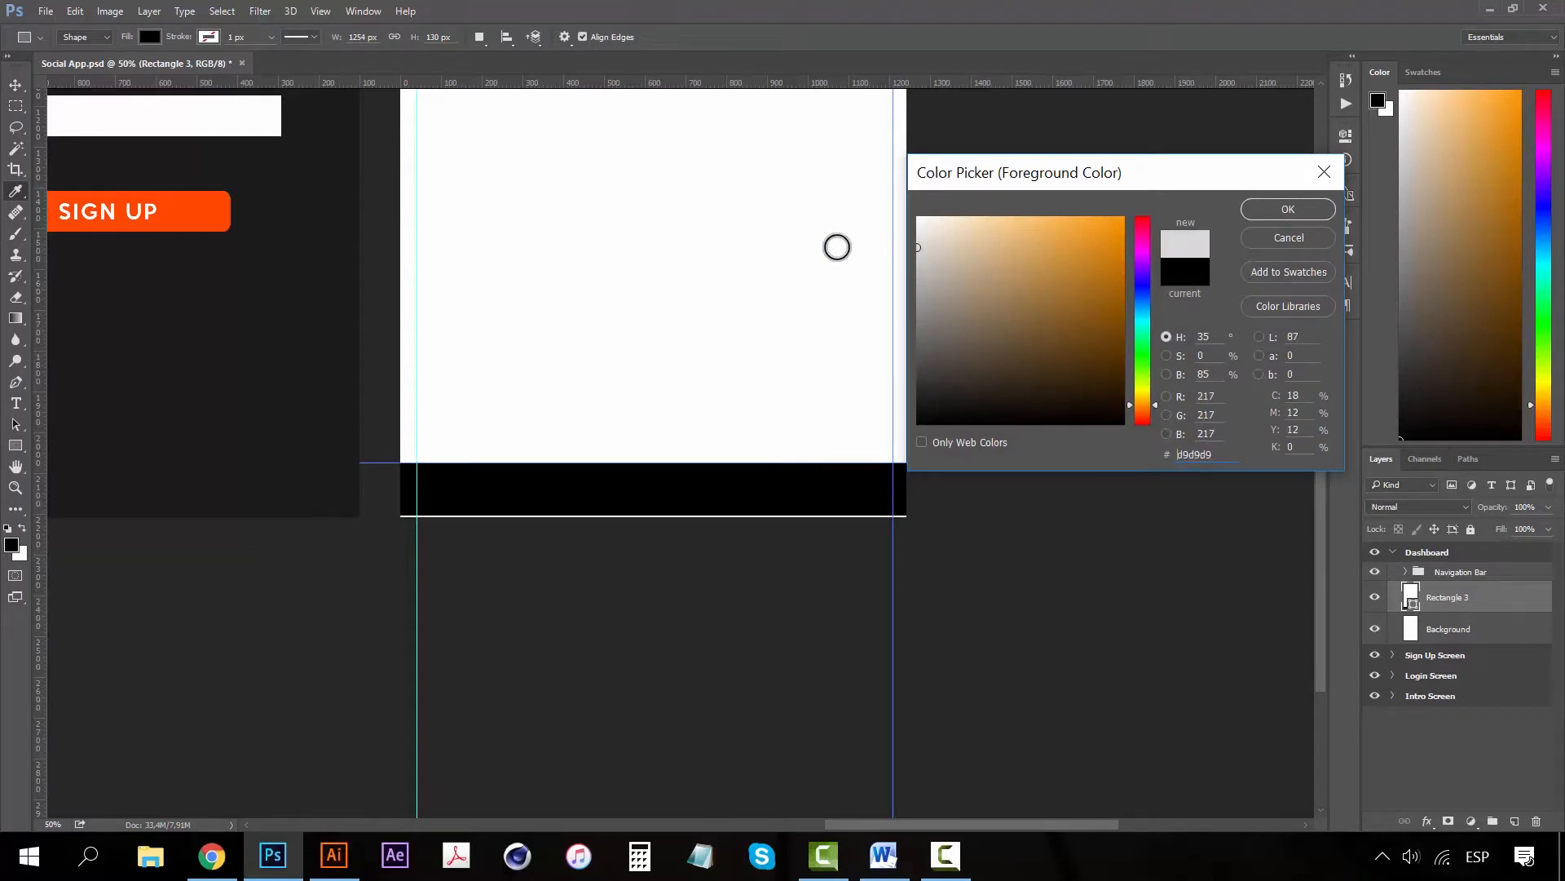
left_click_drag(958, 249, 903, 255)
left_click(1267, 210)
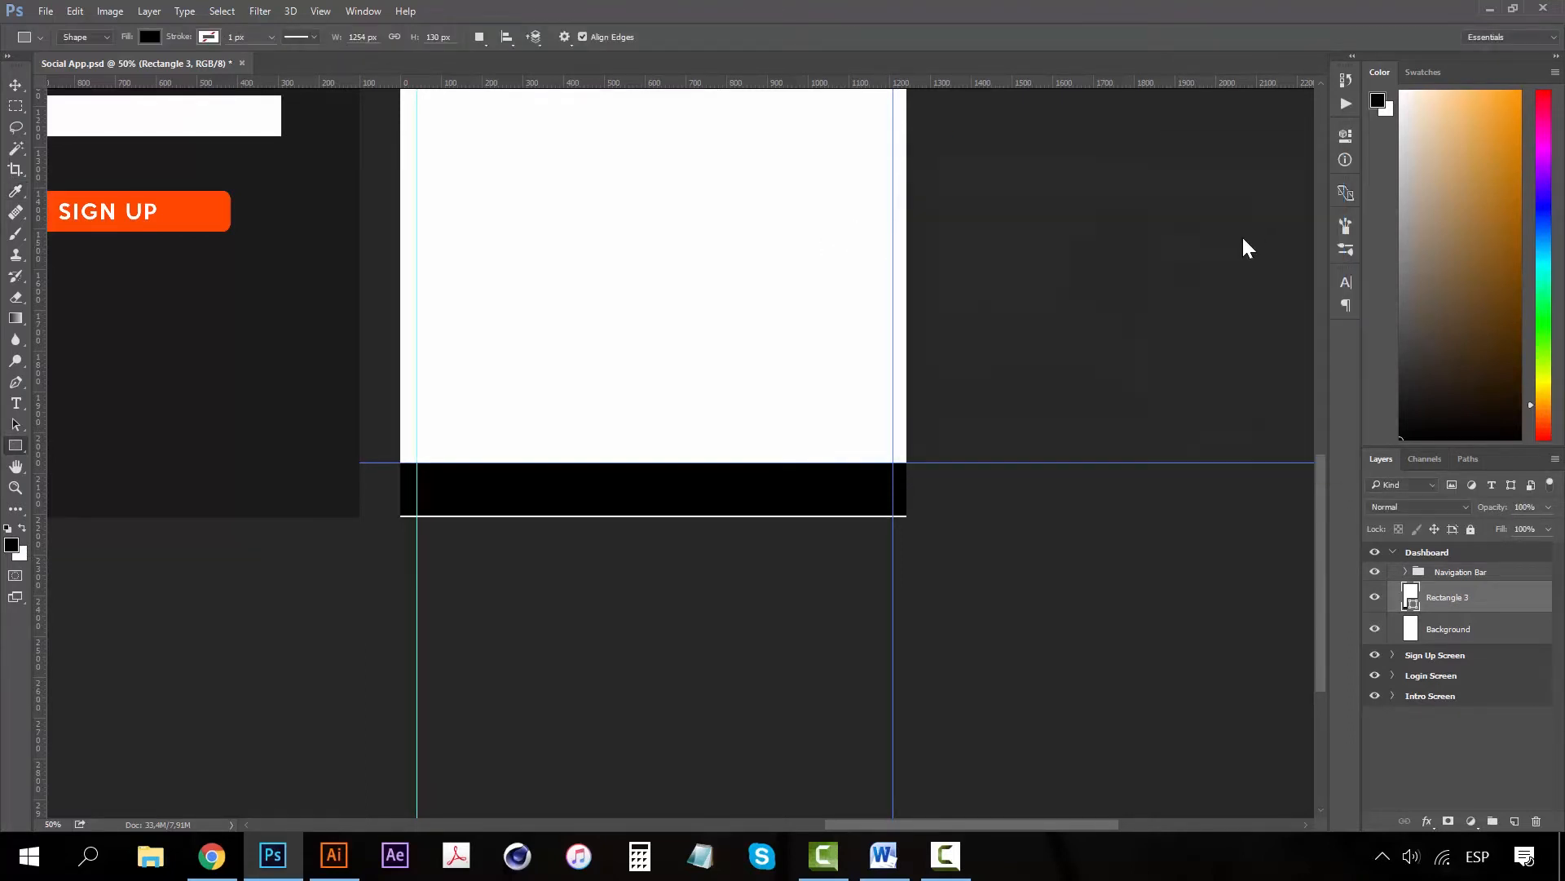
- Fill the rectangle across the Dashboard's bottom with the light grey foreground colour and deselect it
key("v")
key("alt+BackSpace")
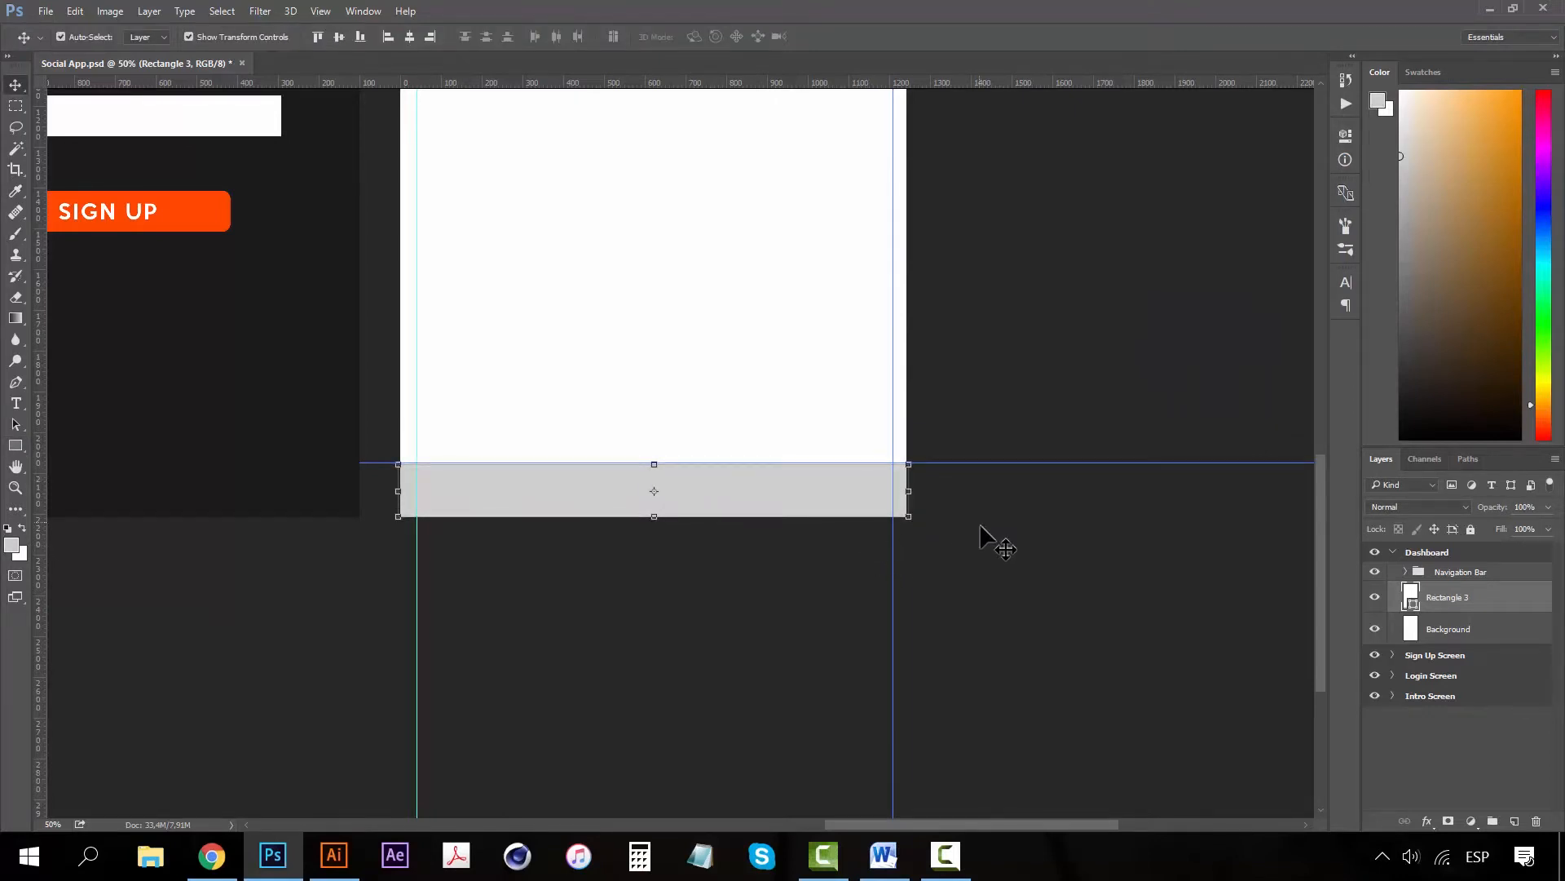
left_click(972, 502)
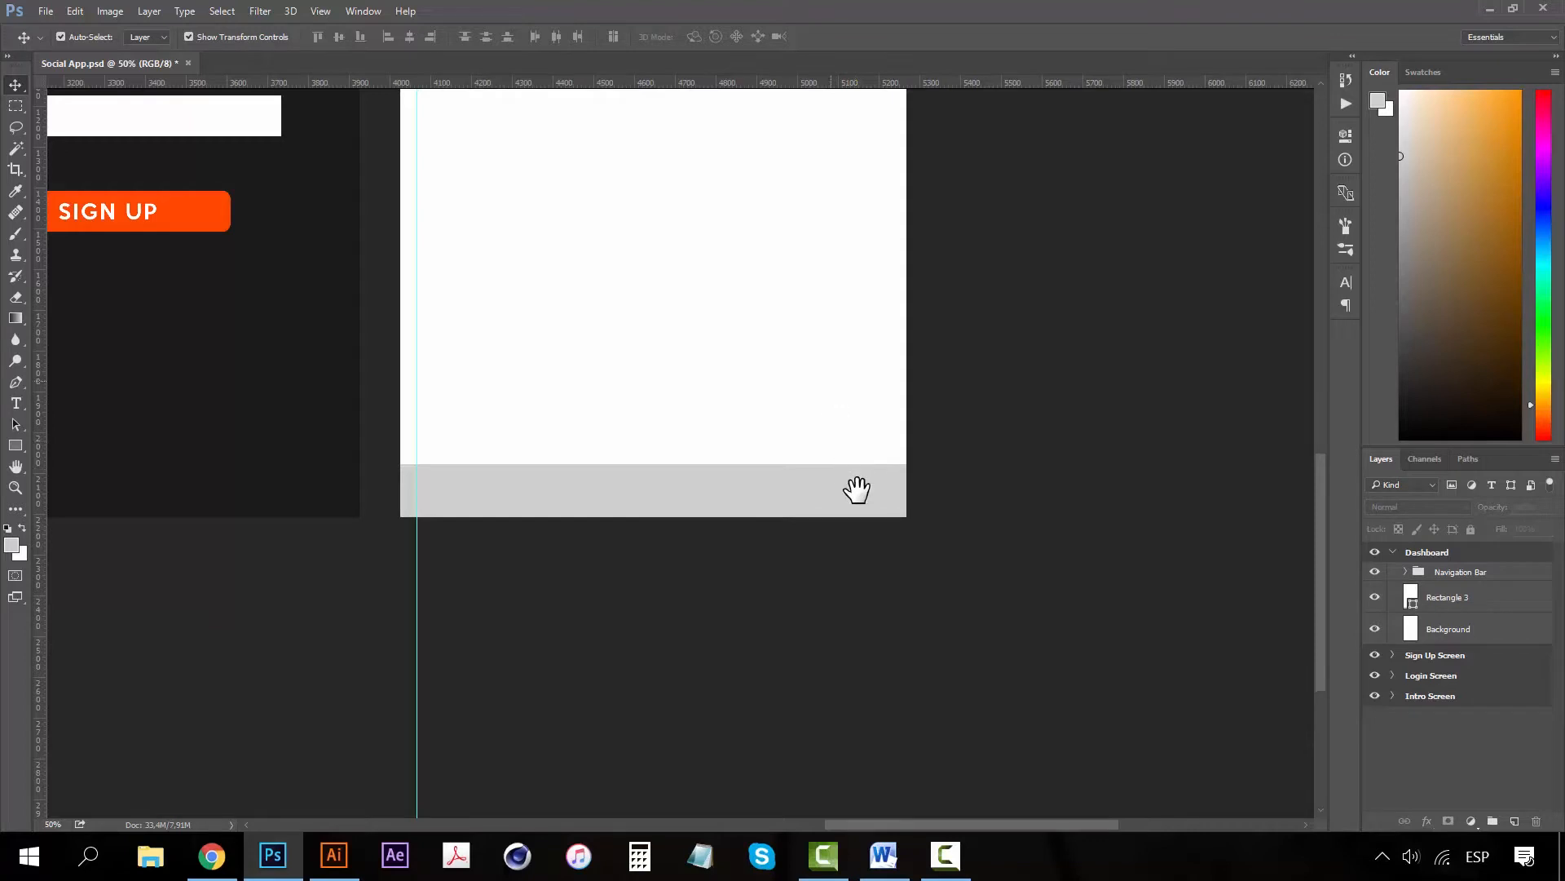
left_click_drag(857, 490, 882, 583)
key("z")
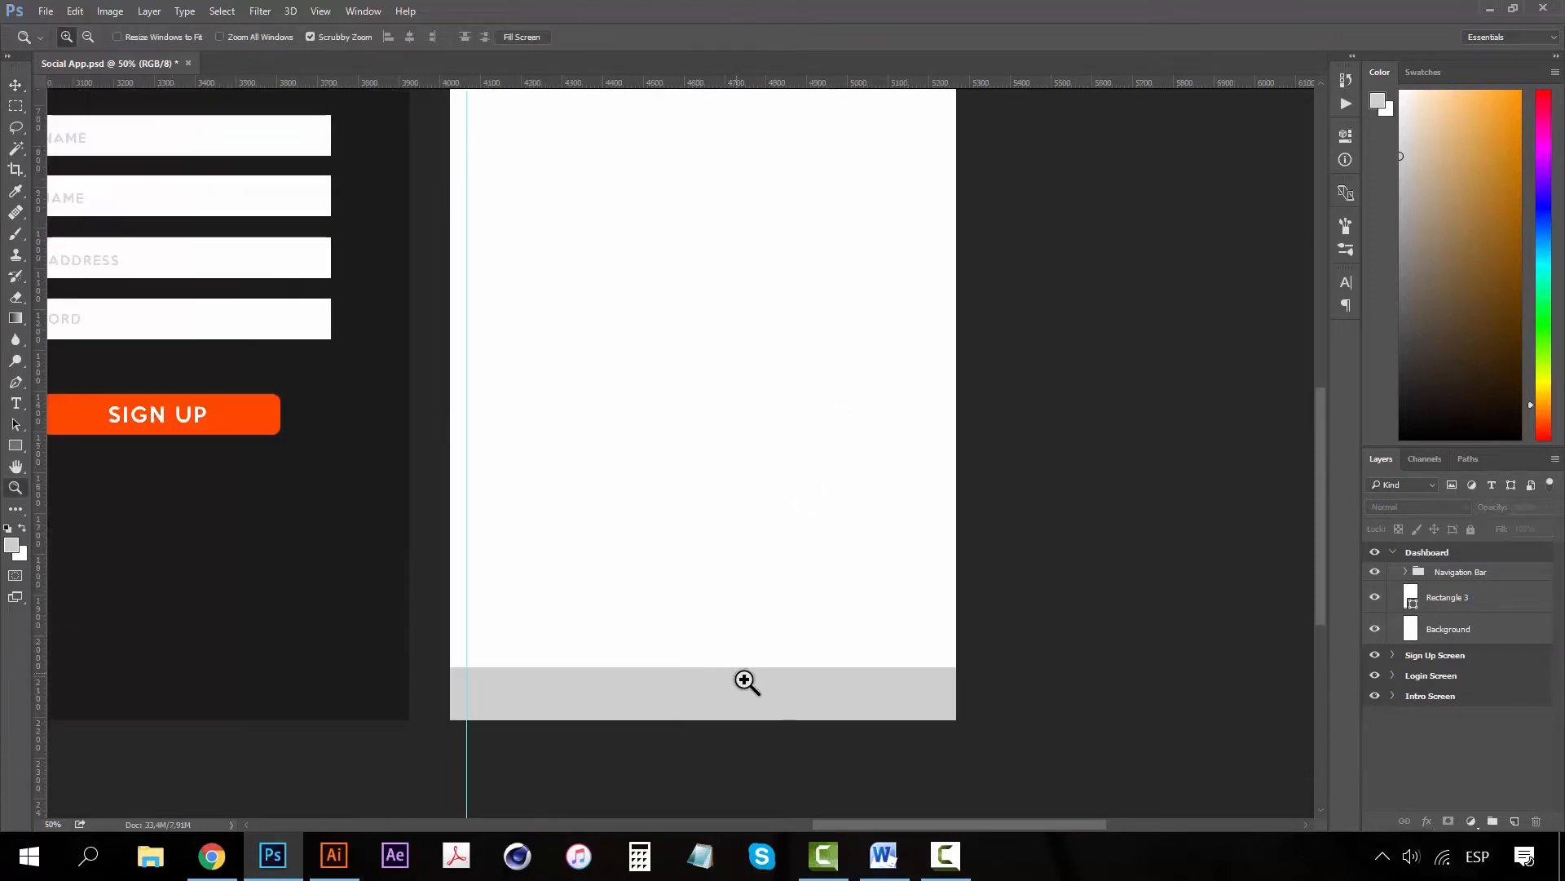
left_click(745, 681)
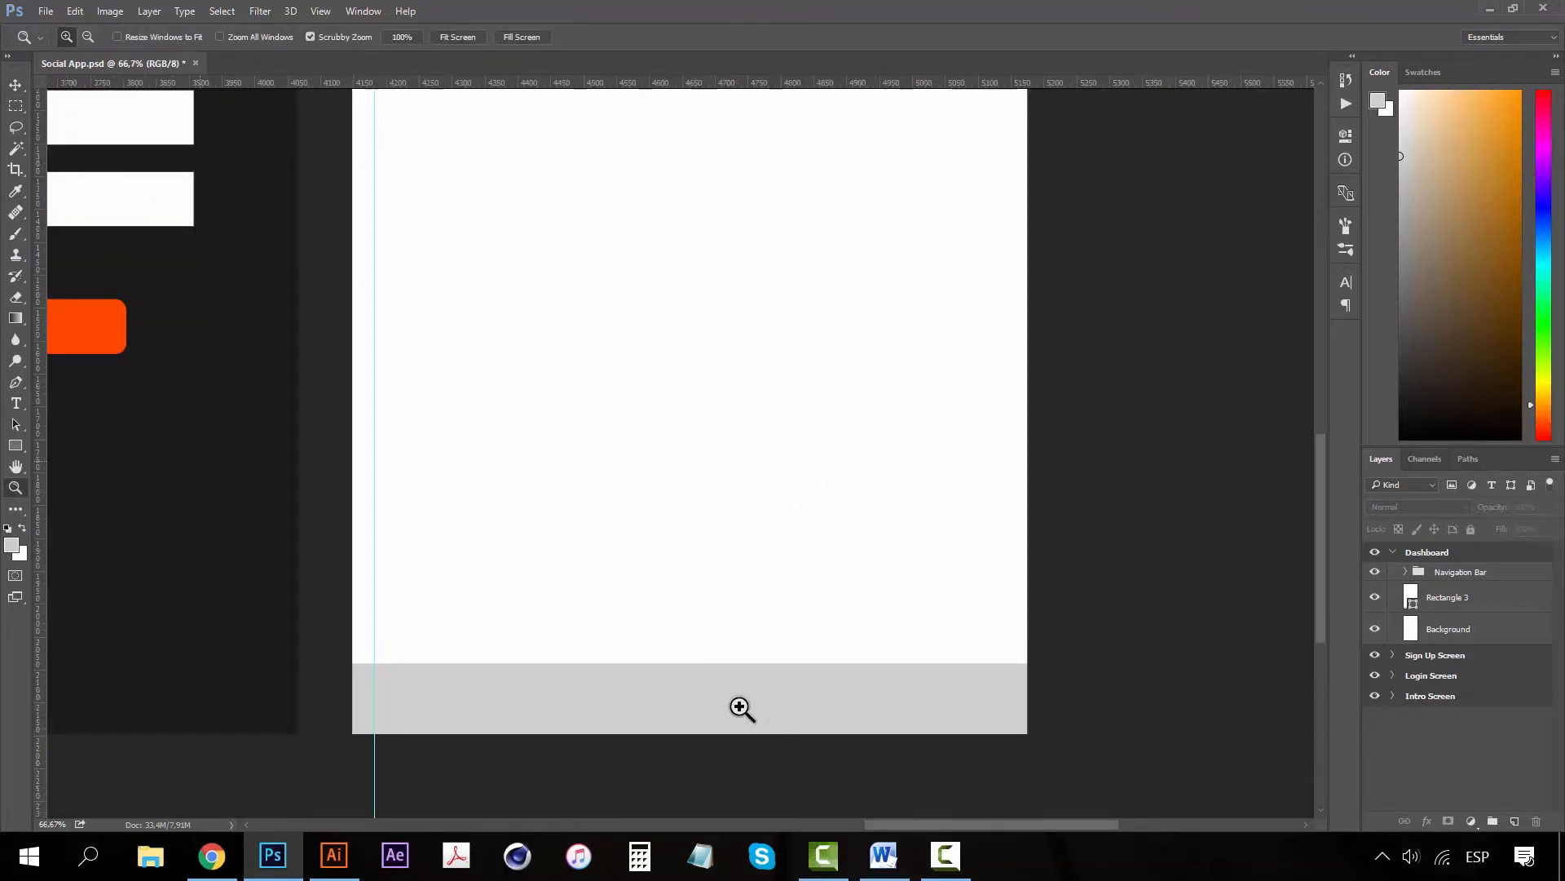
left_click(741, 707)
left_click_drag(796, 590, 807, 552)
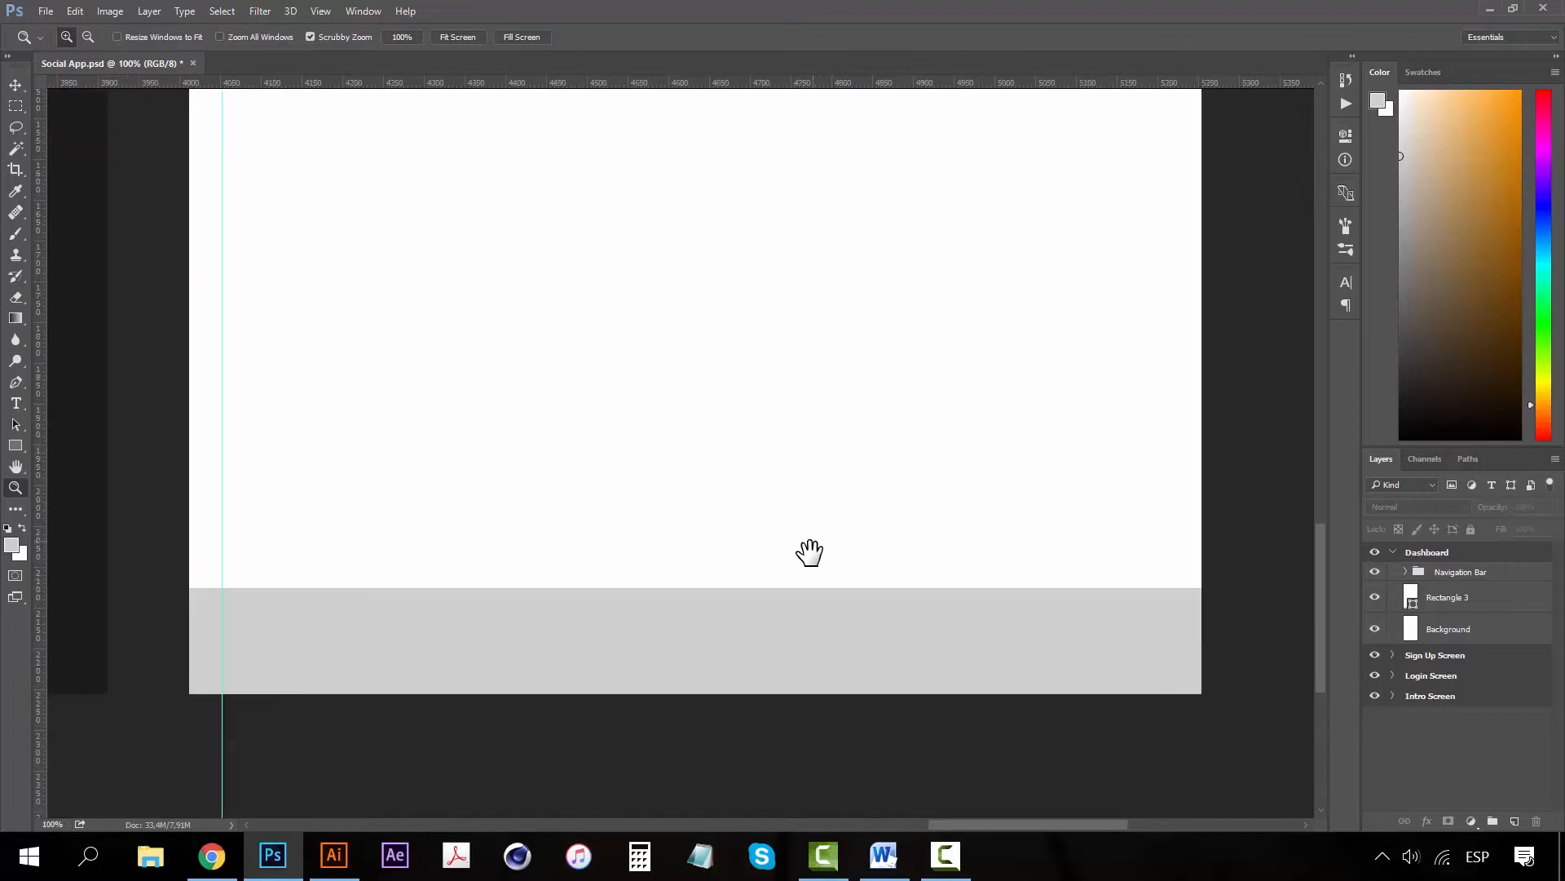
- Switch to icons.ai in Illustrator and line up the house, magnifier and plus icons in a row above the heart, making the magnifier slightly smaller
left_click(333, 856)
left_click_drag(790, 574, 371, 575)
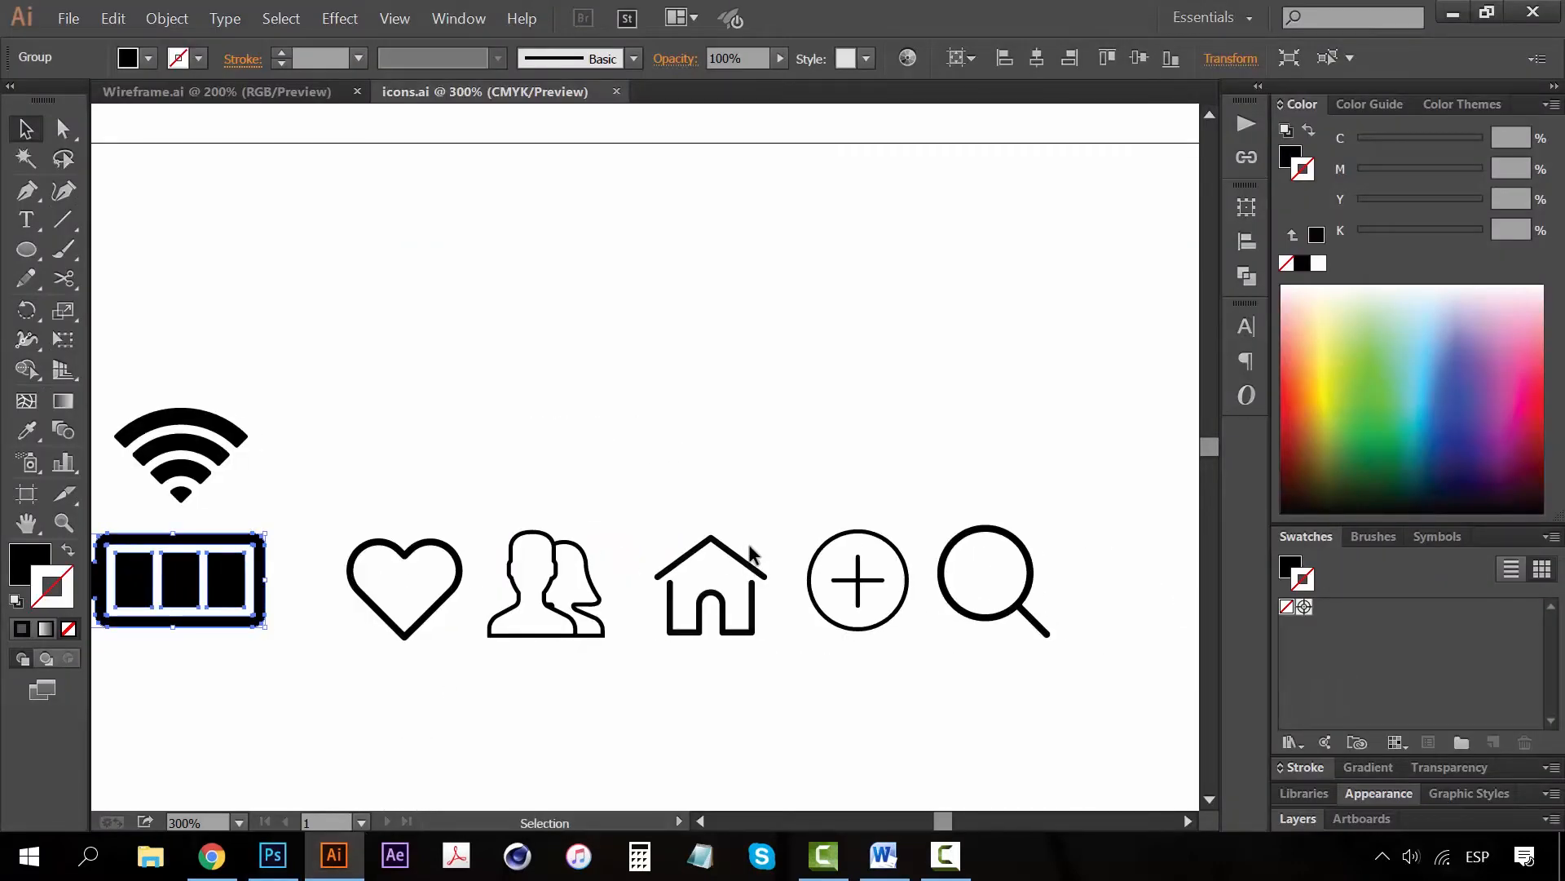
left_click(737, 569)
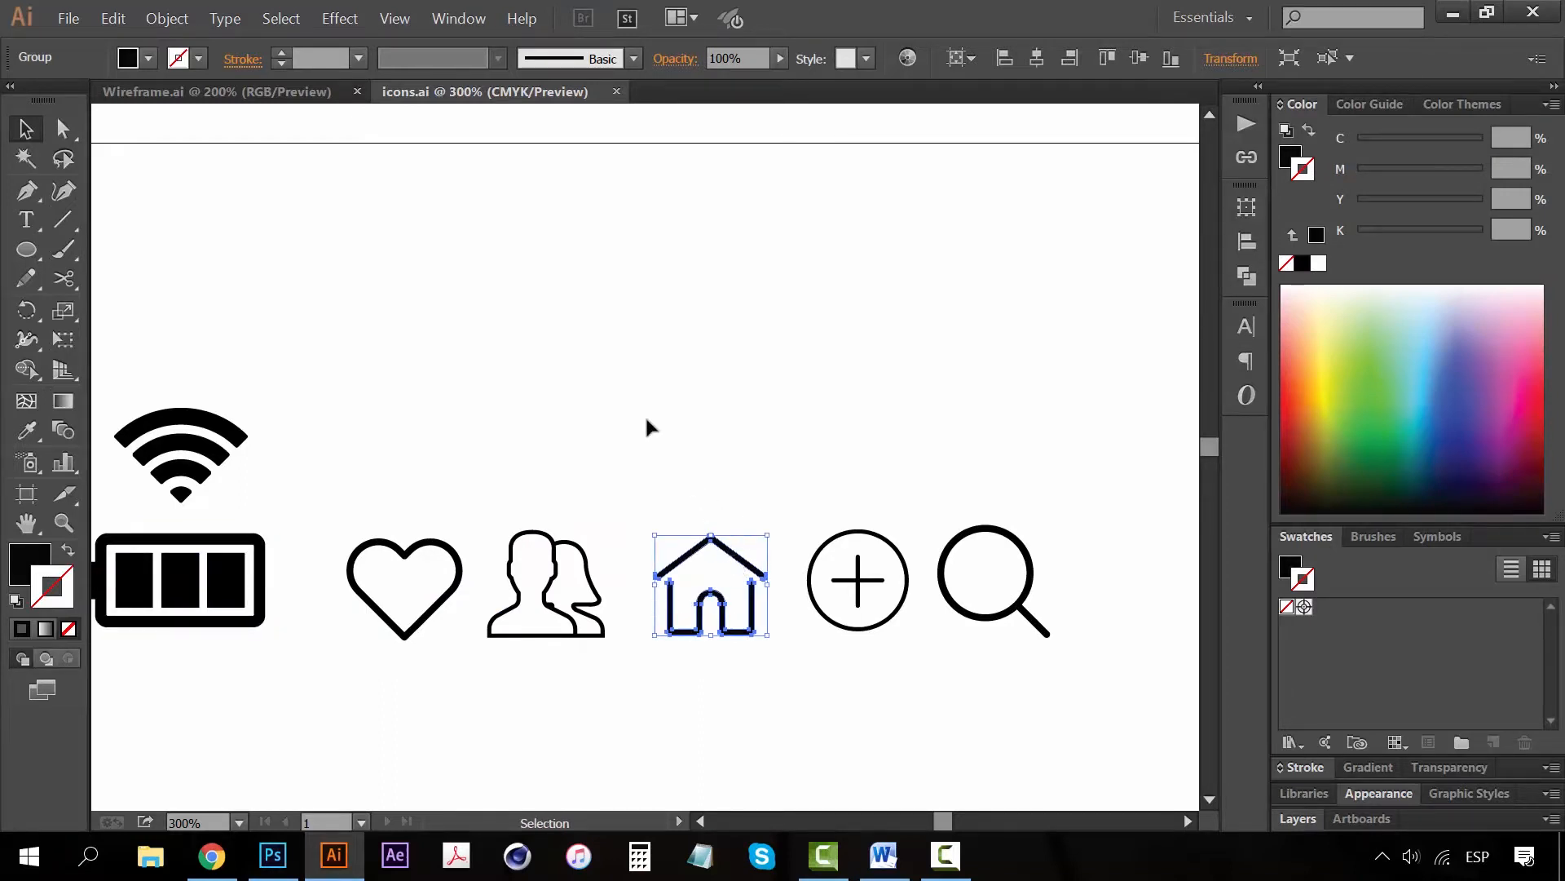
left_click_drag(715, 555, 445, 363)
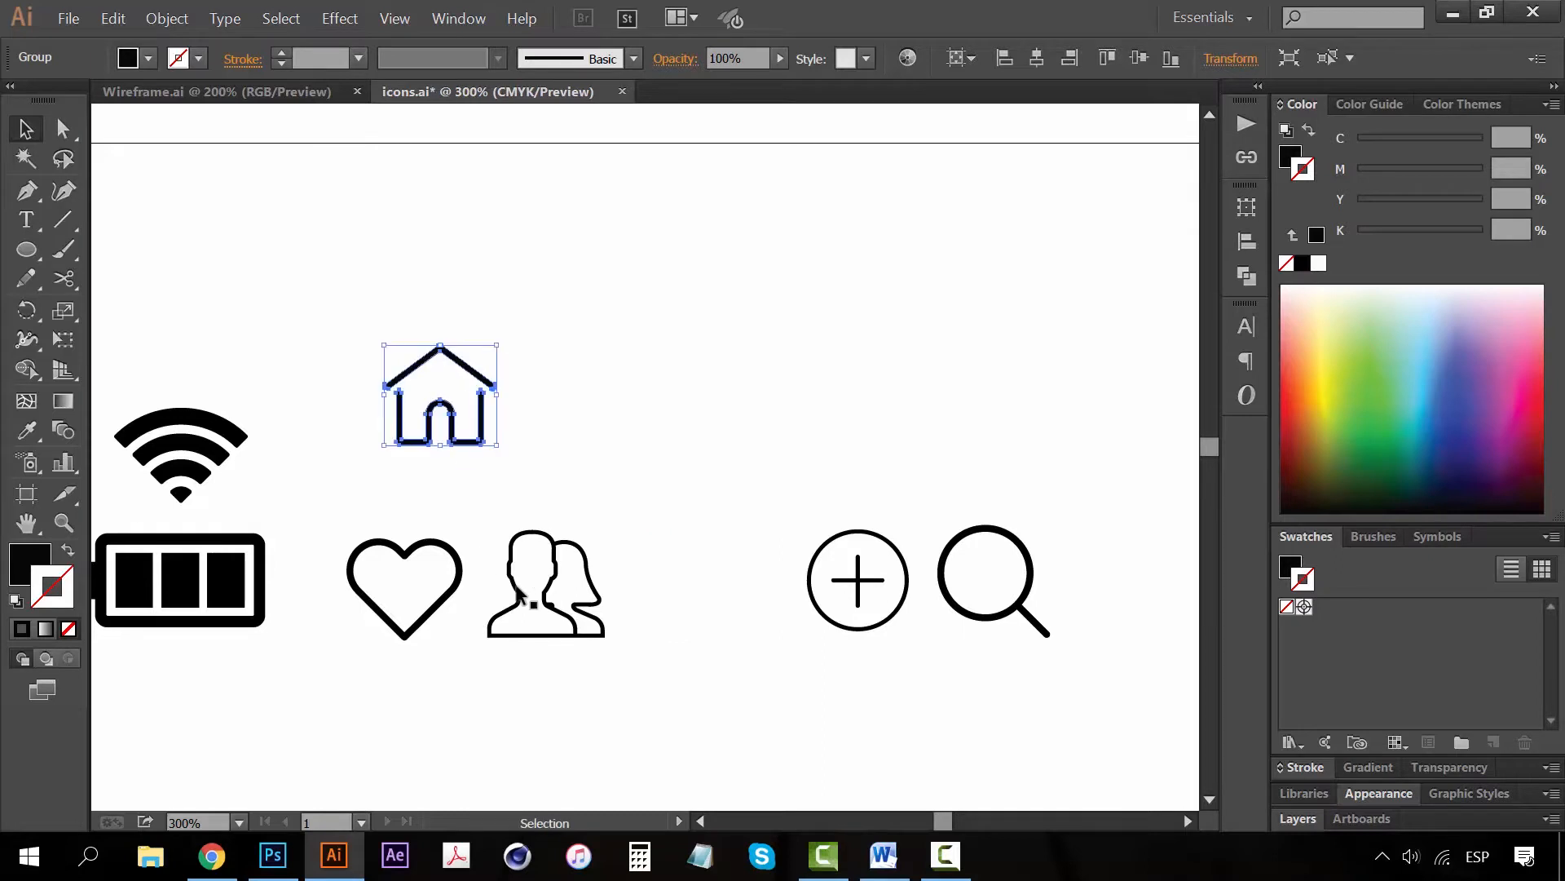
left_click_drag(1034, 579, 618, 399)
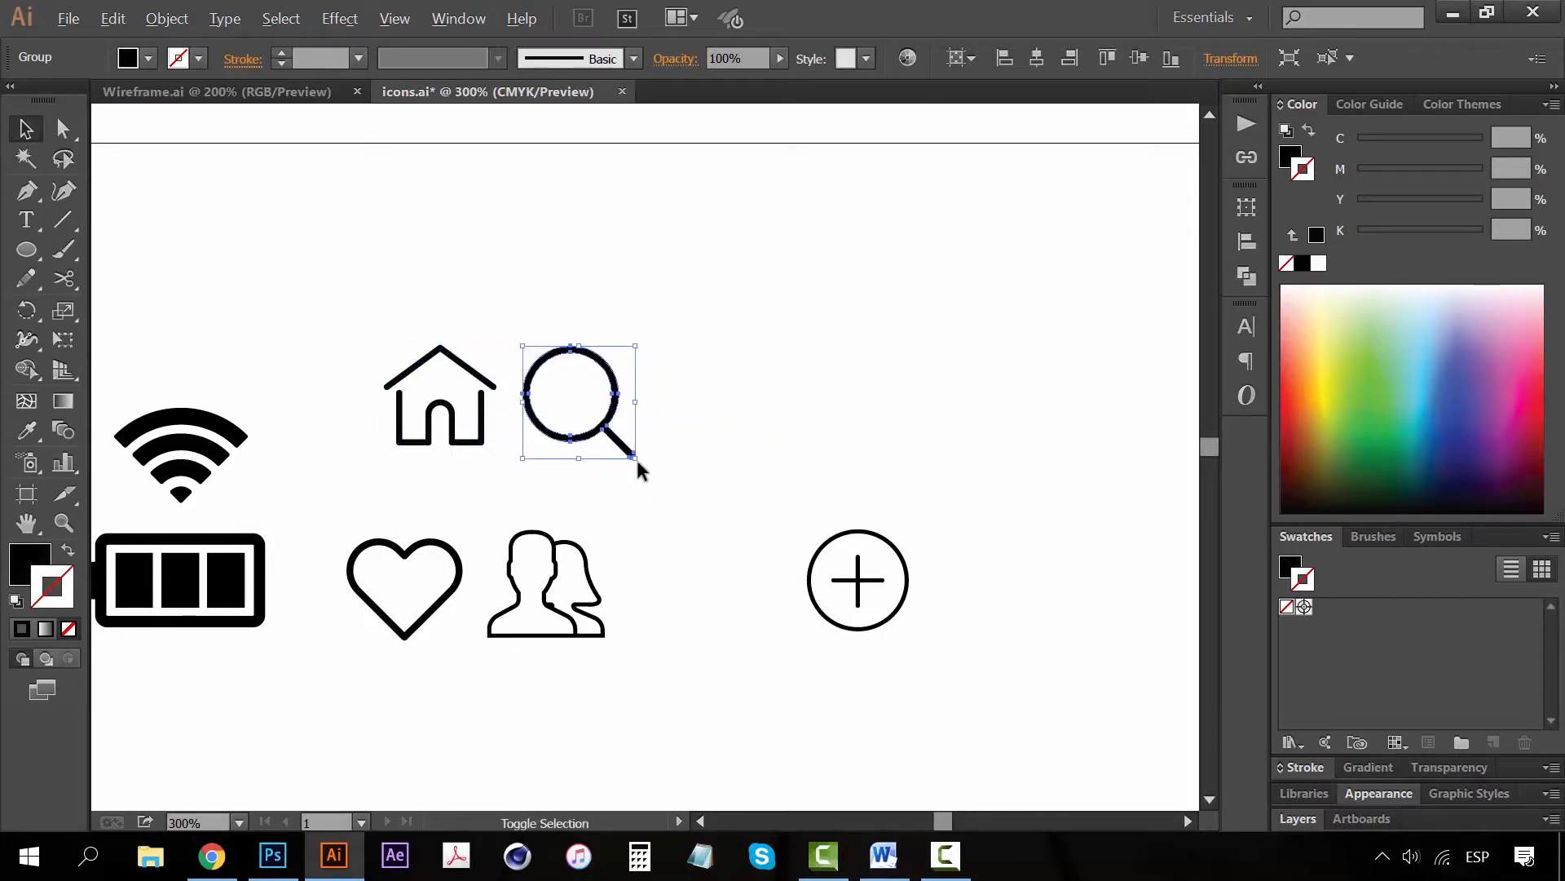
mouse_move(635, 458)
left_mouse_down()
mouse_move(646, 472)
mouse_move(625, 448)
left_mouse_up()
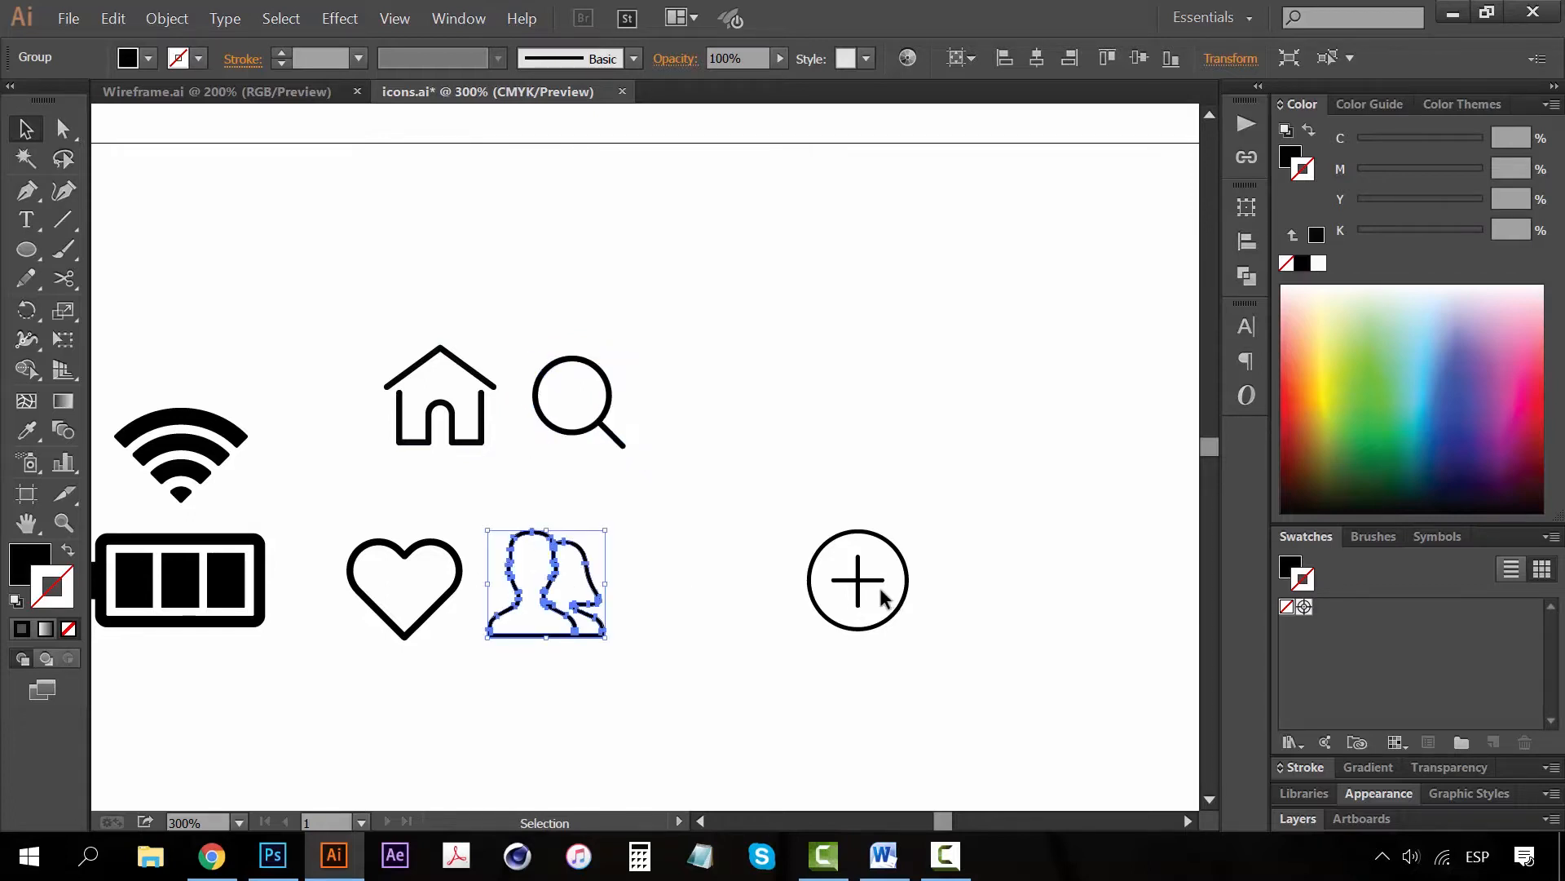
left_click_drag(869, 580, 731, 409)
left_click(570, 347)
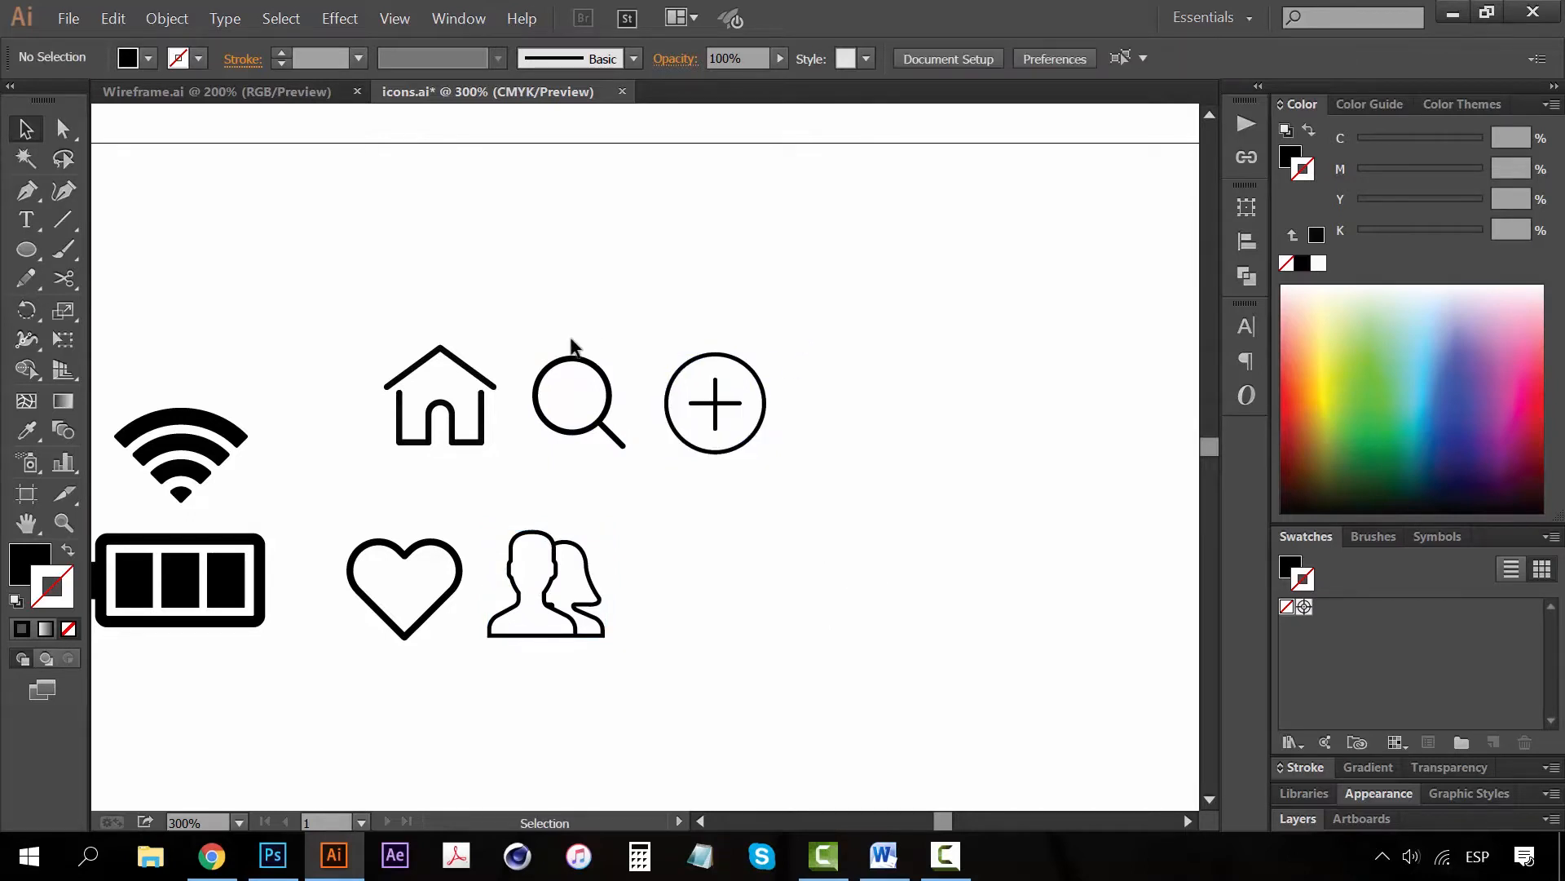
- Show the rulers and place horizontal guides along the upper and lower edges of the house icon
left_click(479, 375)
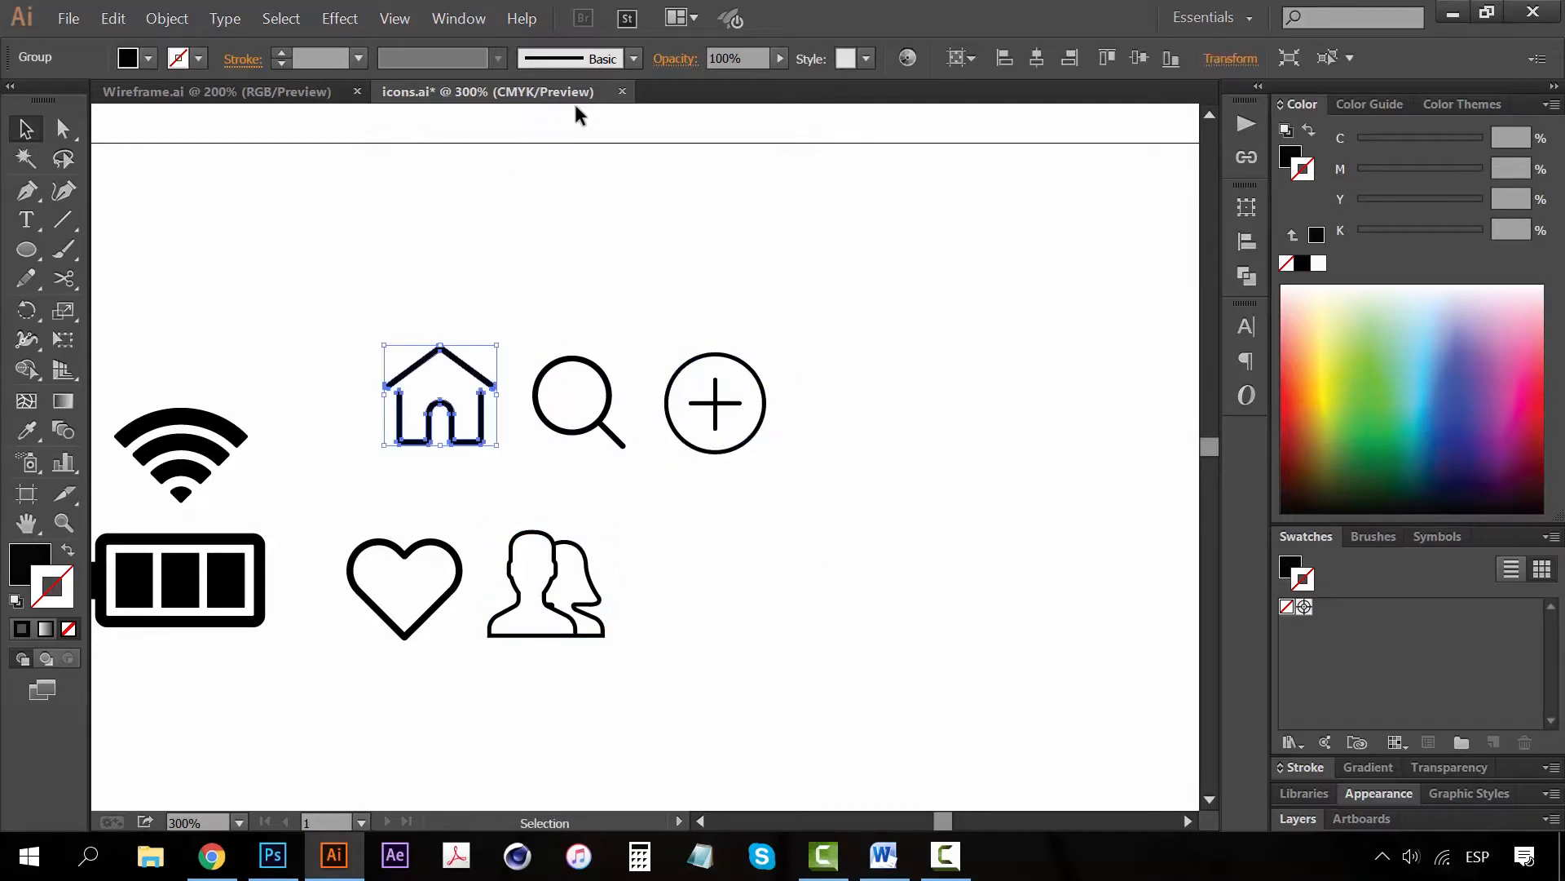
key("ctrl+r")
left_click_drag(577, 112, 564, 352)
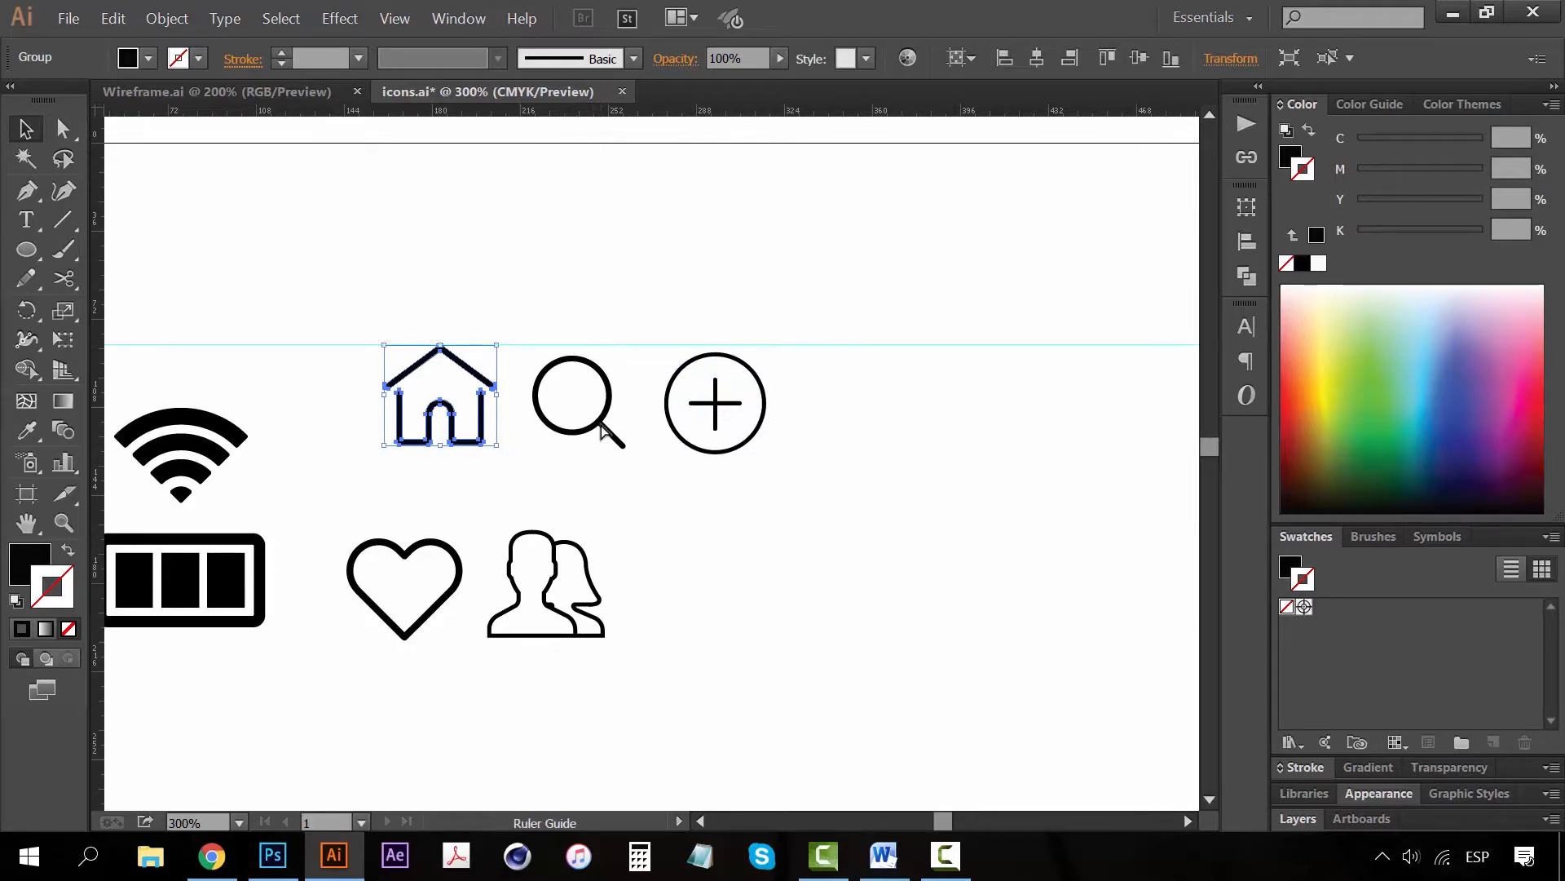
left_click_drag(601, 430, 608, 454)
- Reposition and scale the magnifier icon to fit between the two guides, and nudge it slightly towards the house
left_click(617, 412)
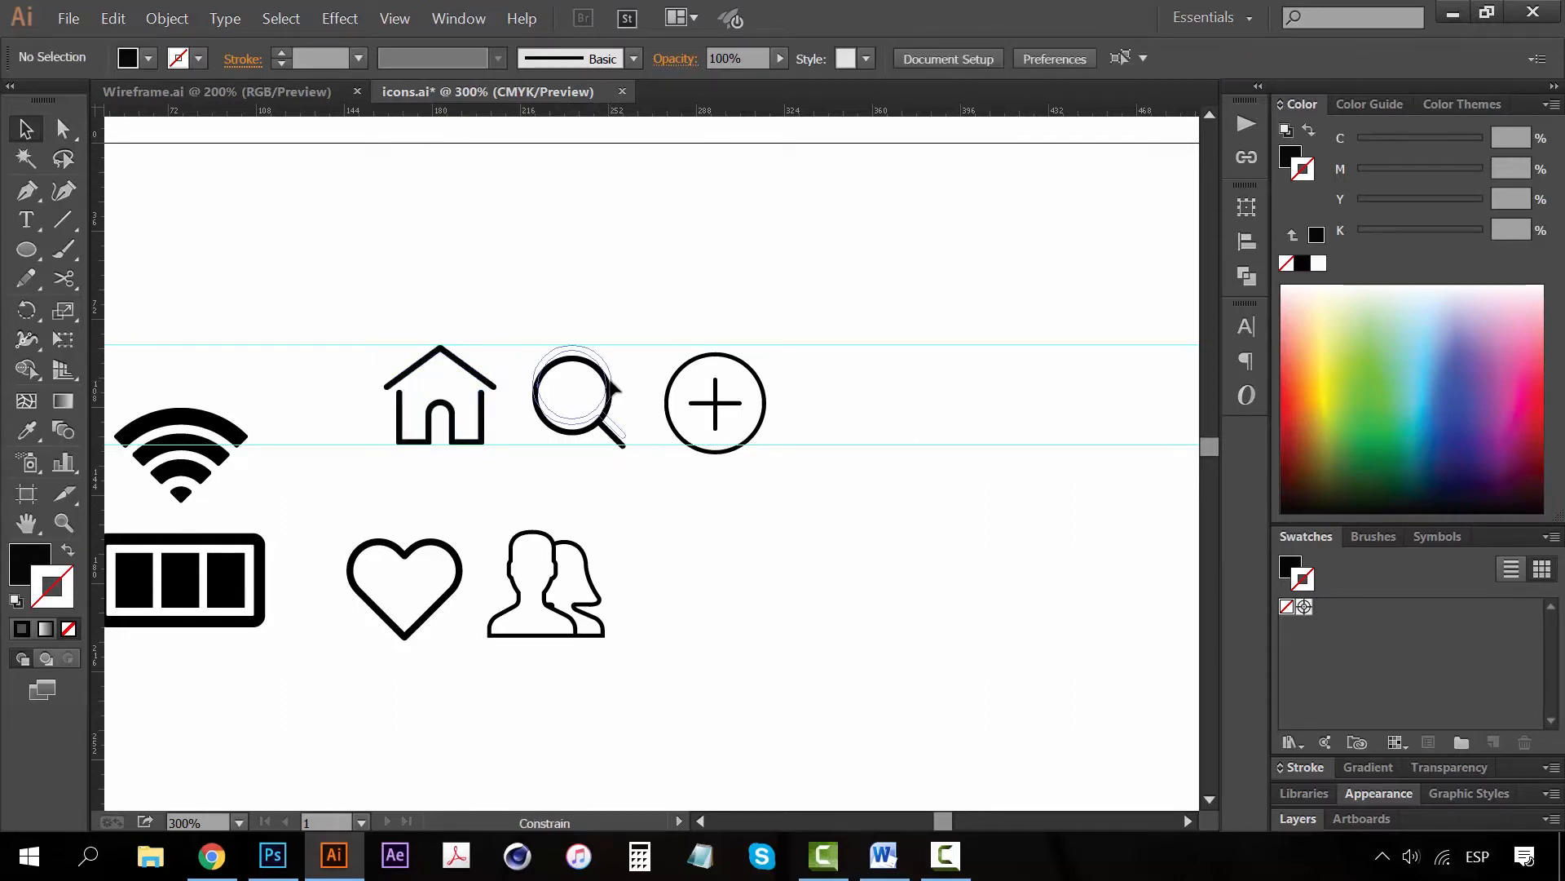
left_click(620, 424)
left_click_drag(631, 441, 629, 446)
key("Left")
key("Left")
left_click(848, 370)
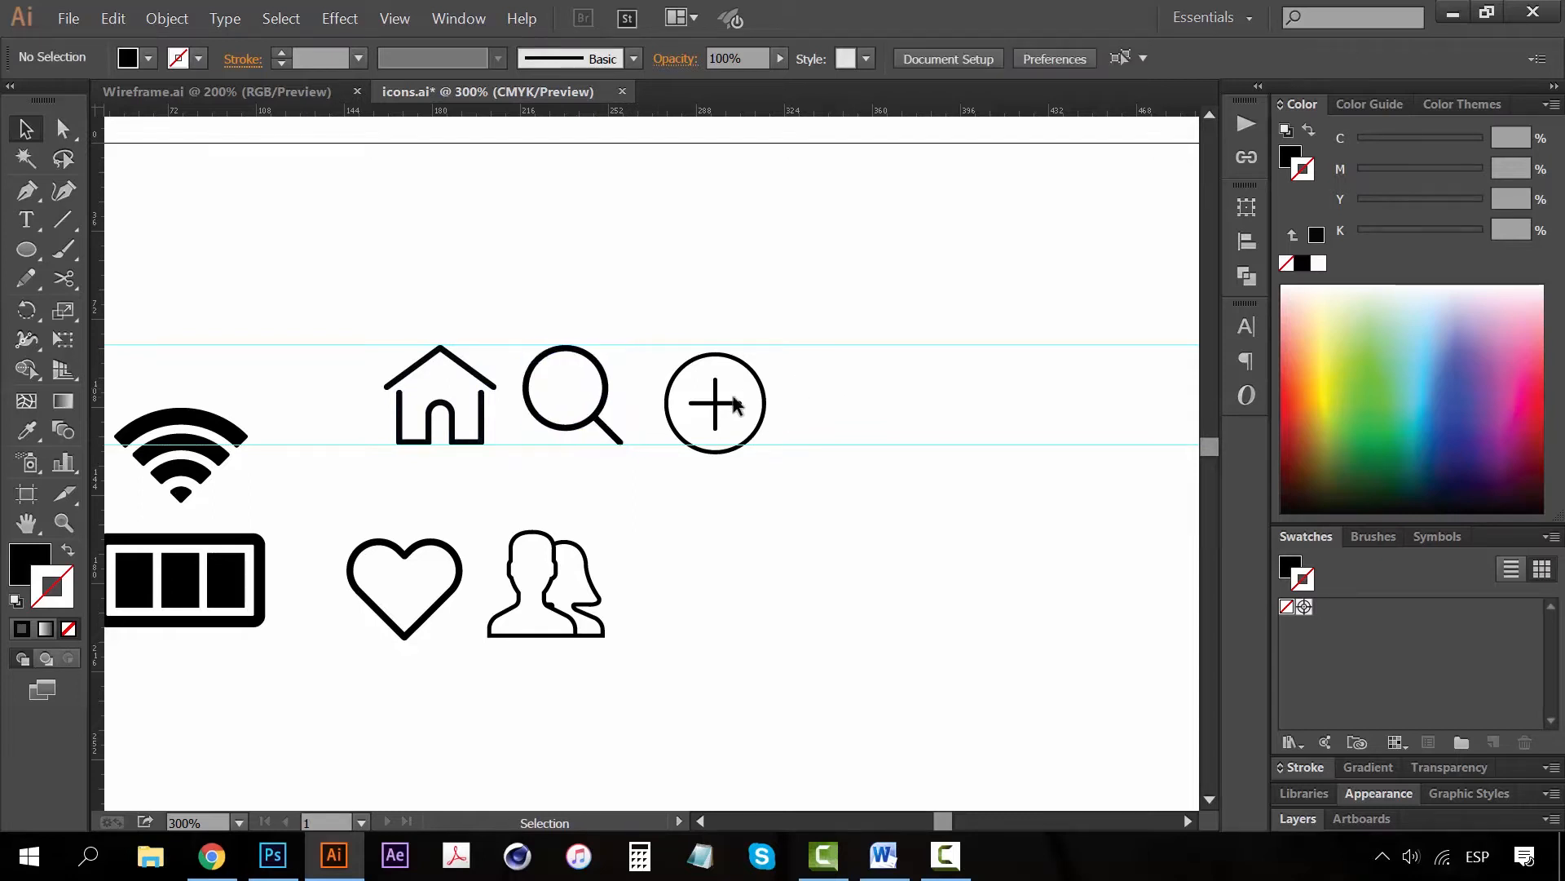
- Nudge the circled plus icon upward and scale it down slightly to fit between the guides
left_click(717, 401)
key("Up")
key("Up")
key("Up")
key("Up")
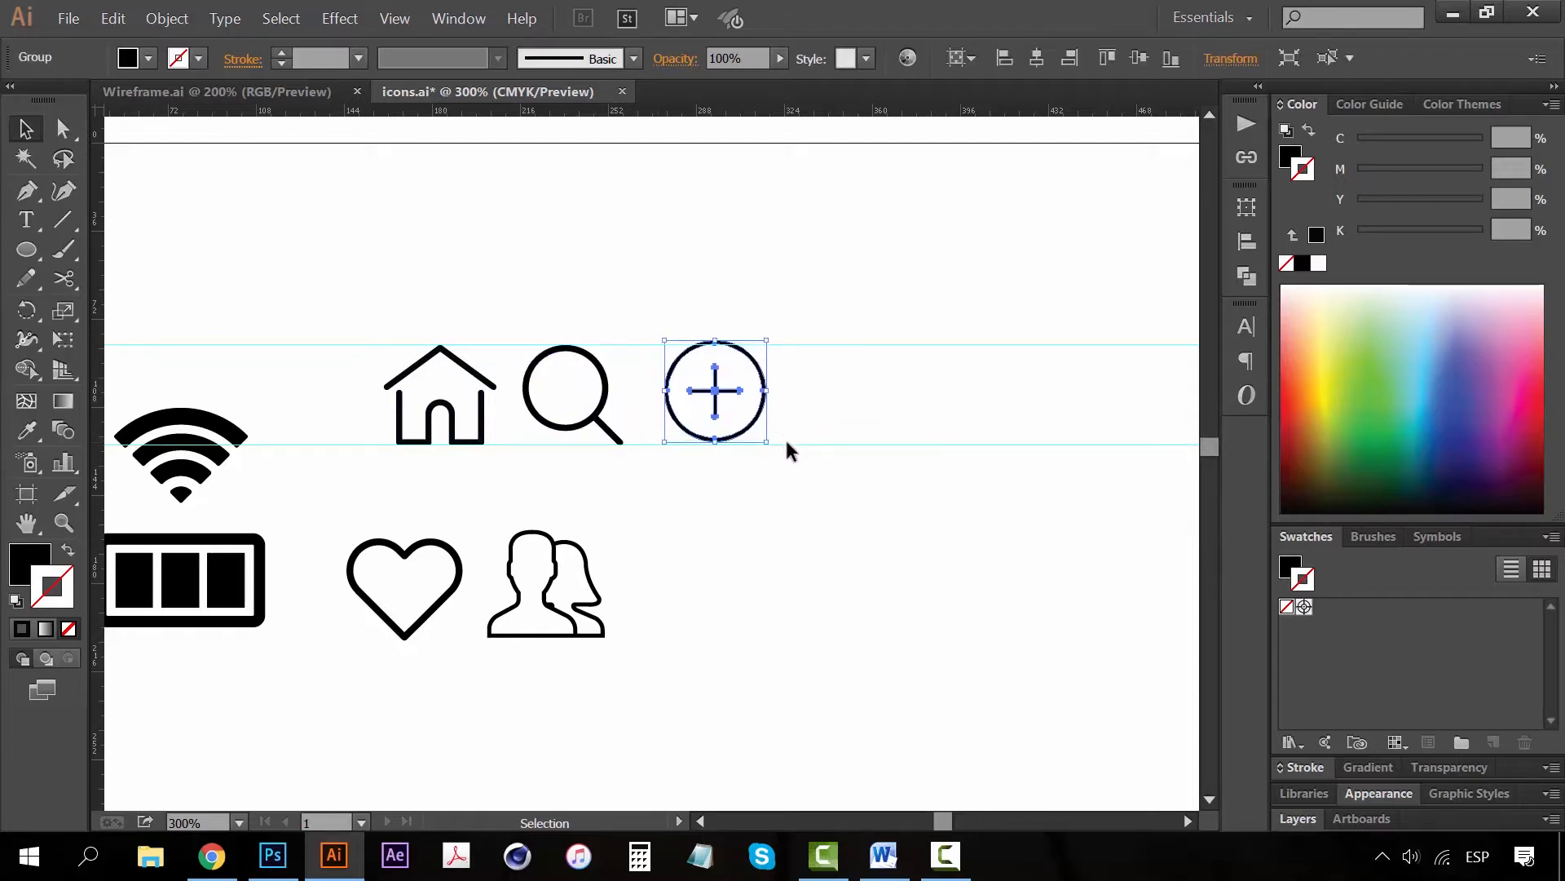
left_click_drag(768, 341, 764, 346)
left_click(834, 350)
- Move the heart and people icons into the row after the plus icon, scaling both to fit between the guides
left_click_drag(751, 425, 629, 431)
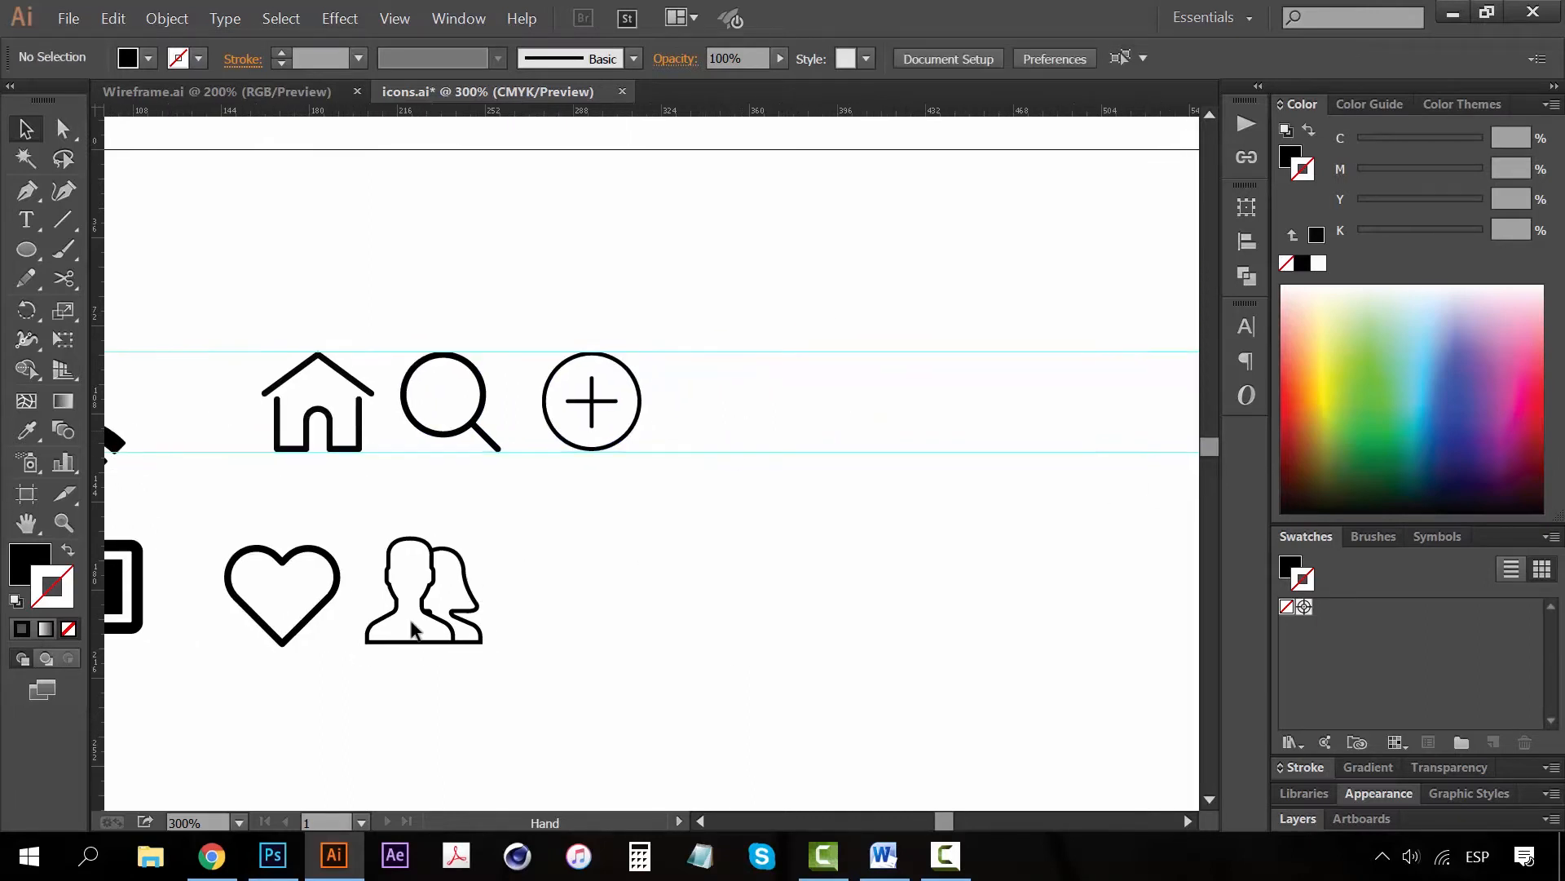
left_click_drag(328, 571, 797, 380)
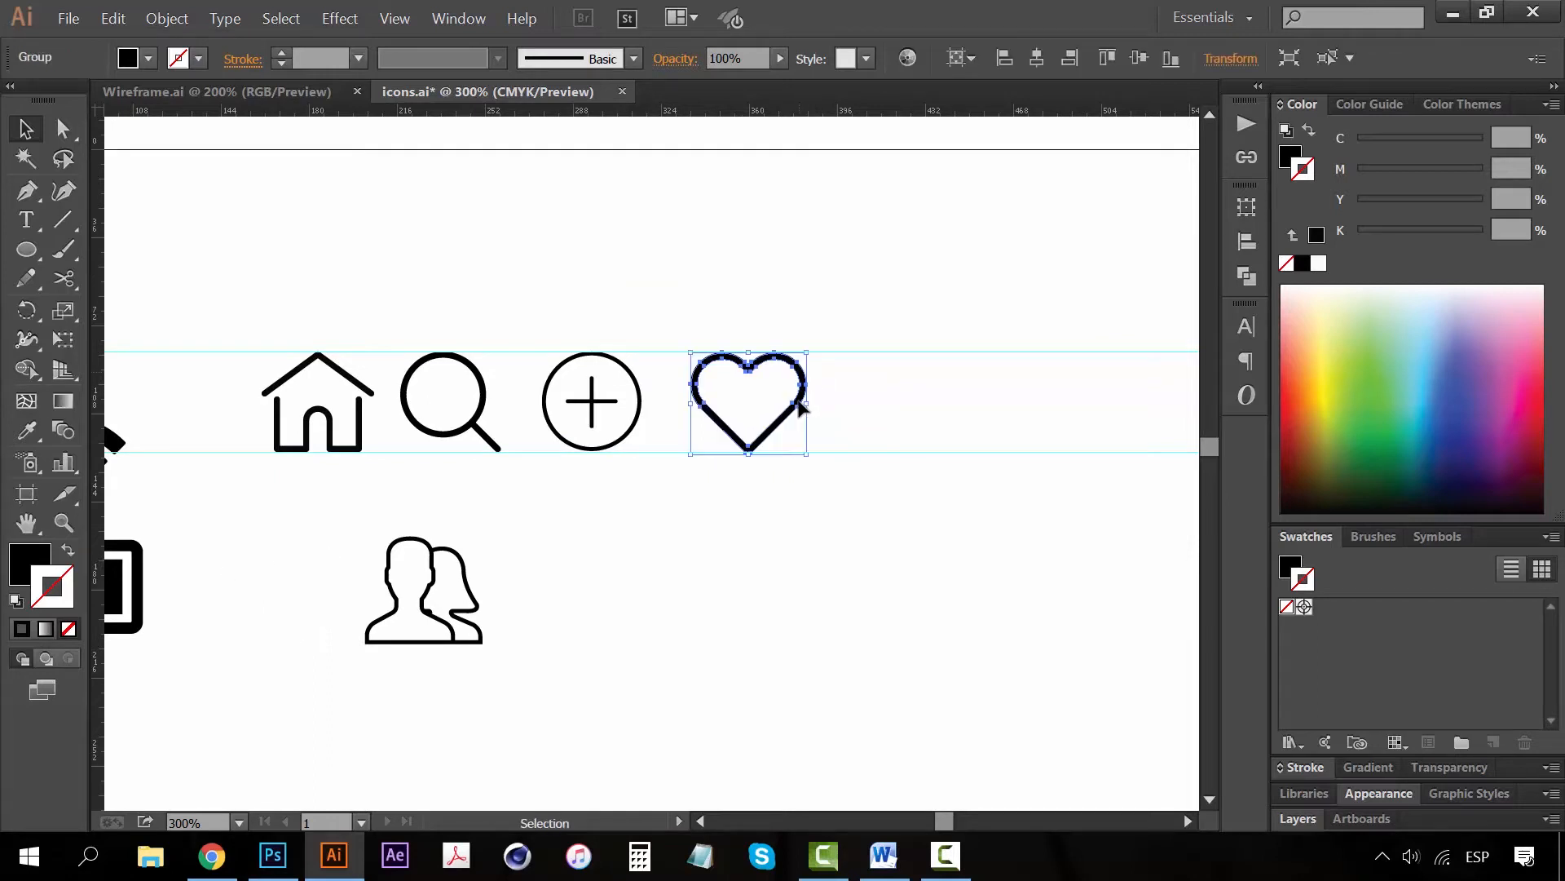
left_click_drag(807, 454, 807, 451)
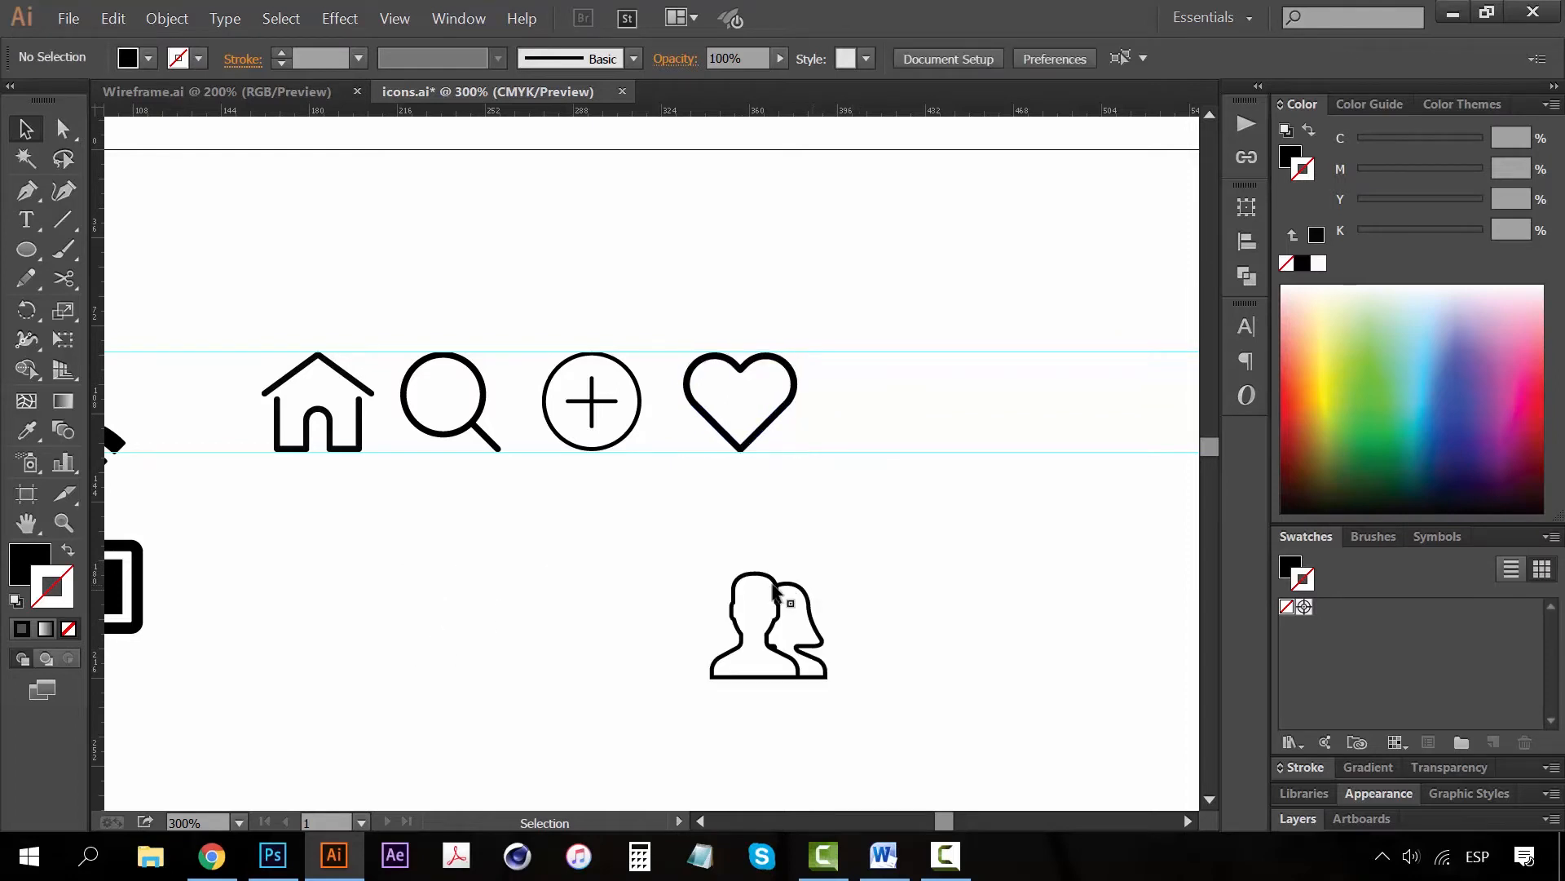
mouse_move(776, 593)
left_mouse_down()
mouse_move(832, 457)
mouse_move(903, 365)
left_mouse_up()
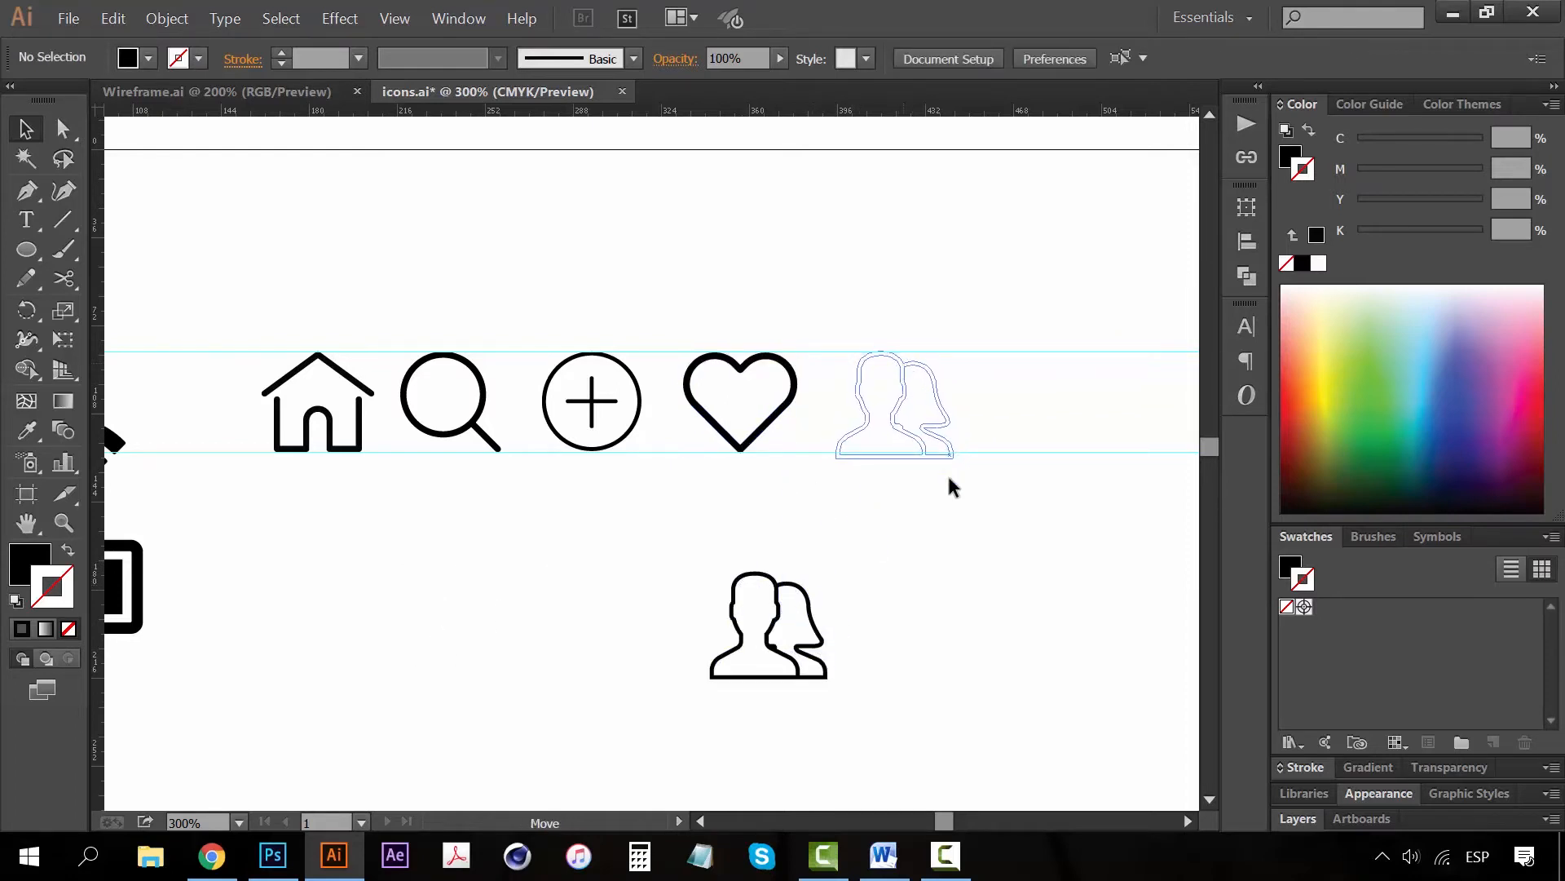
left_click_drag(958, 465, 951, 456)
left_click(889, 385)
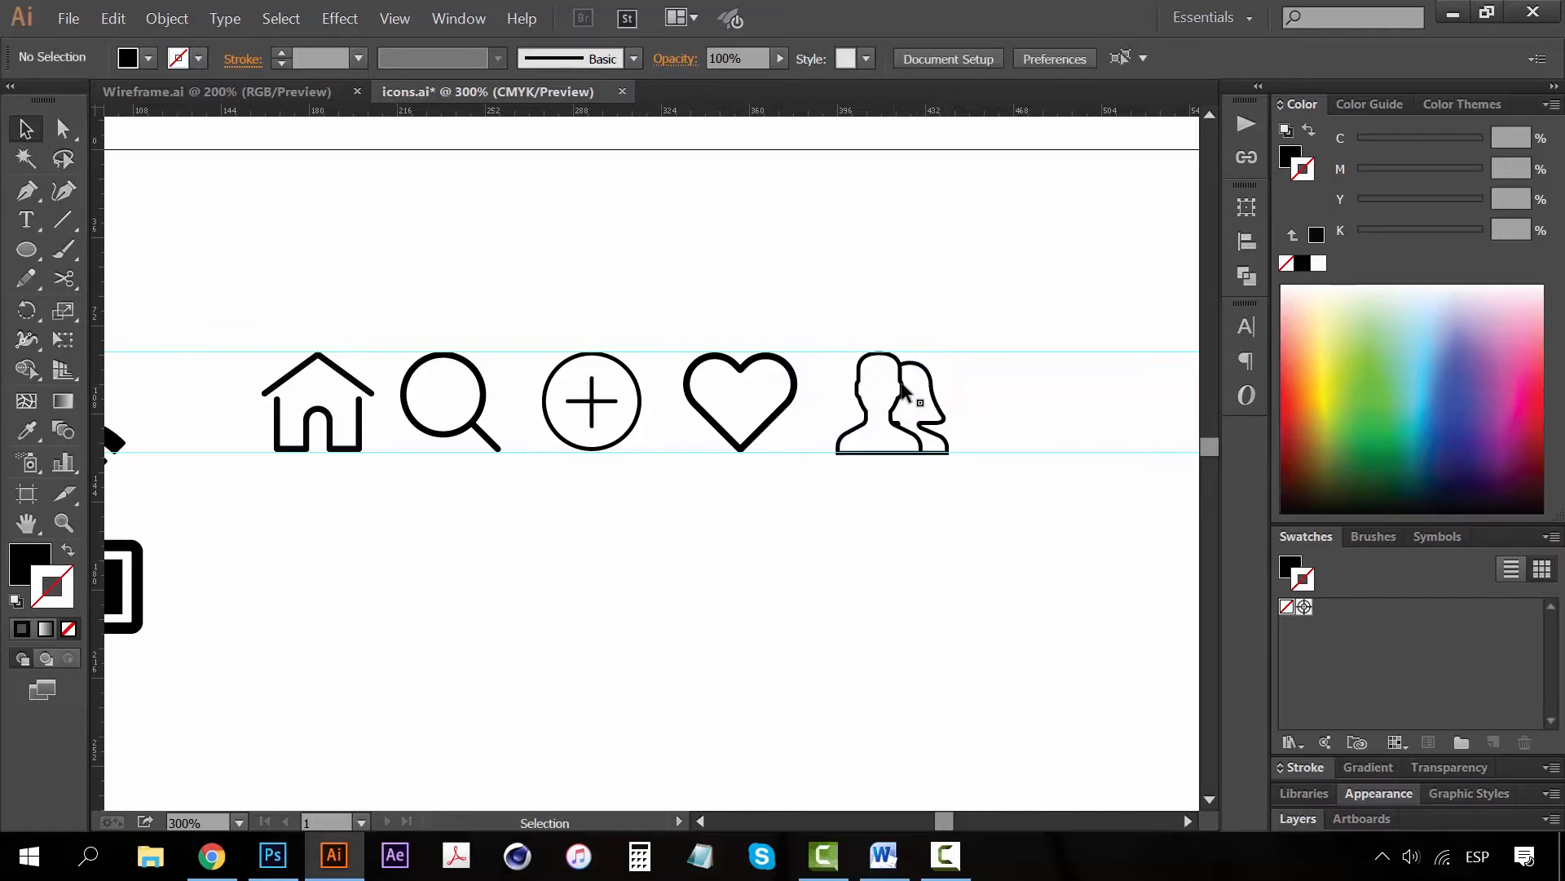
- Move the people icon farther away from the heart along the guides to widen the icon row
left_click_drag(903, 392, 1004, 383)
left_click_drag(987, 269, 424, 565)
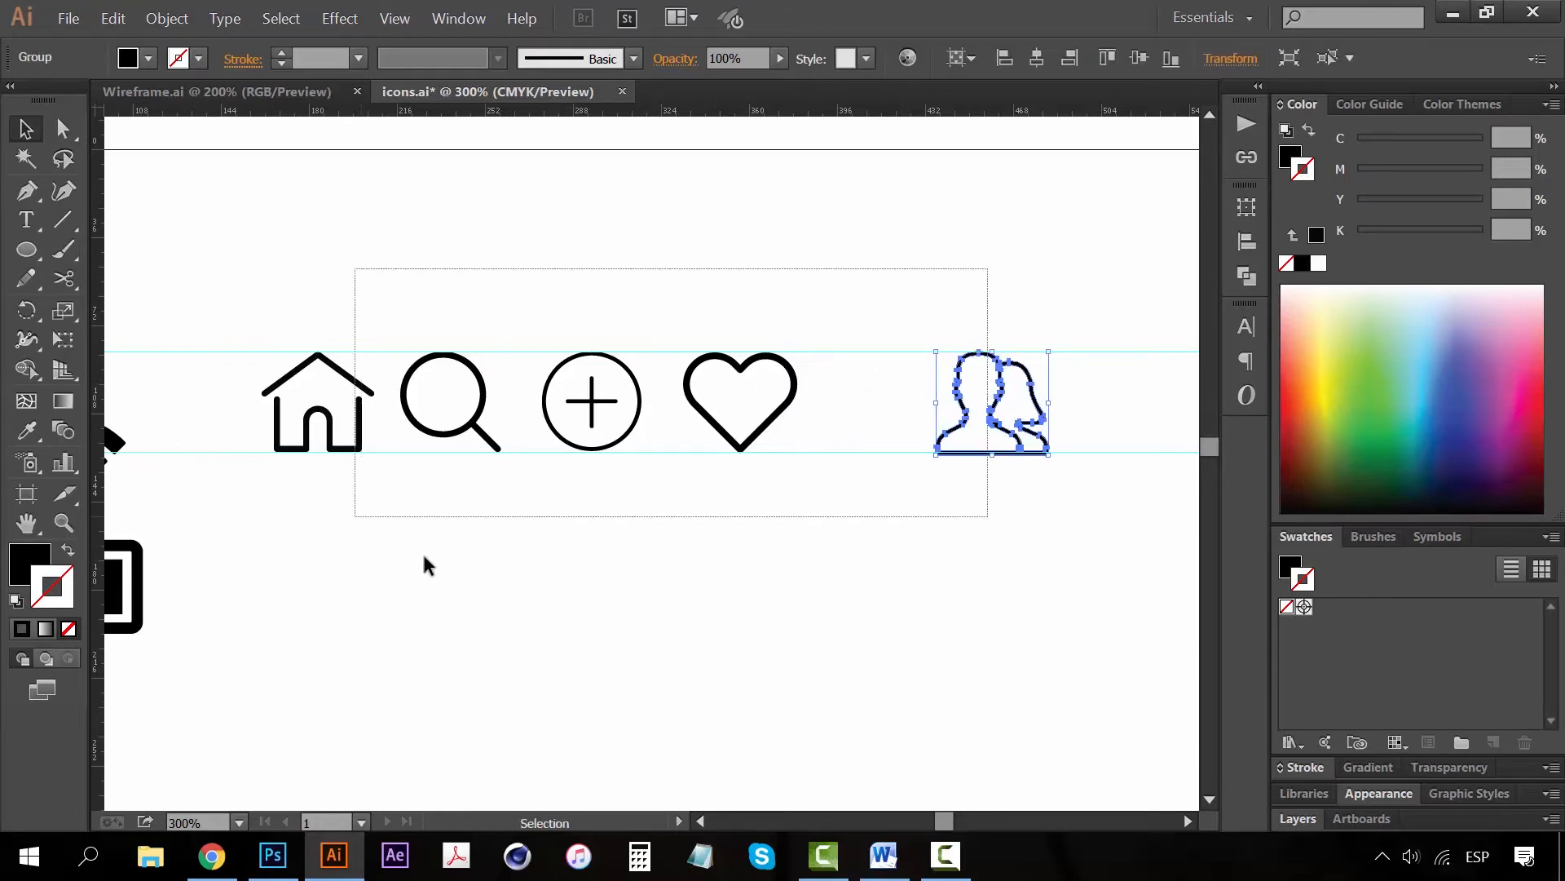
left_click(424, 565)
left_click(684, 483, "ctrl+alt")
left_click_drag(761, 514, 688, 539)
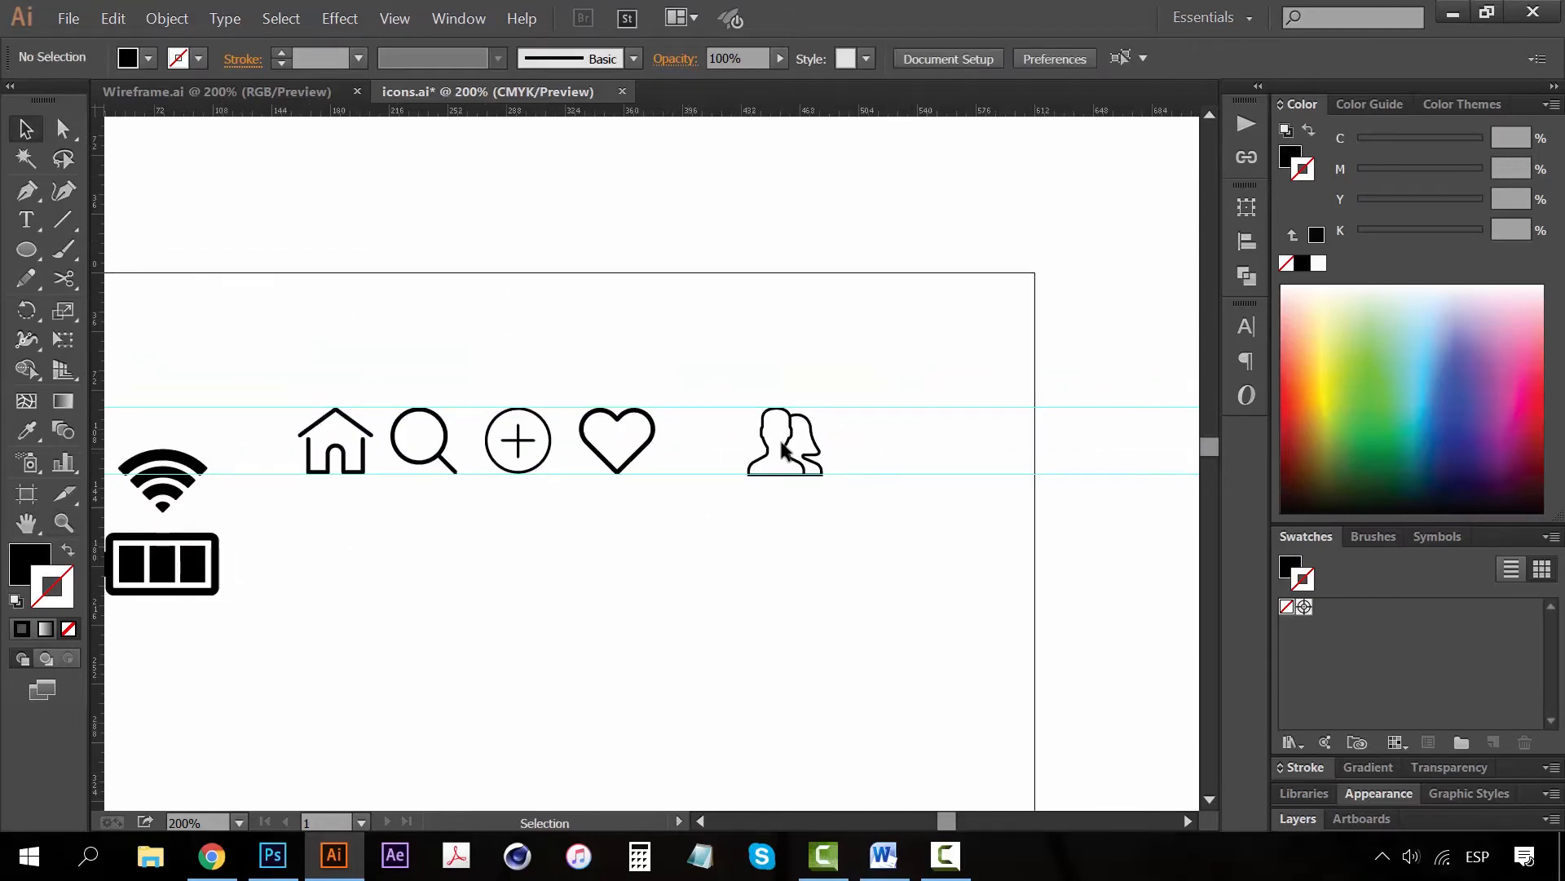
left_click_drag(799, 436, 824, 436)
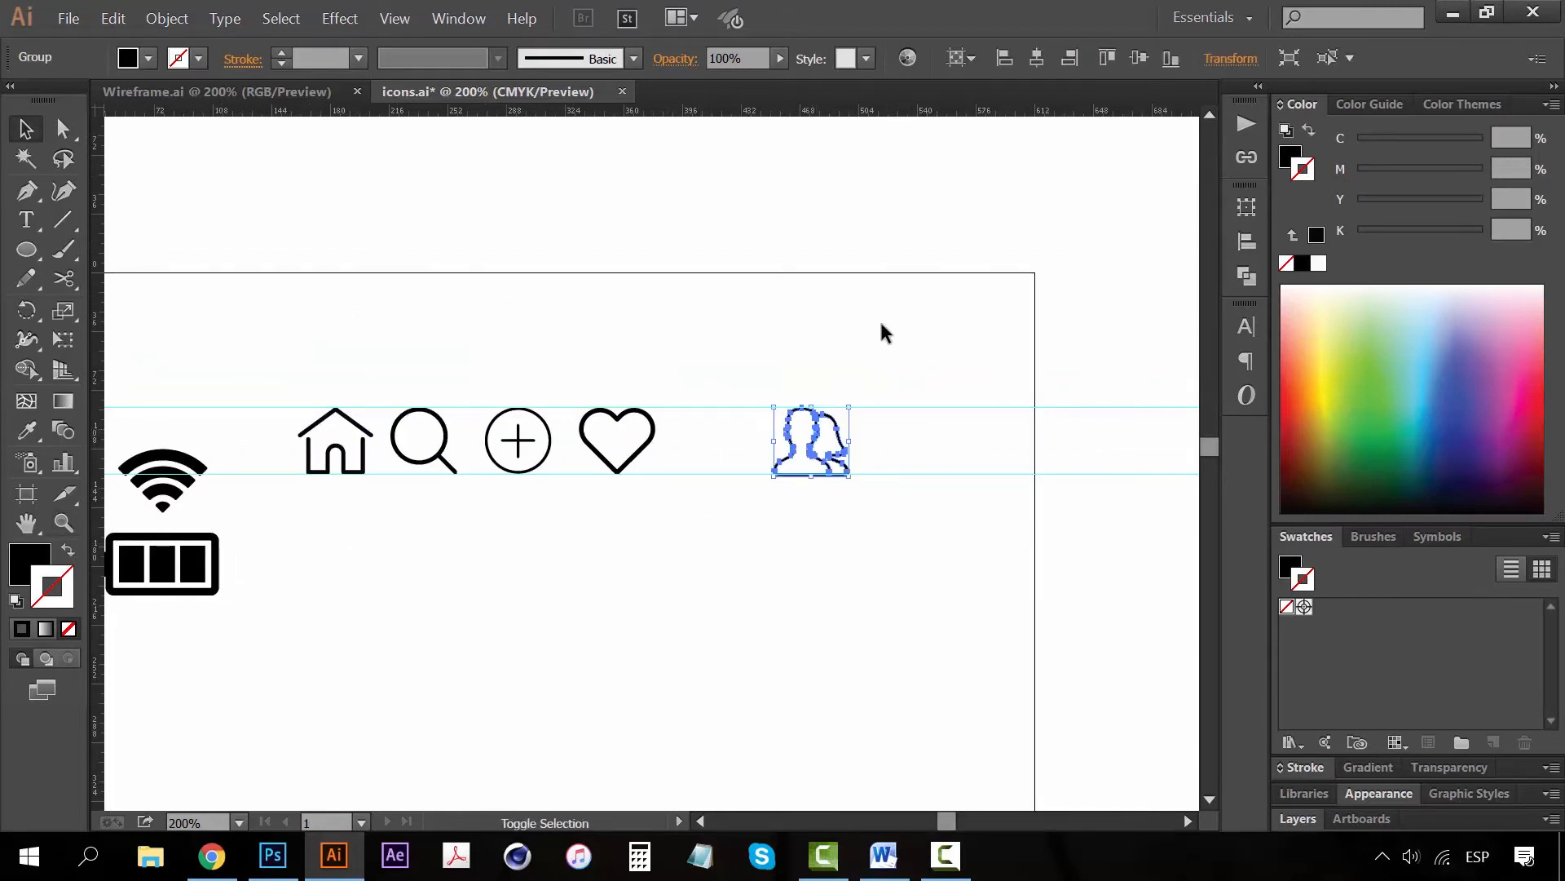
- Select all five icons and distribute them evenly by their horizontal centres, relative to the selection instead of the artboard
left_click_drag(880, 328, 389, 483)
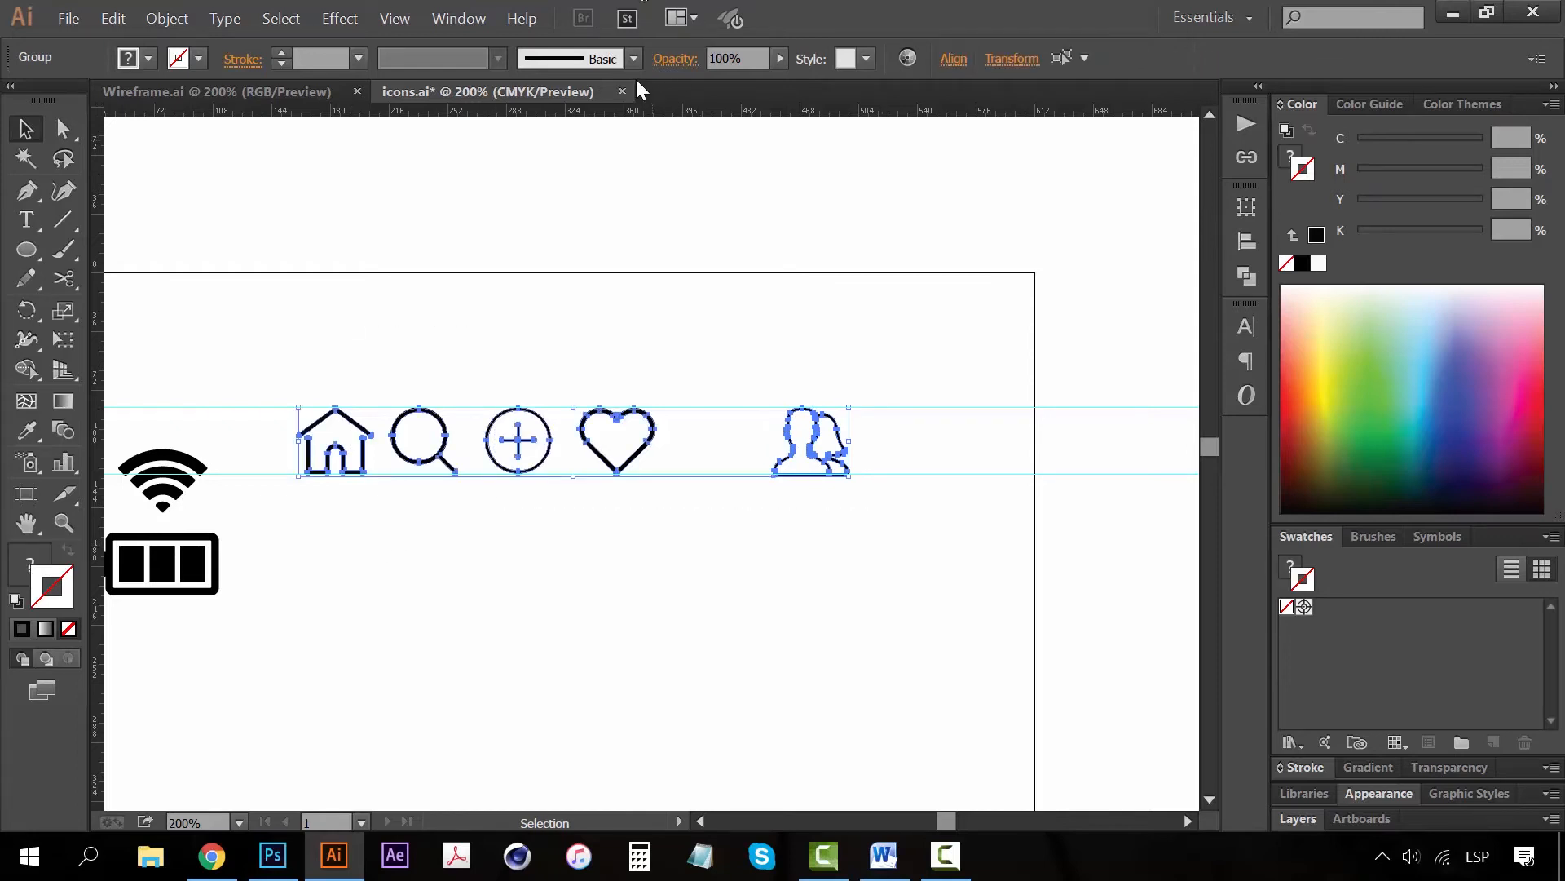
left_click(1247, 241)
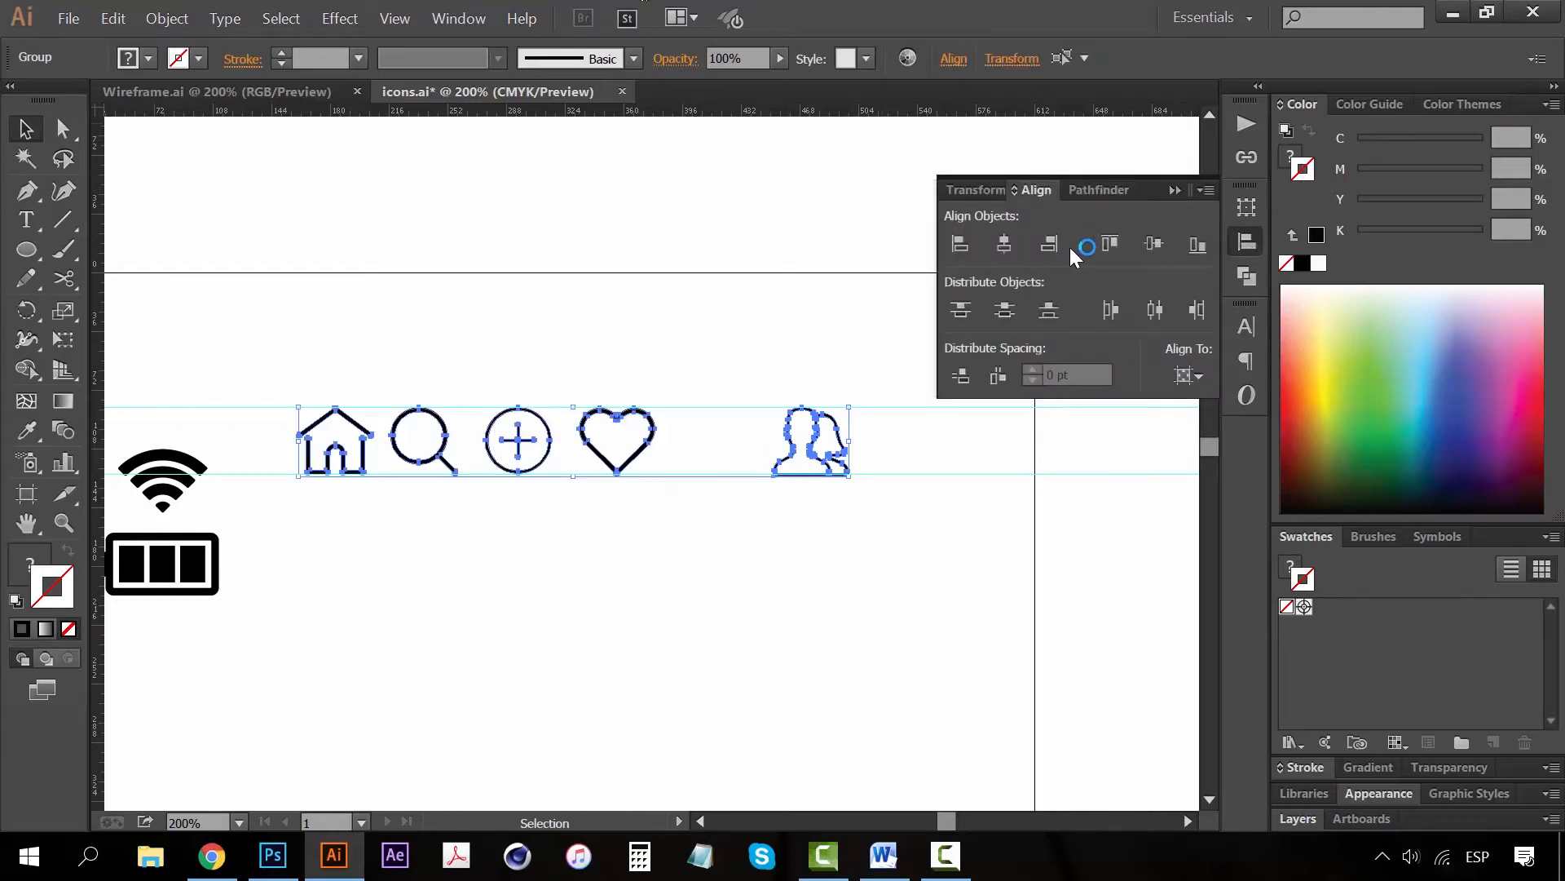
left_click(1154, 309)
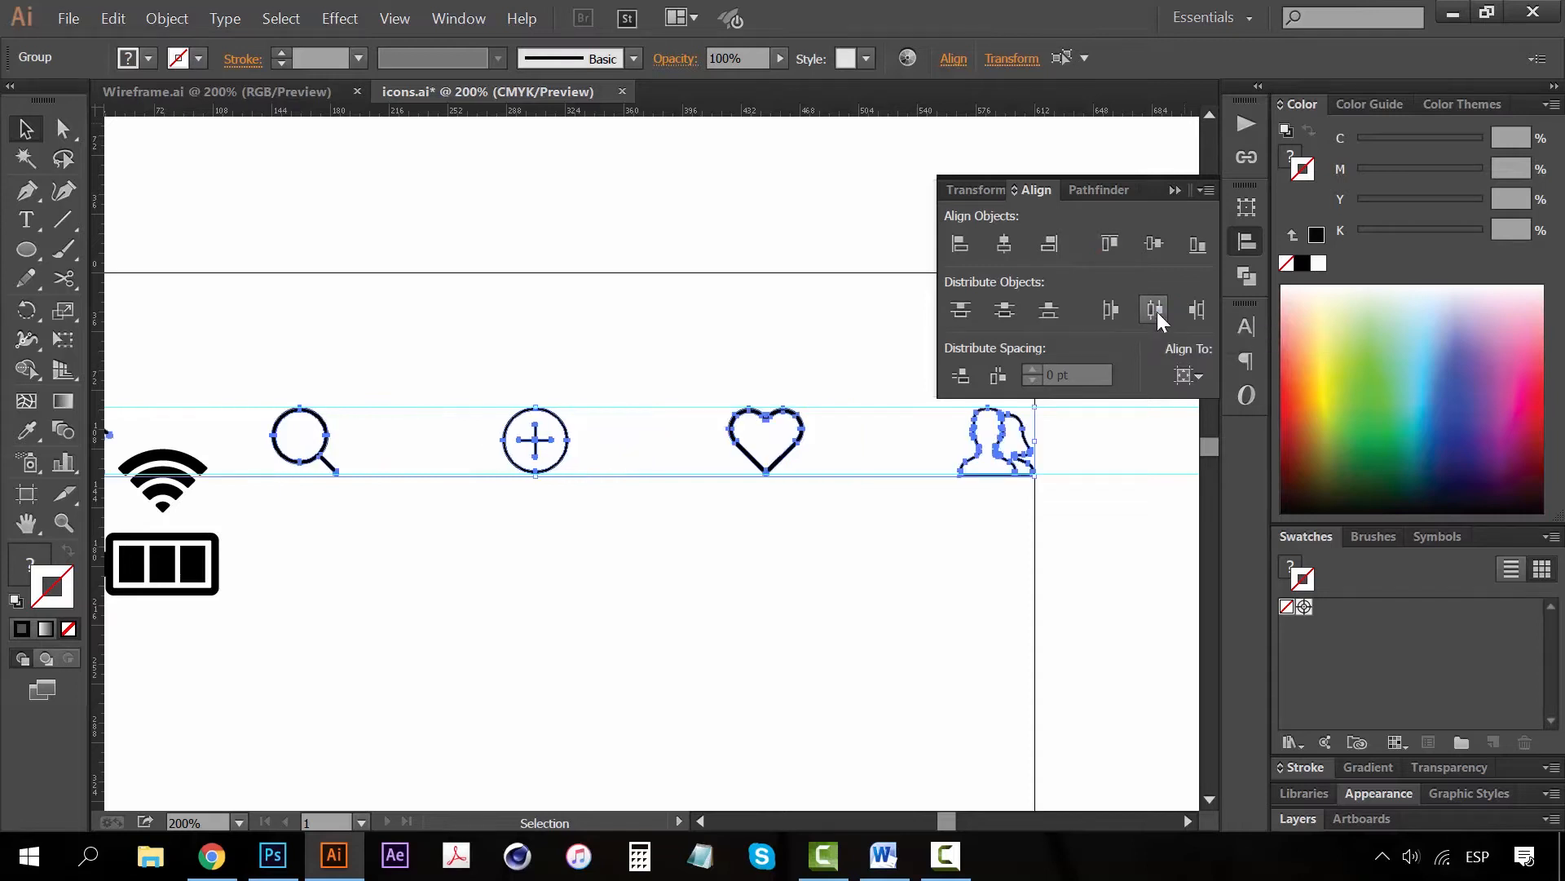
key("ctrl+z")
left_click(1189, 375)
left_click(1207, 405)
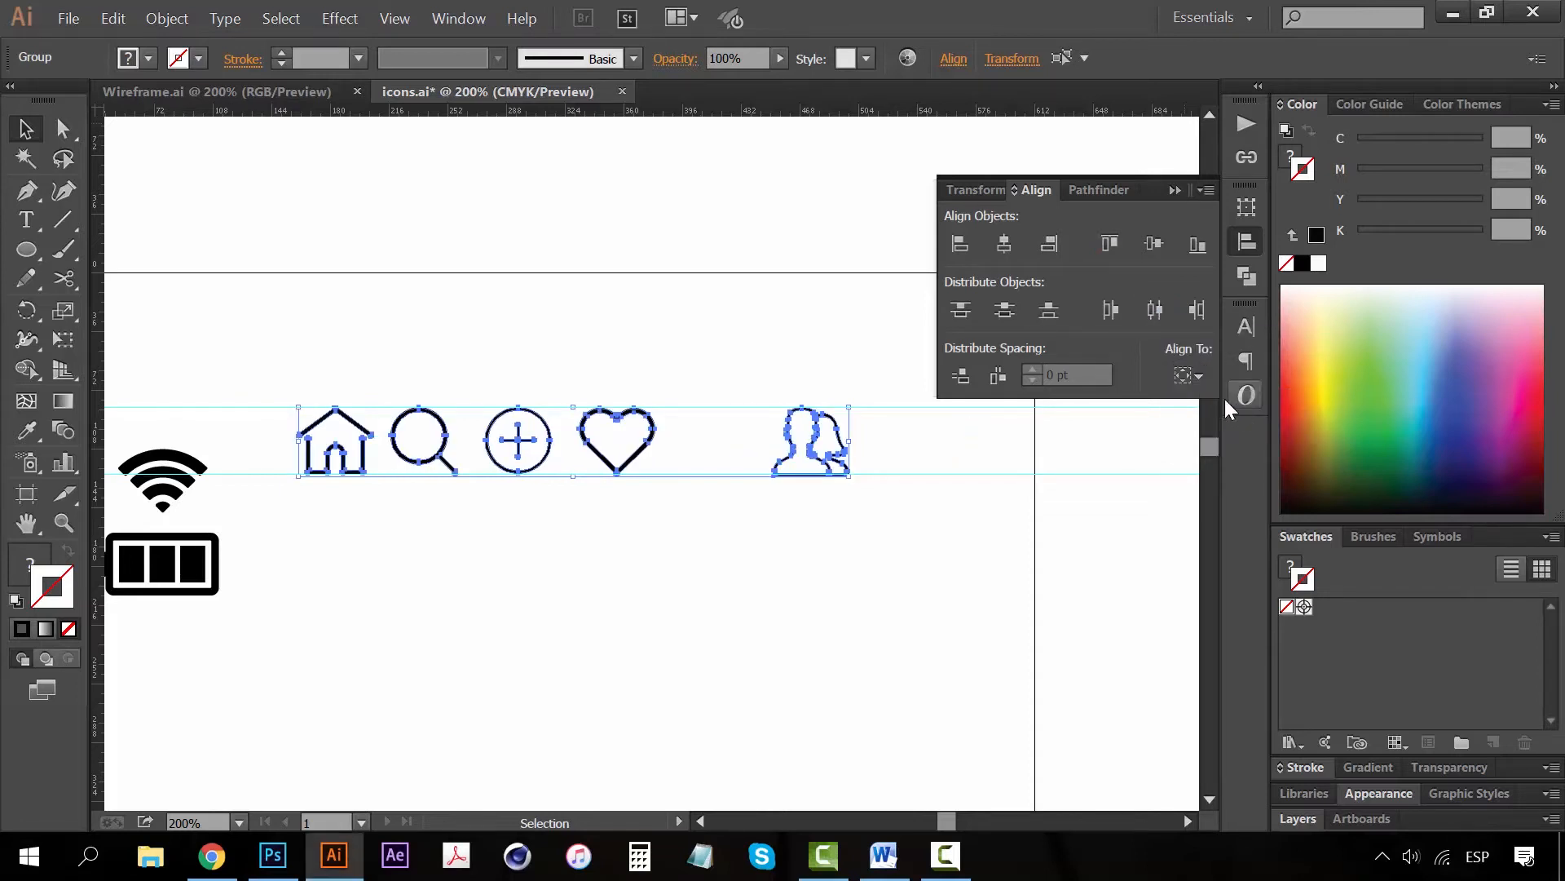
left_click(1155, 310)
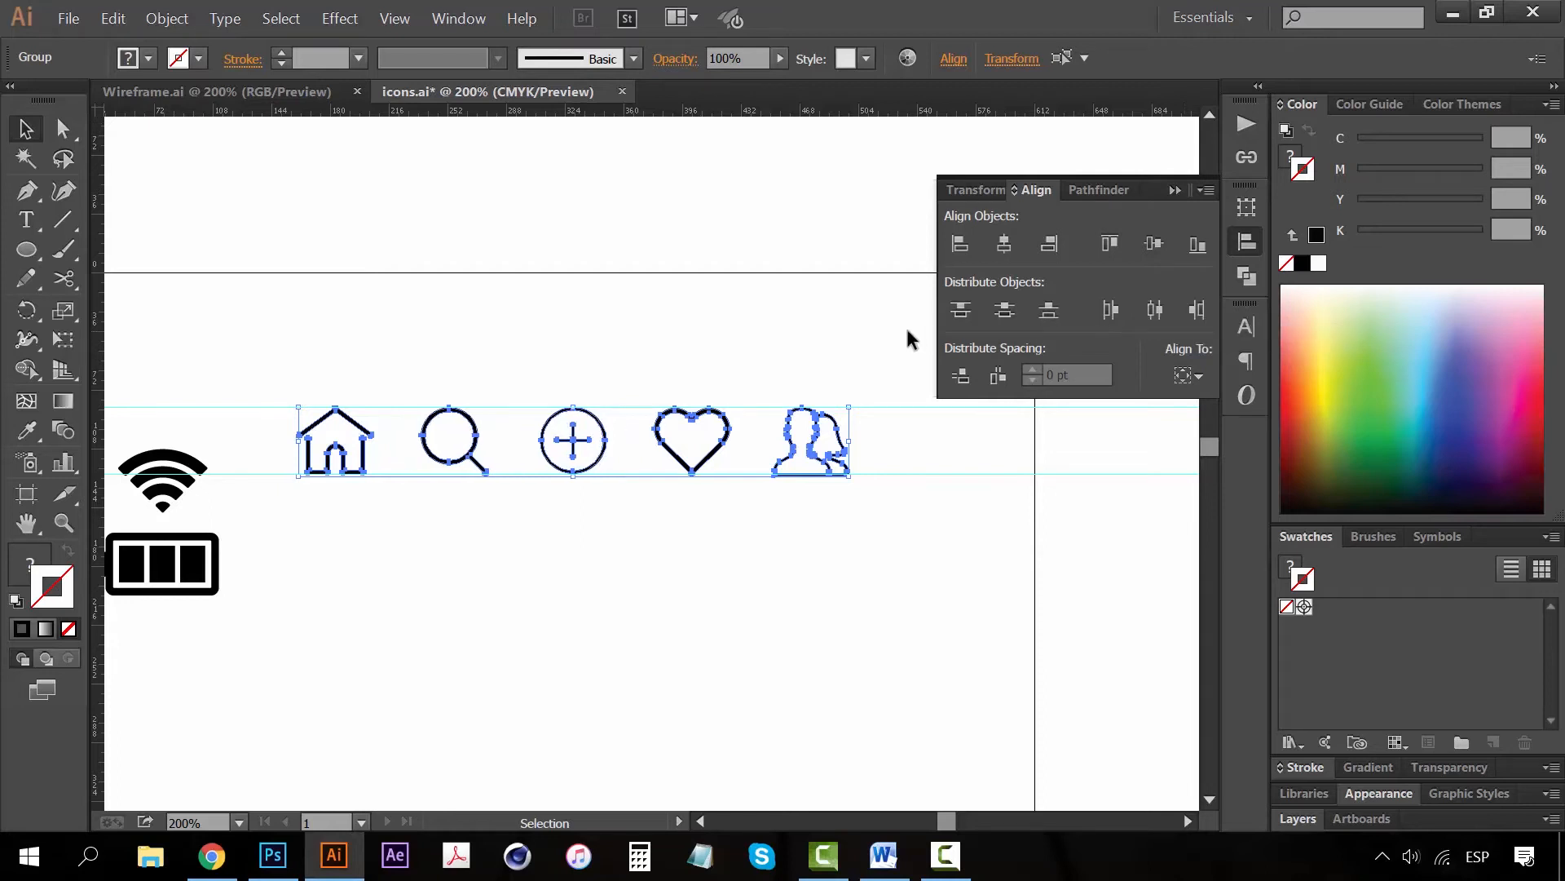
- Move the people icon farther out along the row and redistribute the five icons evenly by their horizontal centres
left_click(864, 398)
left_click_drag(830, 447, 887, 447)
left_click_drag(883, 375, 291, 528)
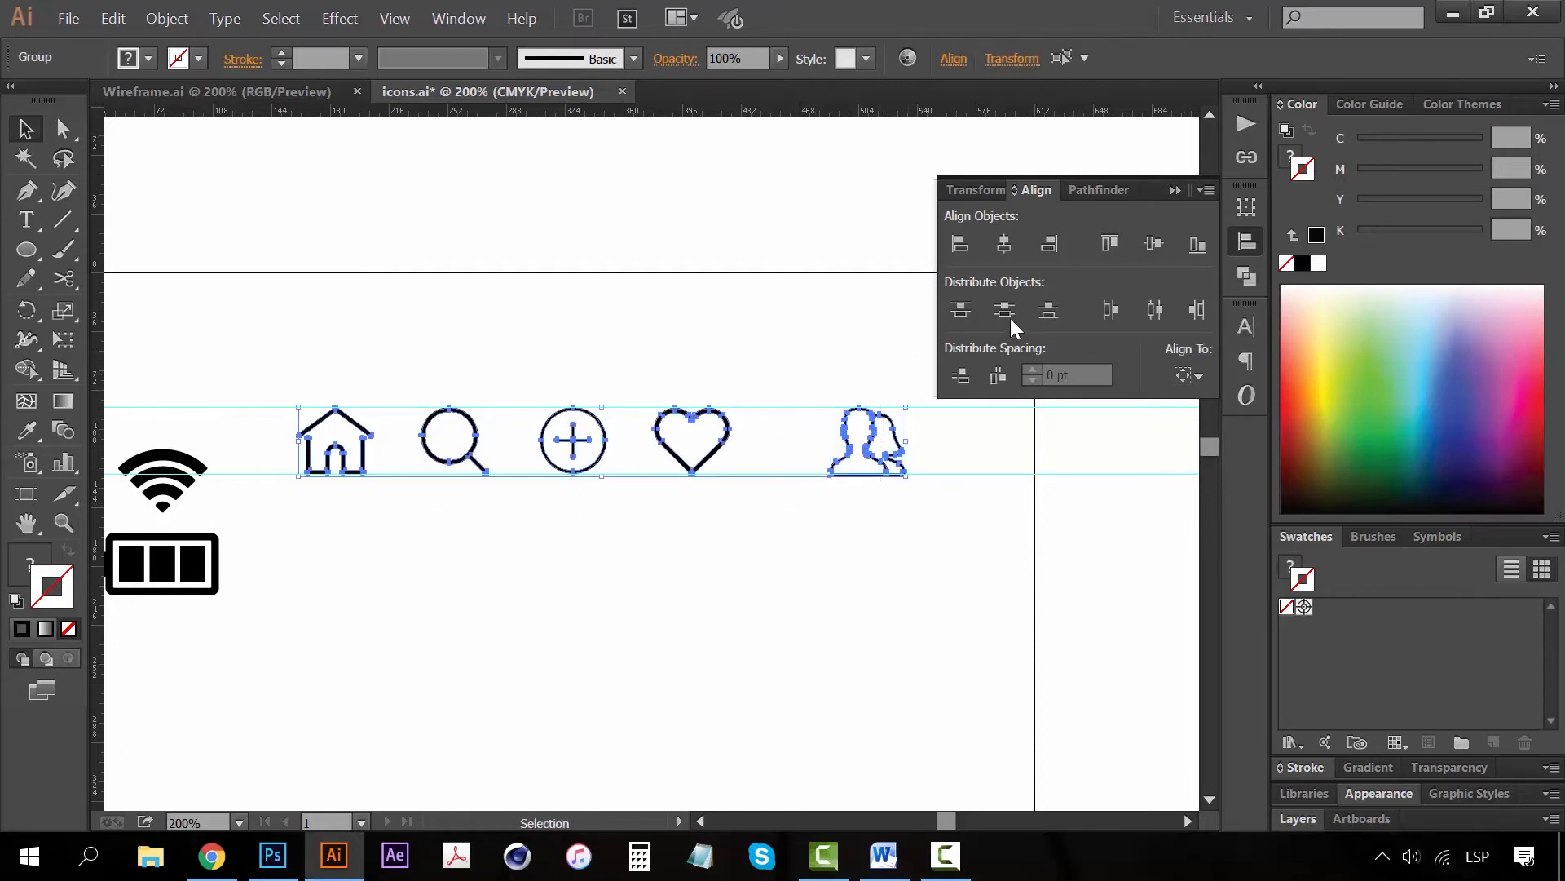
left_click(1154, 311)
- Copy the five icons, switch to Photoshop and paste them as a smart object, placed across the Dashboard's grey bottom bar
left_click_drag(888, 365, 340, 535)
key("ctrl")
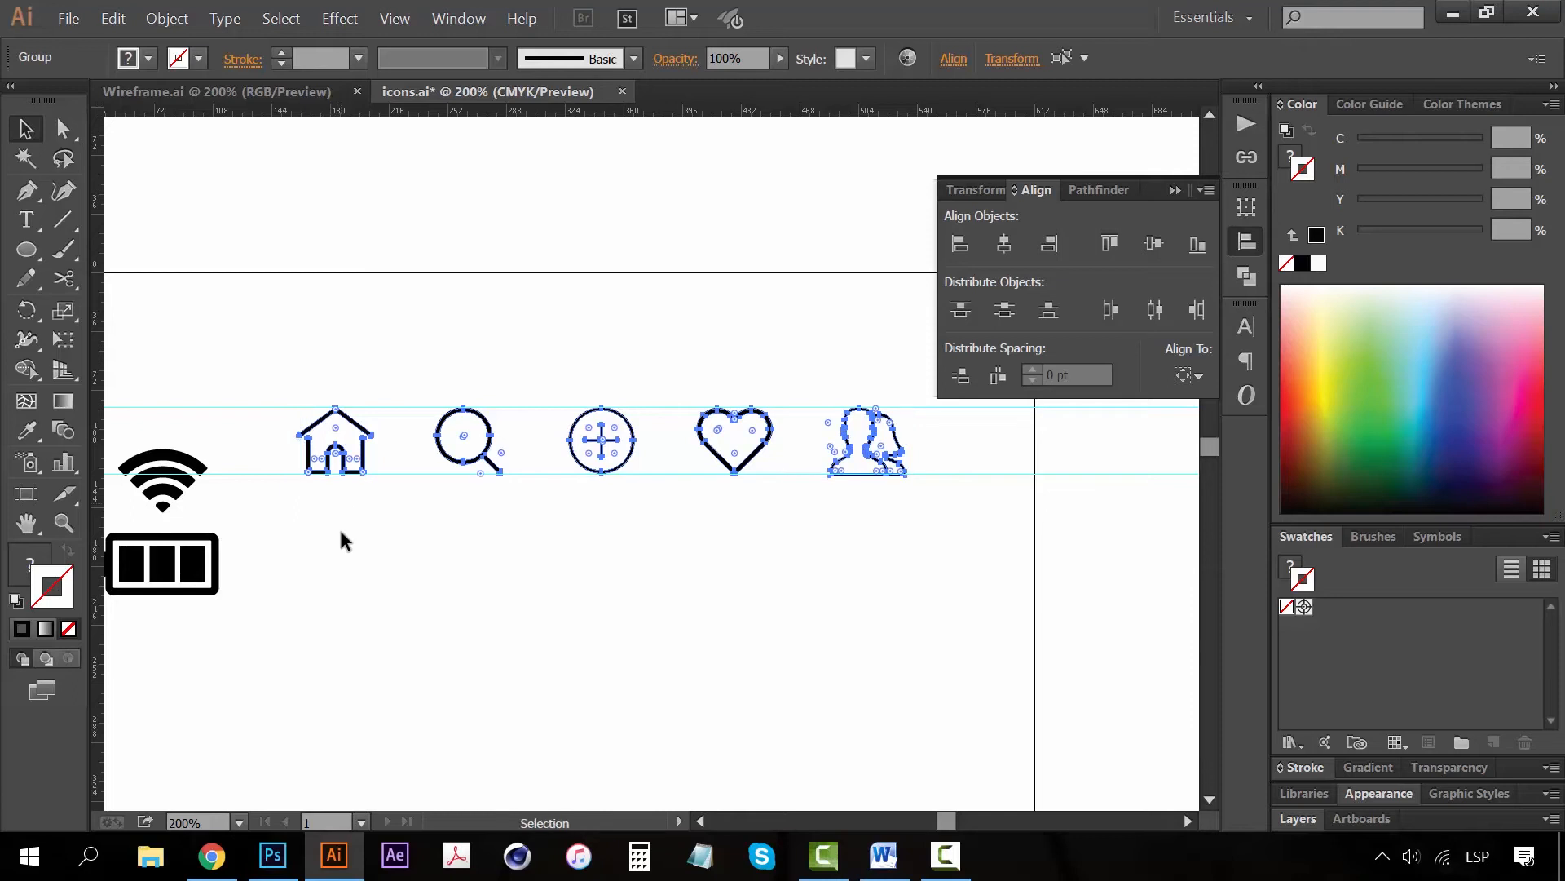
left_click(273, 855)
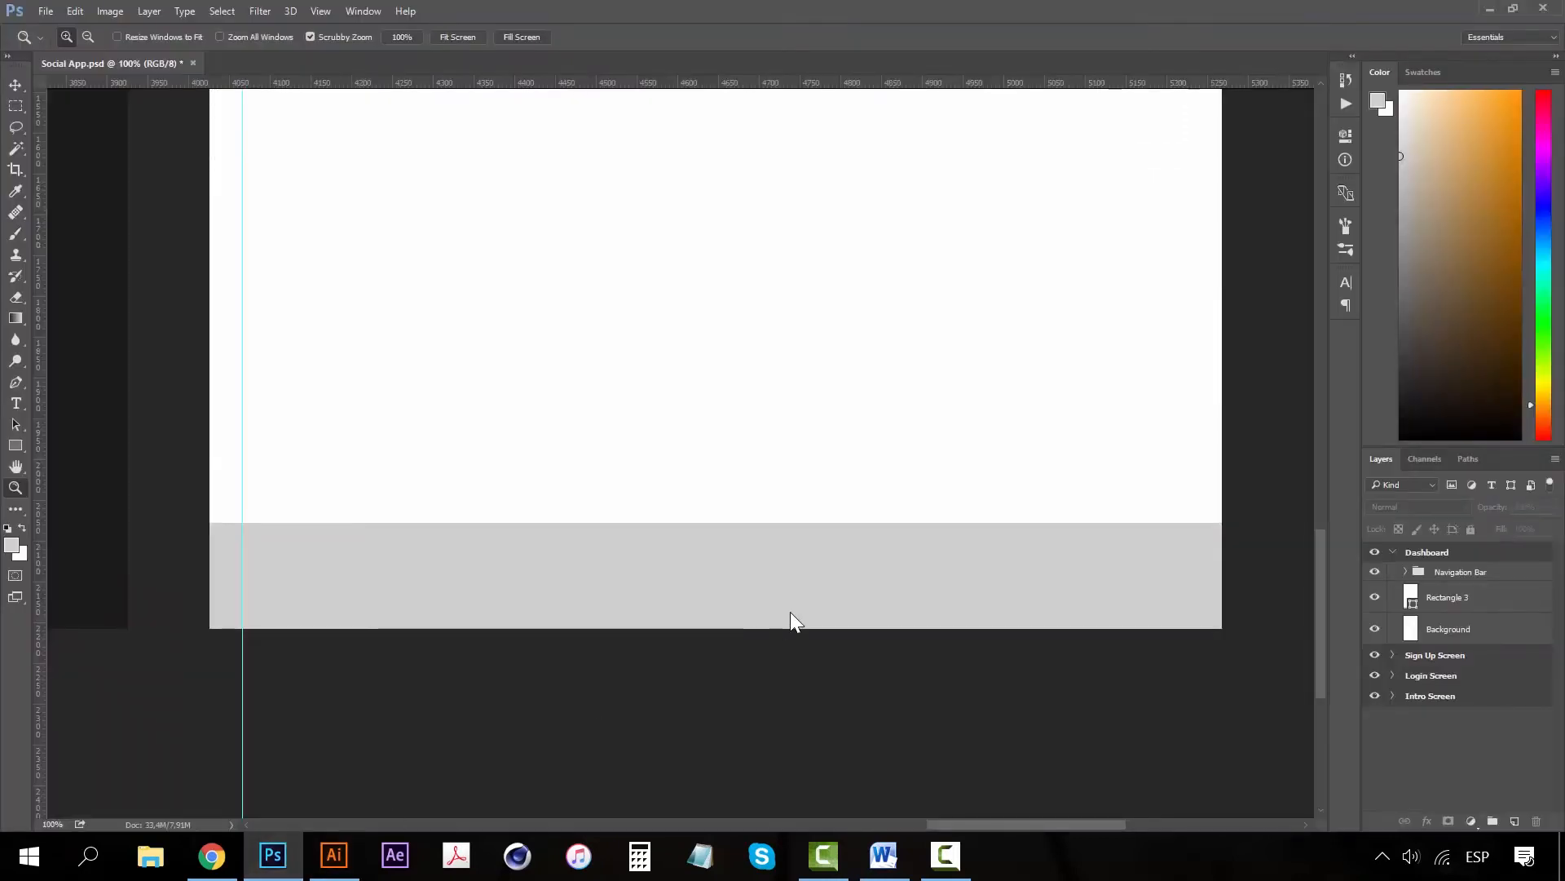
left_click(829, 574, "alt")
key("ctrl+v")
left_click(852, 262)
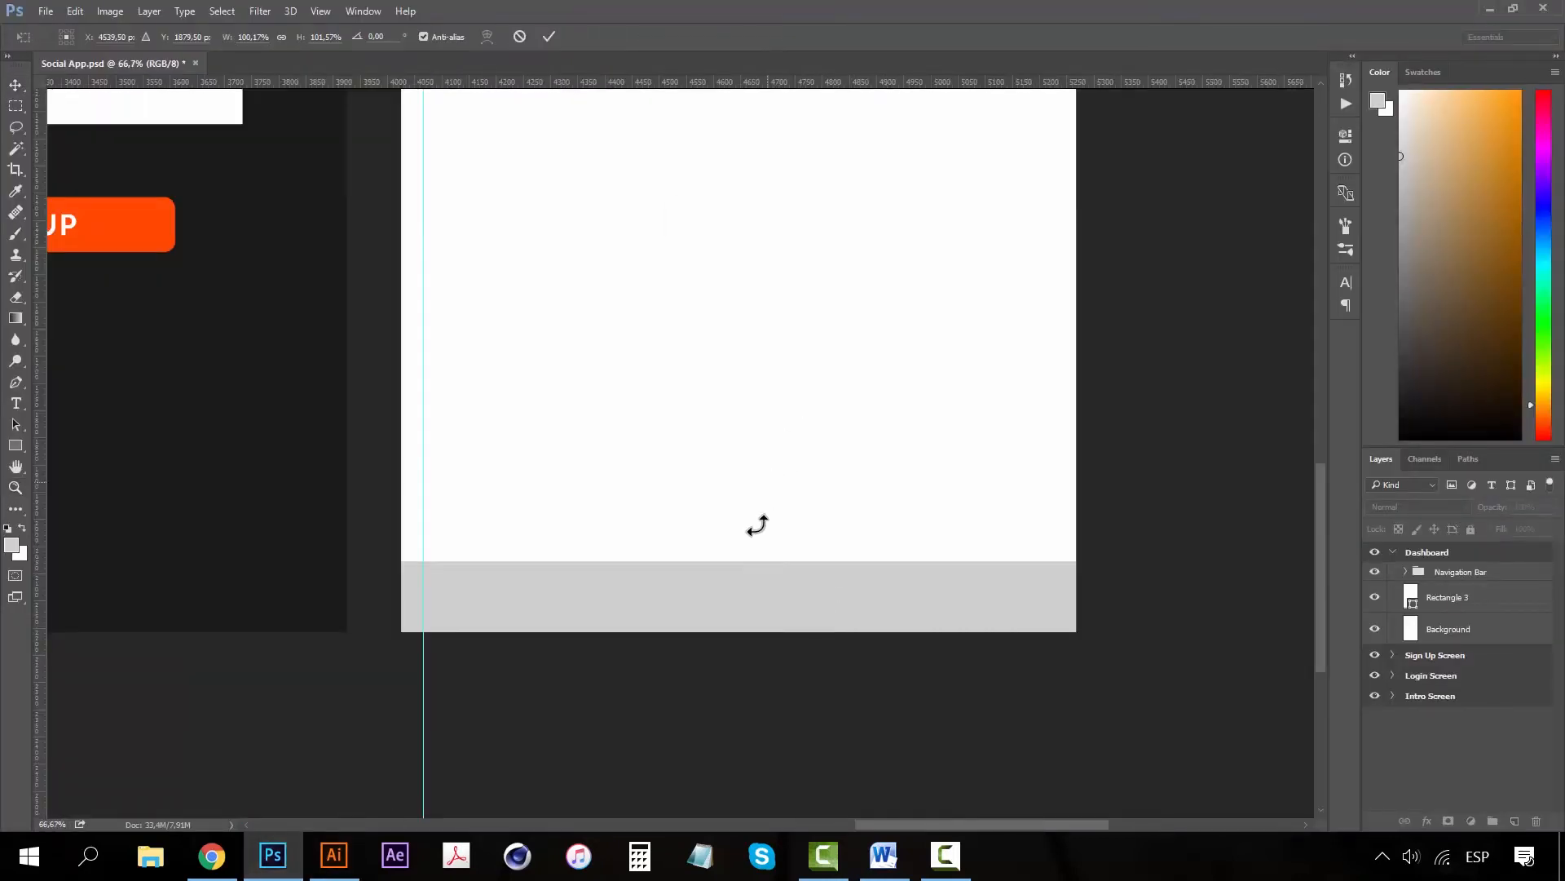
left_click_drag(756, 609, 975, 602)
key("Return")
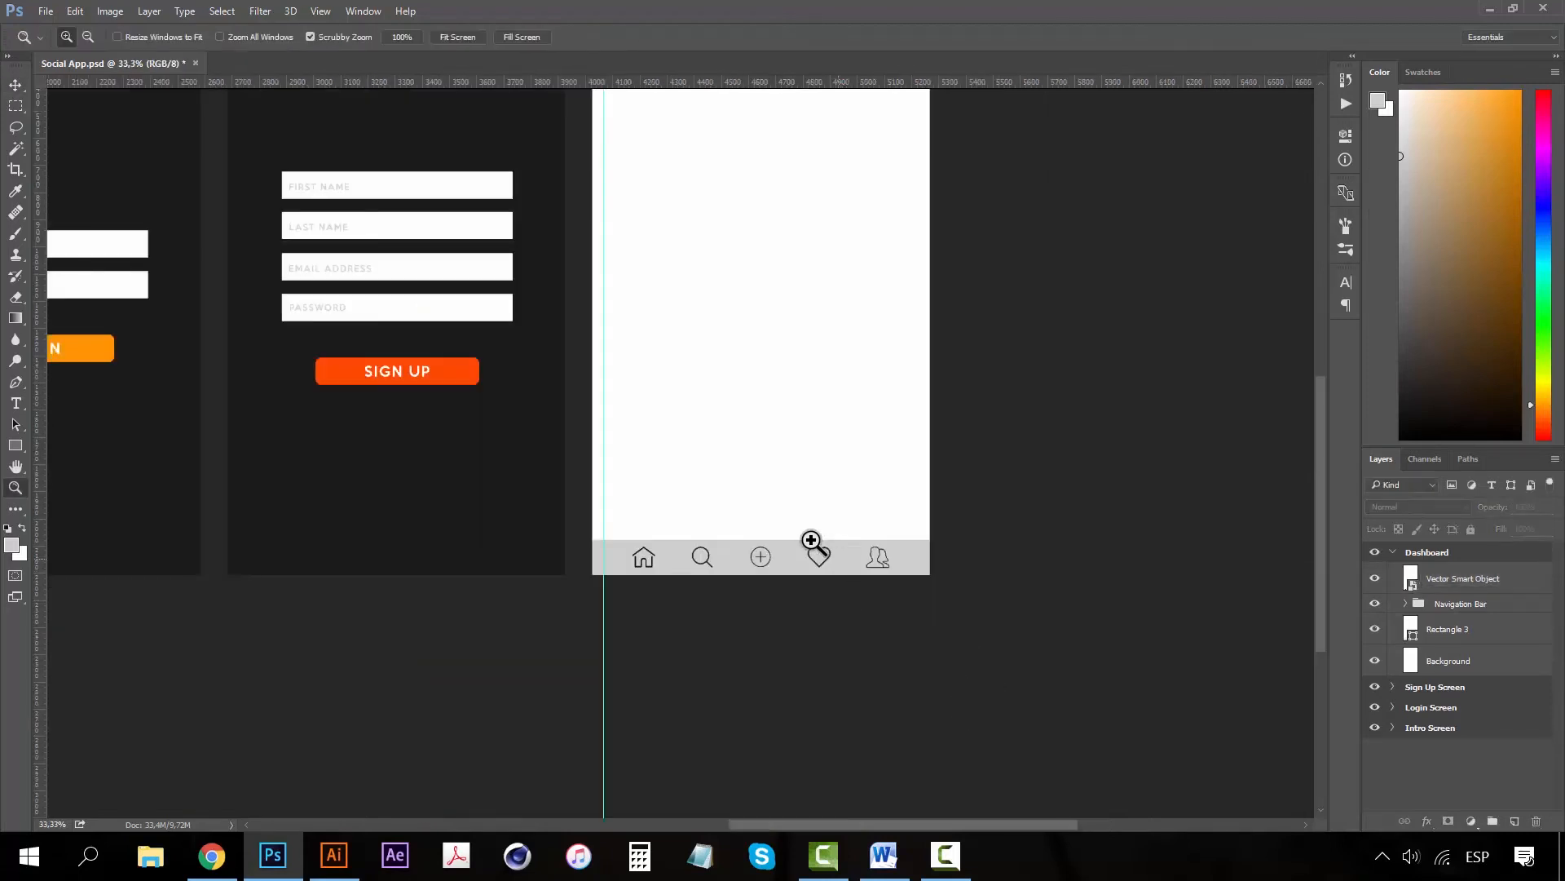
- Lighten the fill colour of the Dashboard's bottom bar rectangle to #dfdfdf
key("v")
left_click(916, 570)
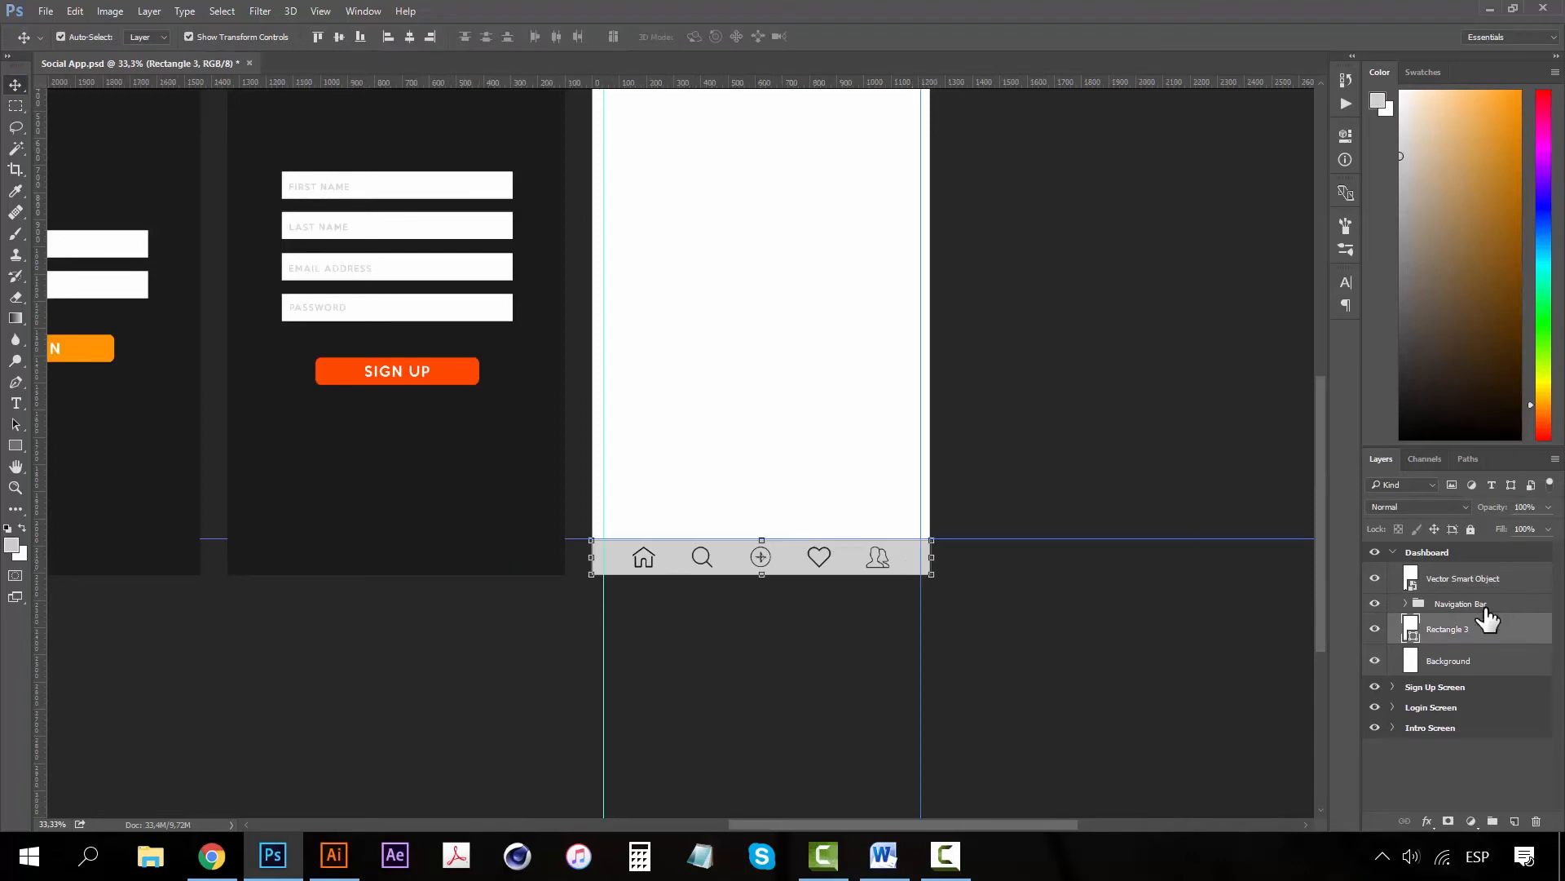
double_click(1410, 629)
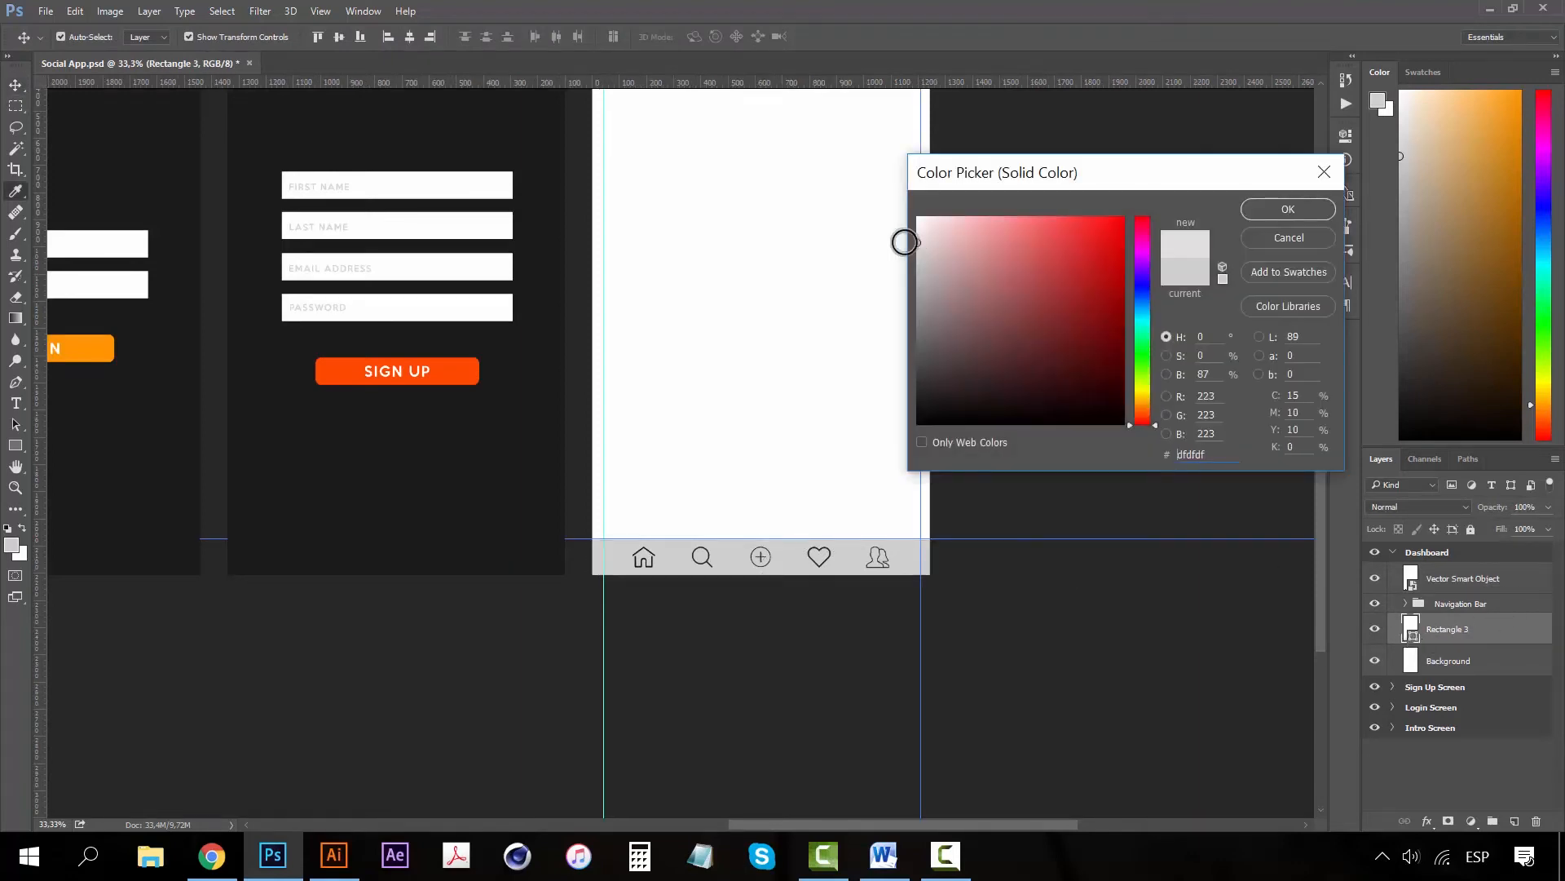
left_click(915, 242)
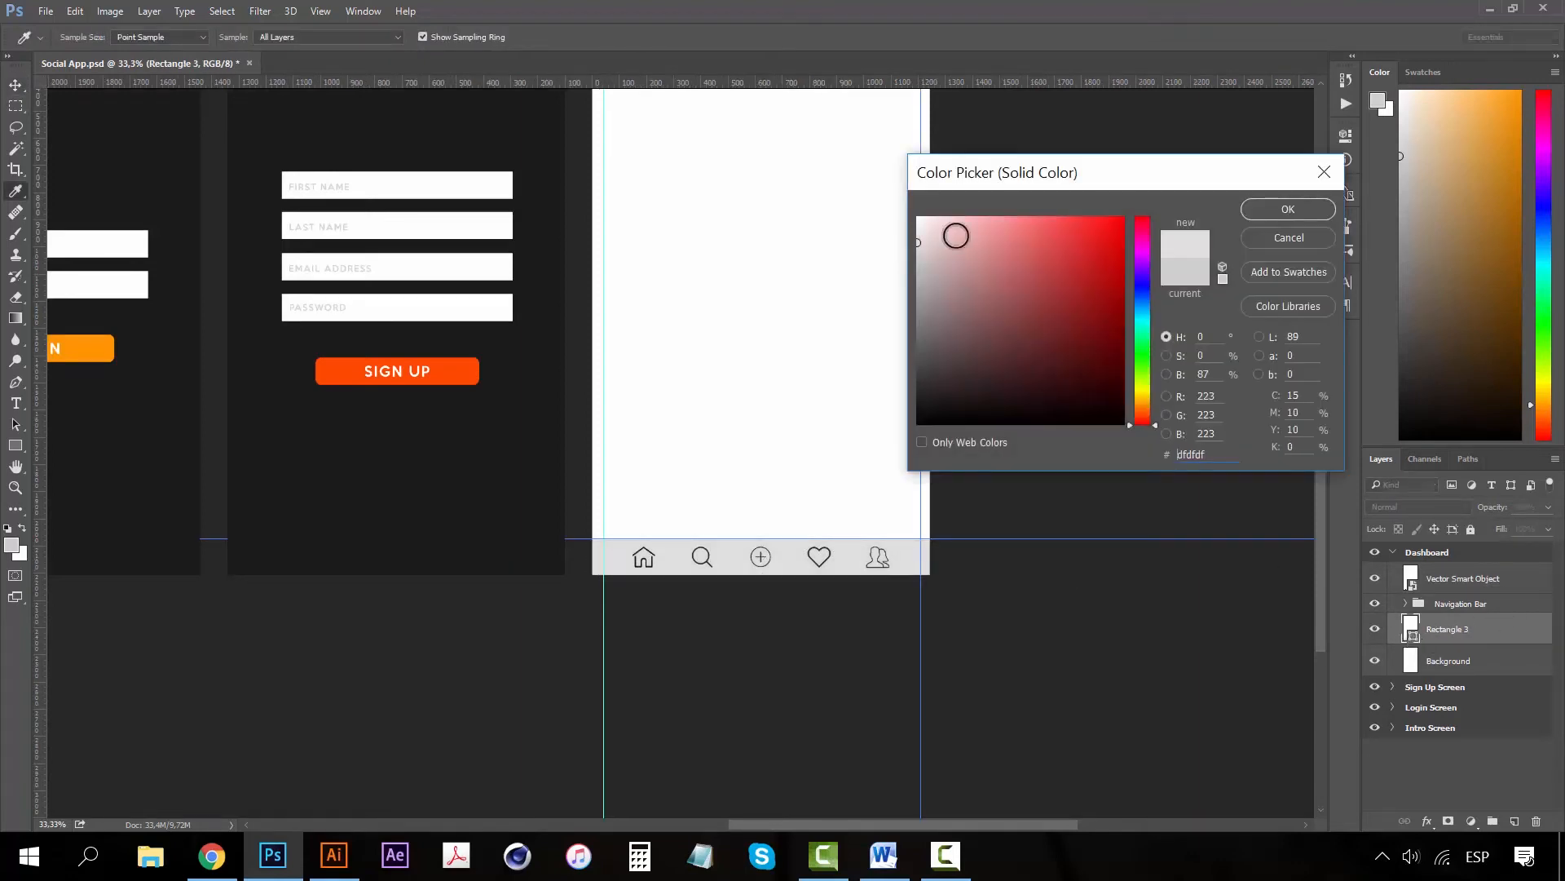
left_click(1287, 210)
left_click(1087, 393)
- Remove the horizontal guide below the status bar and the vertical guide along the Dashboard artboard's edge
key("z")
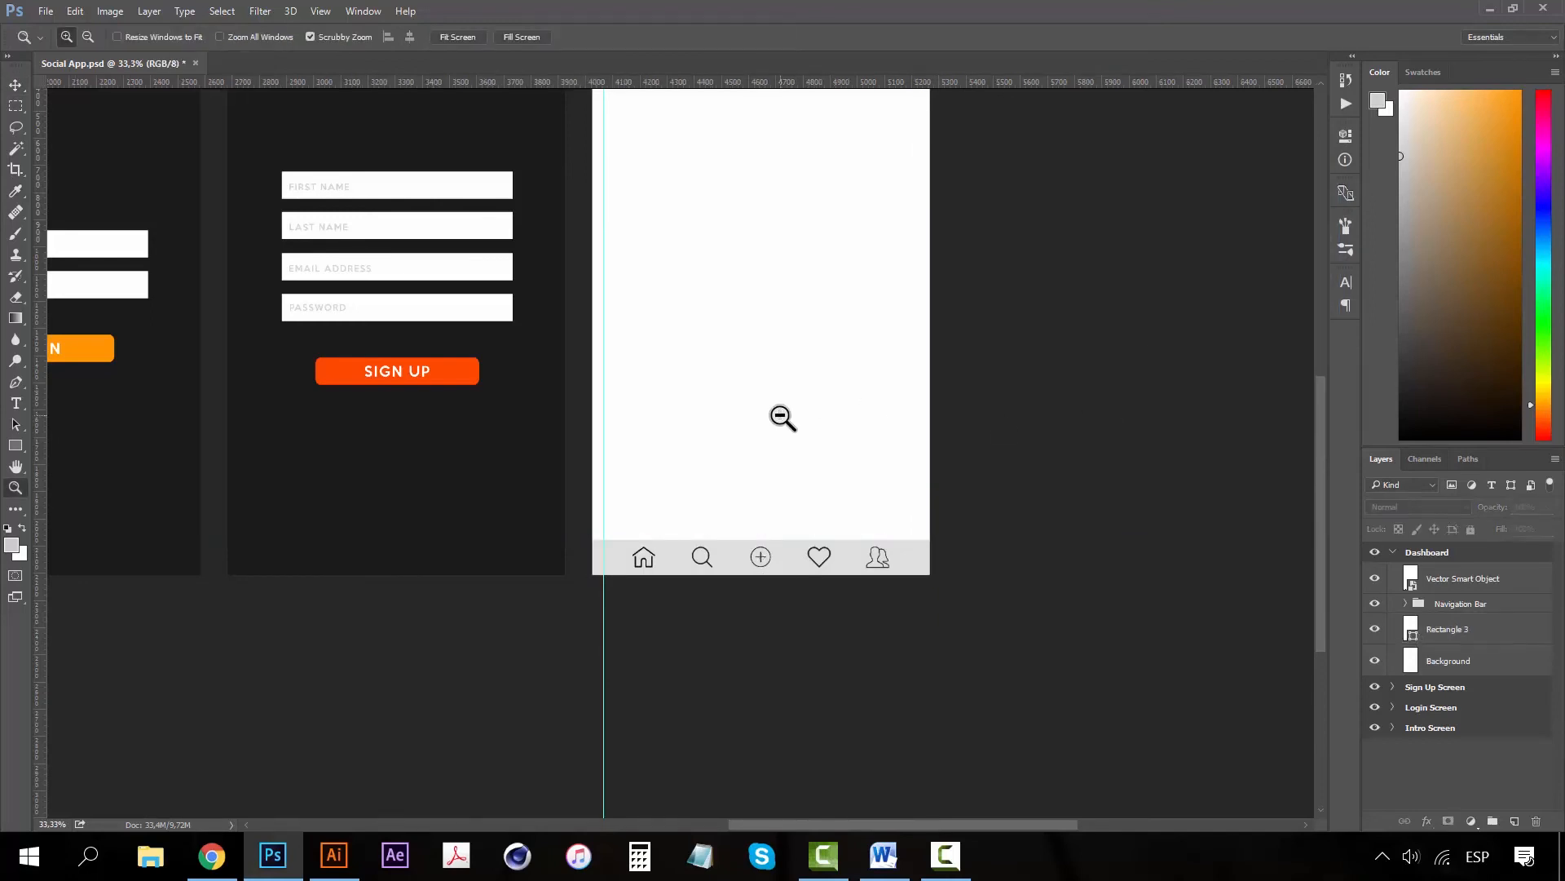
left_click(775, 430, "alt")
scroll(759, 489, "up", 2)
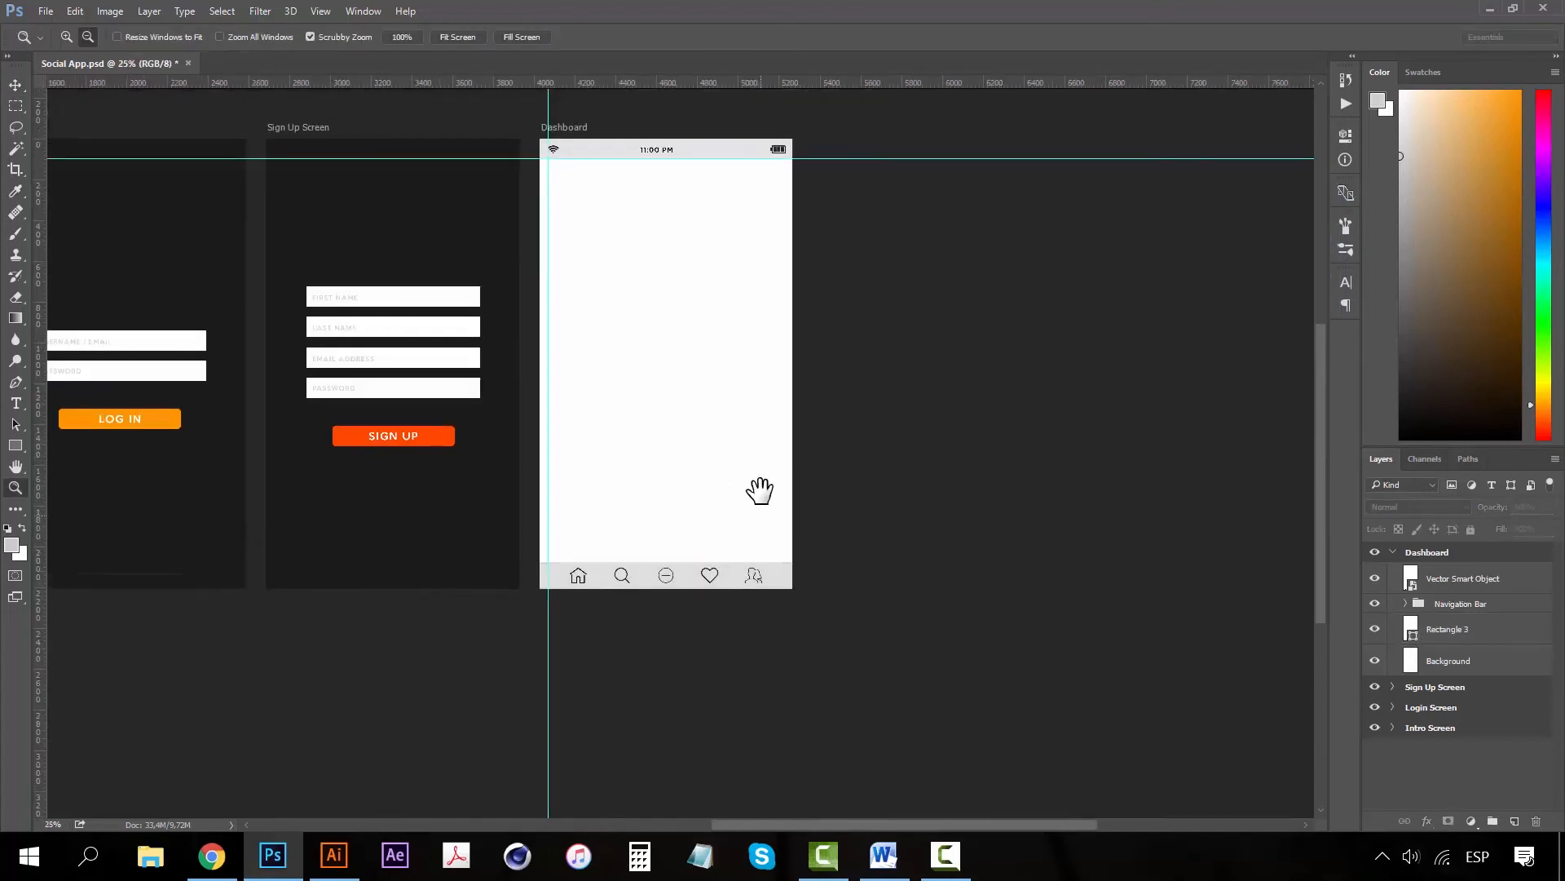
key("v")
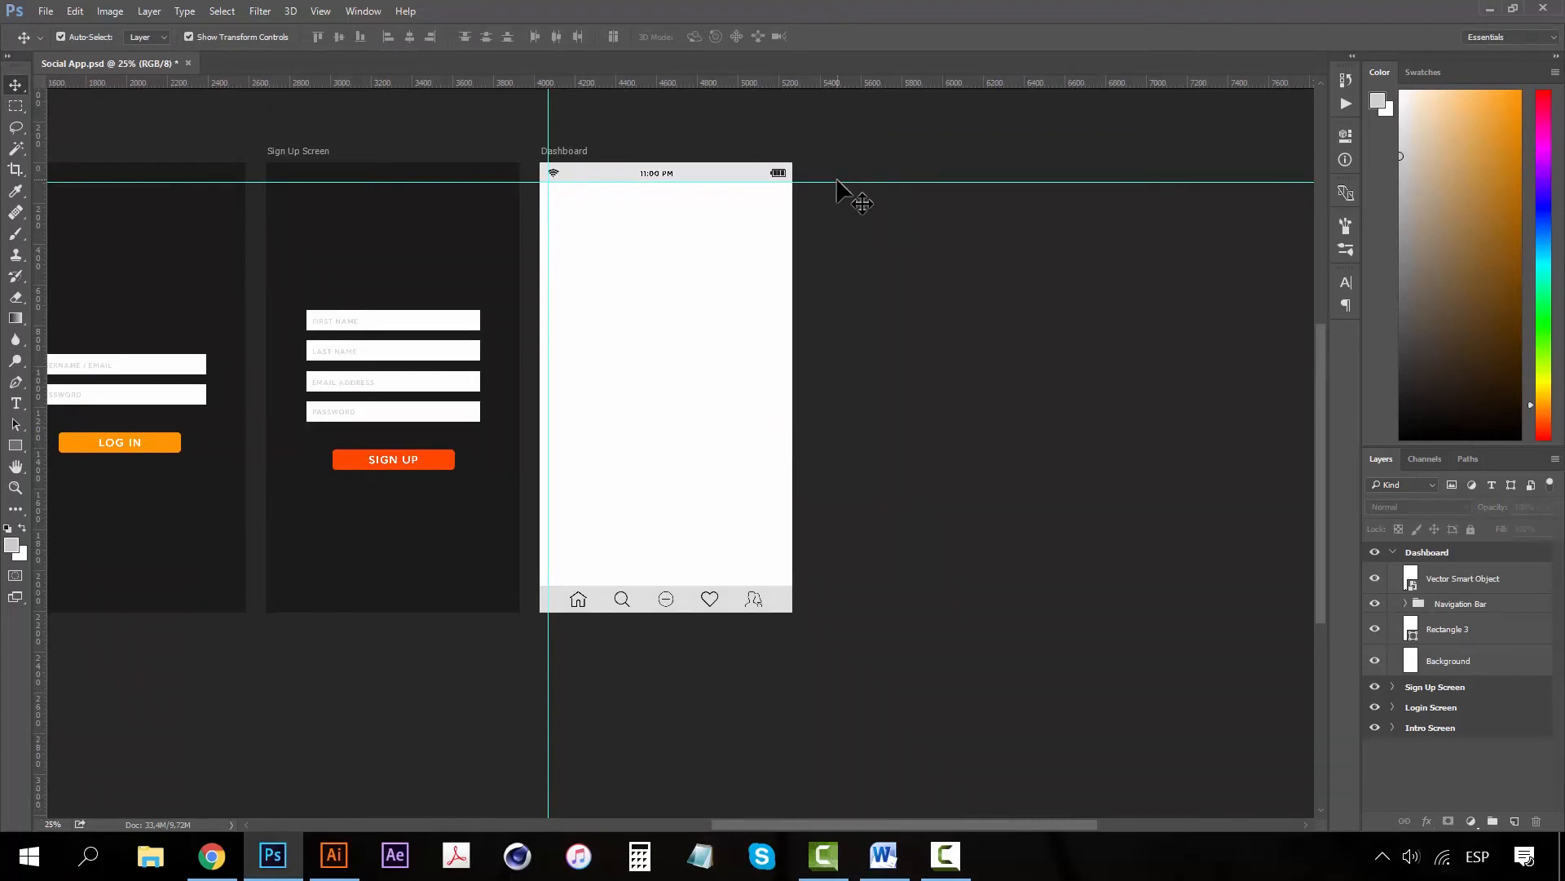
left_click_drag(835, 182, 834, 9)
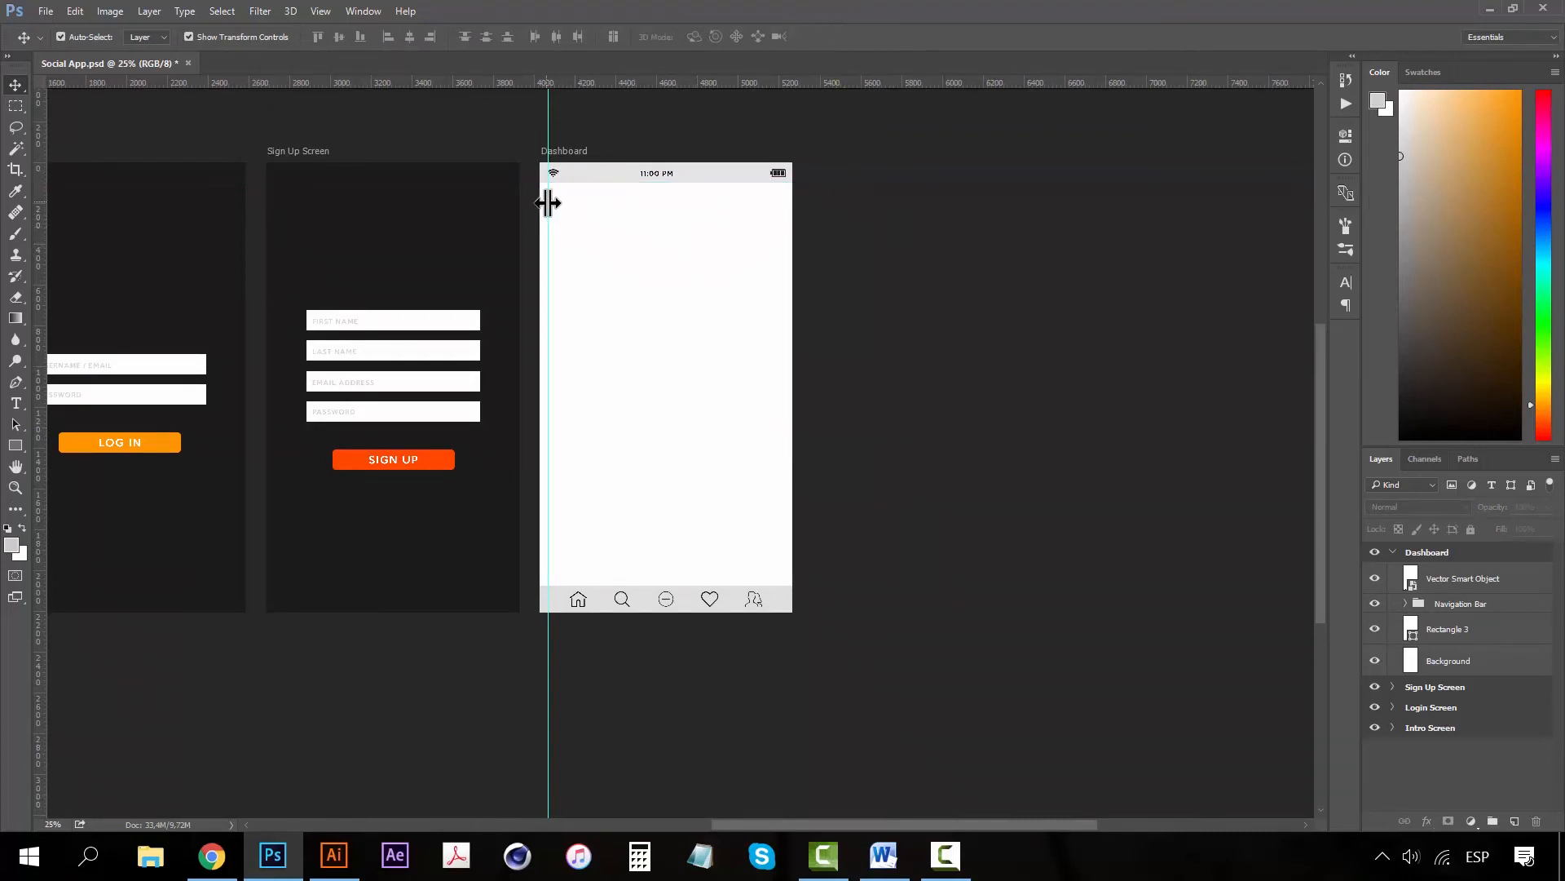
left_click_drag(548, 201, 479, 3)
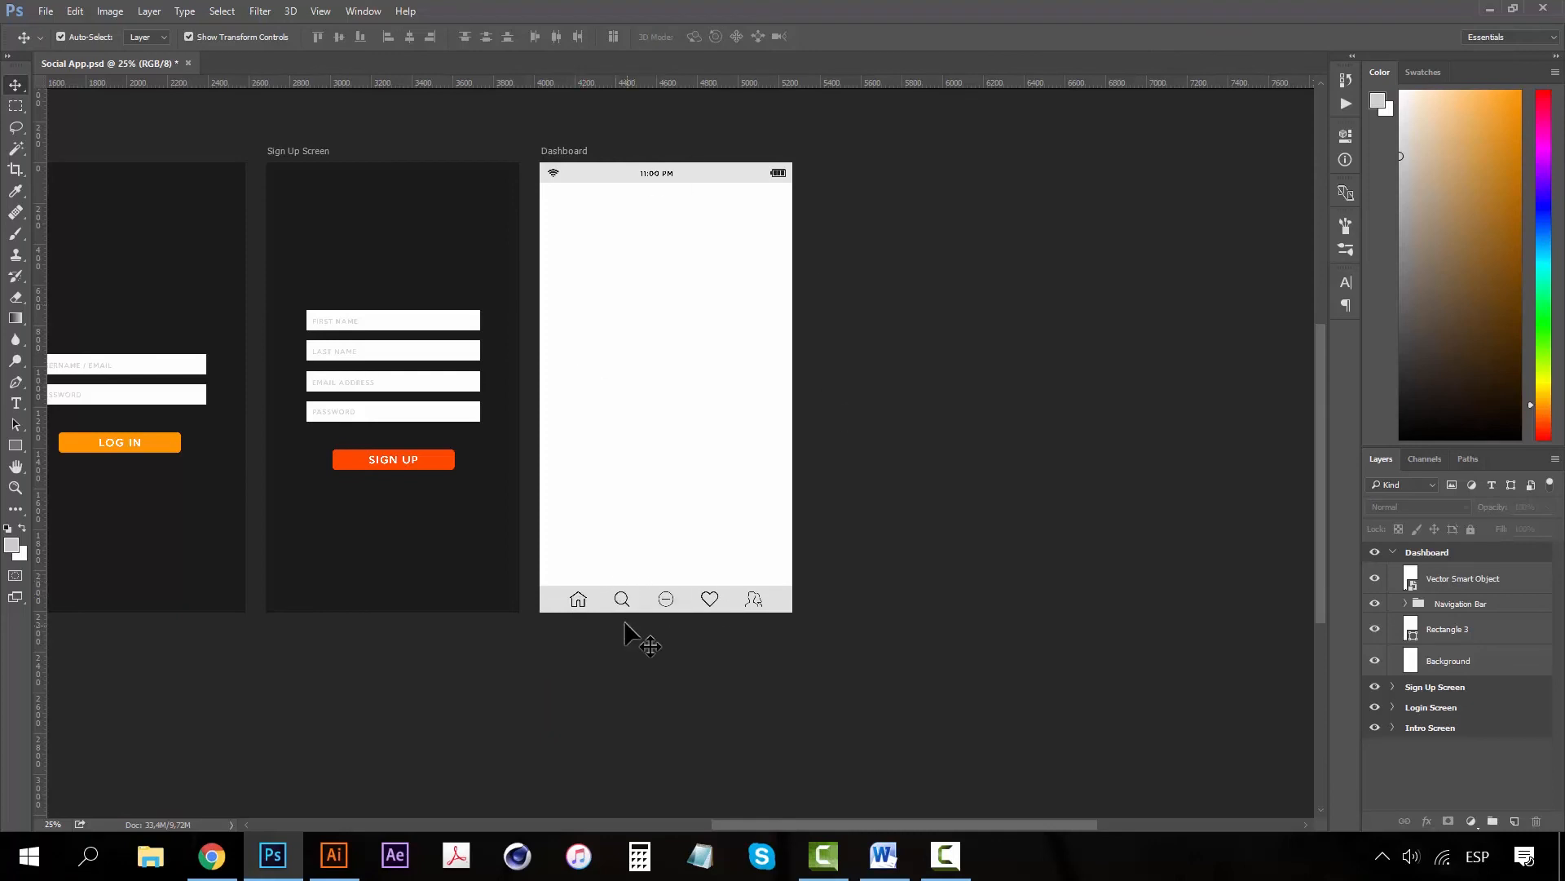
- Place the bottom bar rectangle directly beneath the icons' smart object in the layer order and group both layers as Toolbar
left_click(667, 599, "ctrl")
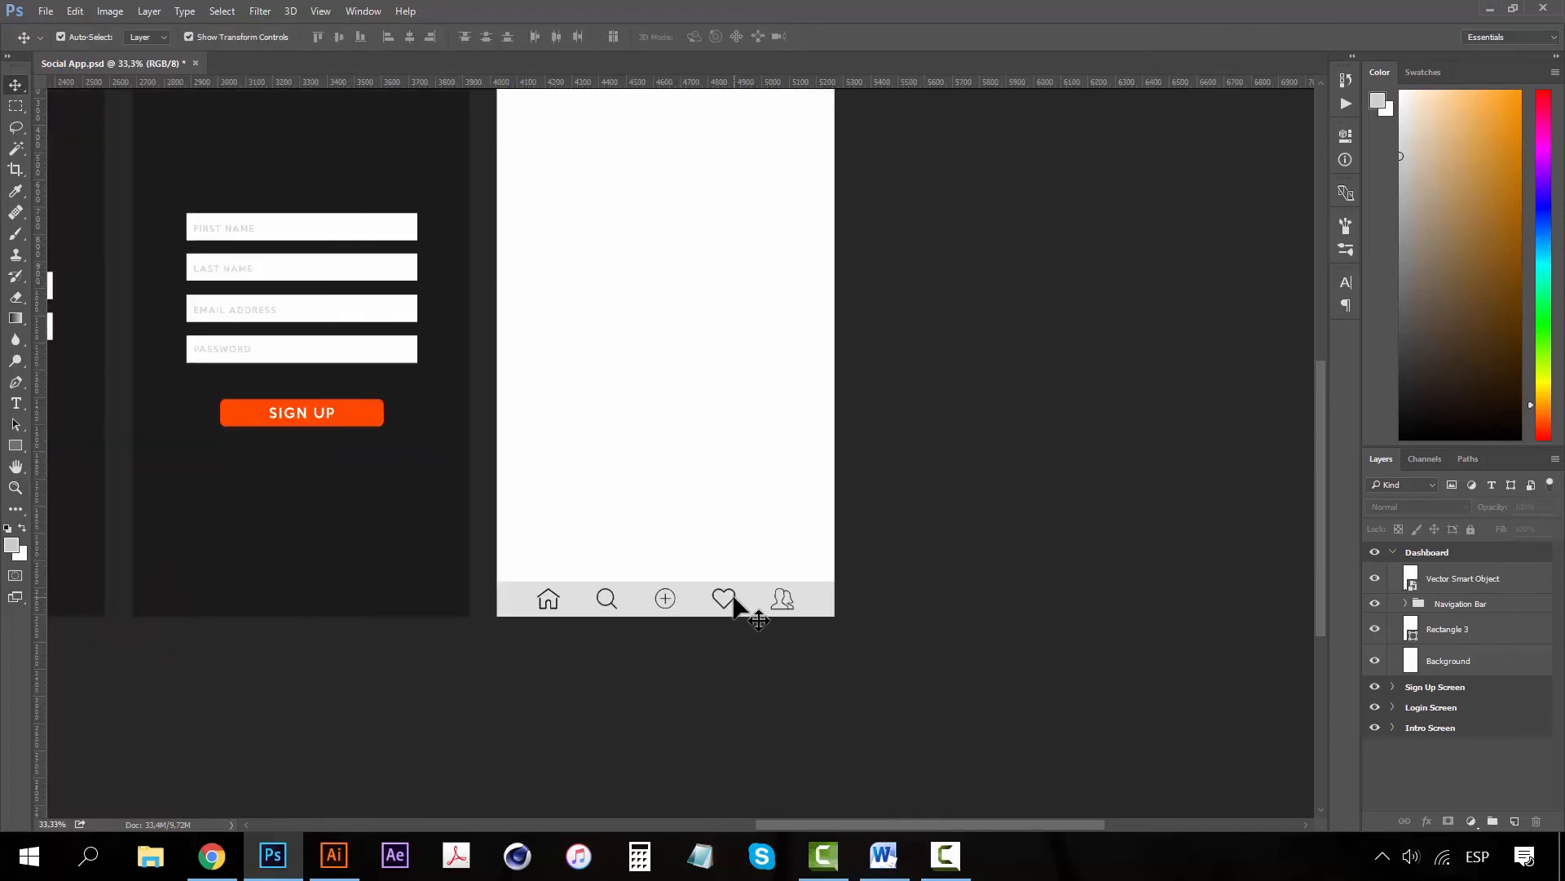
scroll(803, 496, "up", 2)
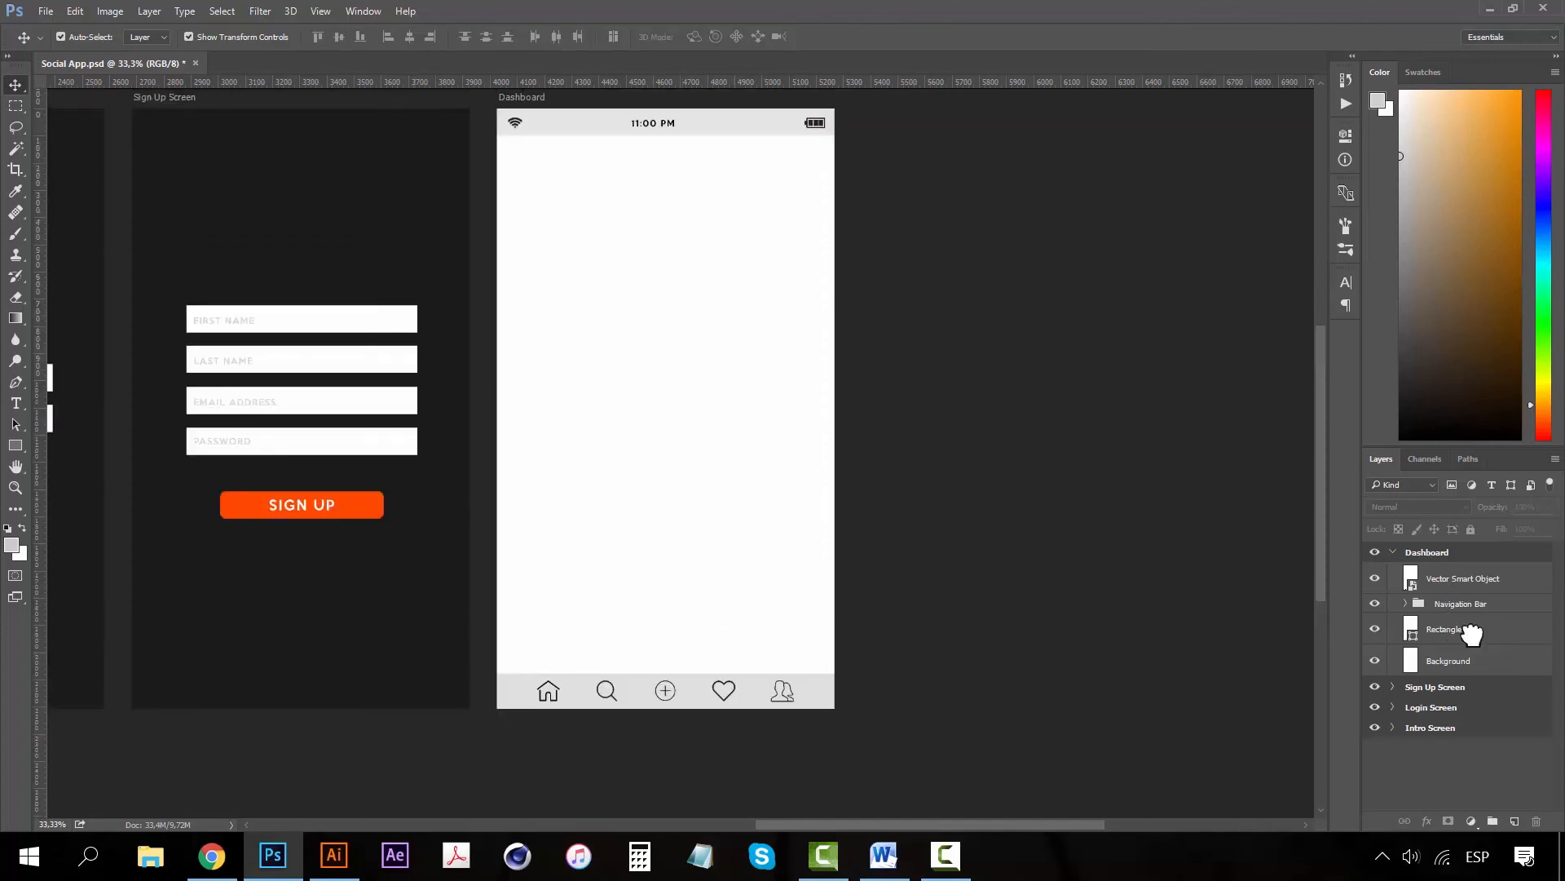
left_click_drag(1471, 634, 1475, 616)
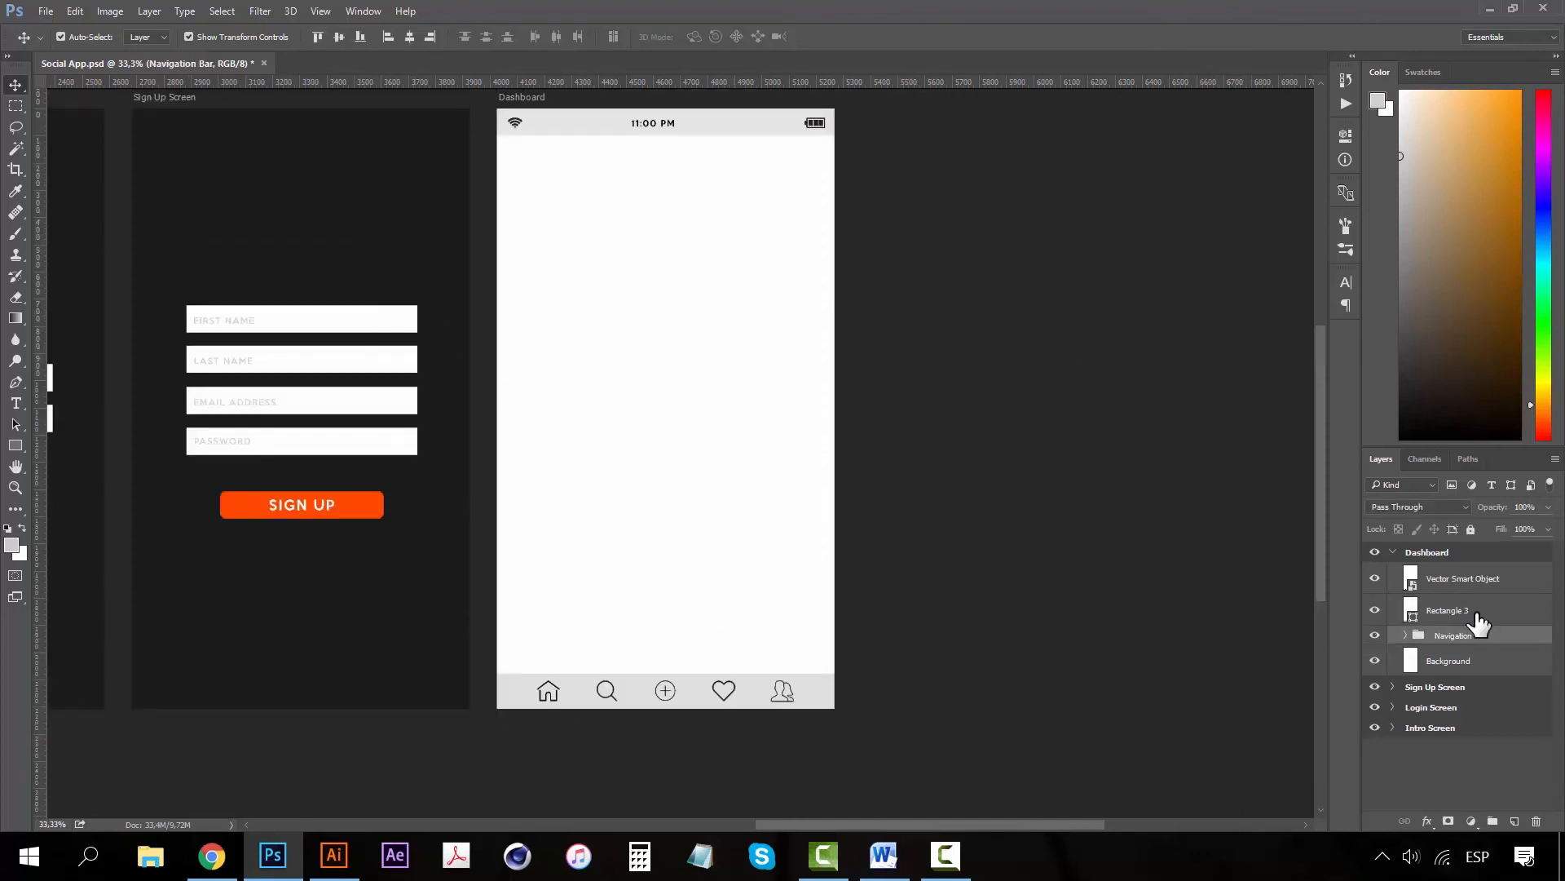
left_click(1475, 580, "shift")
key("ctrl+g")
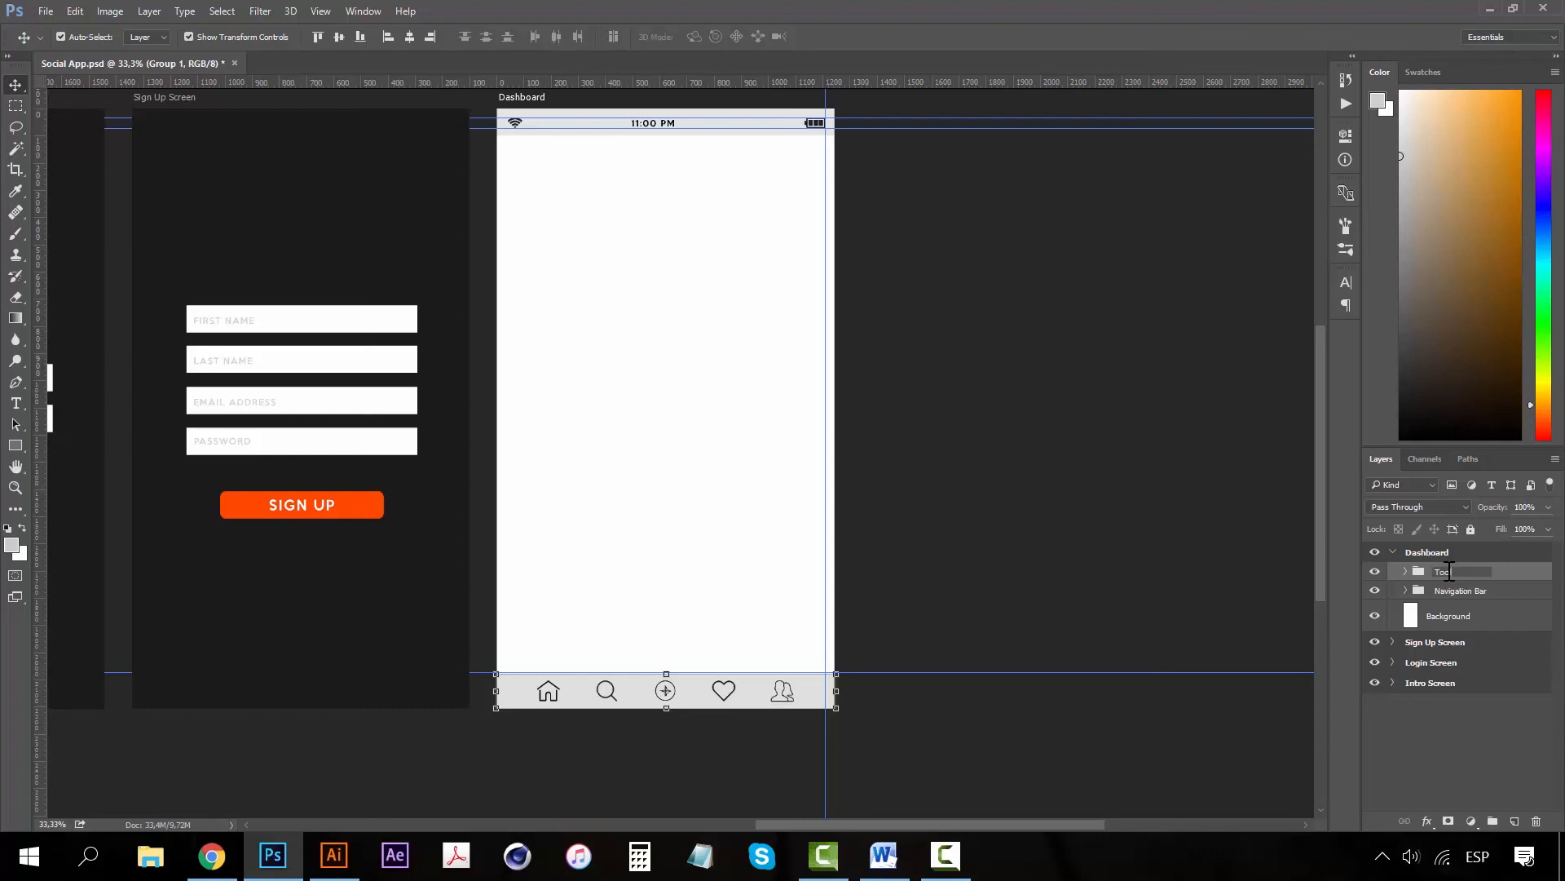
- Select the Navigation Bar and Toolbar groups of the Dashboard together
left_click(1480, 590)
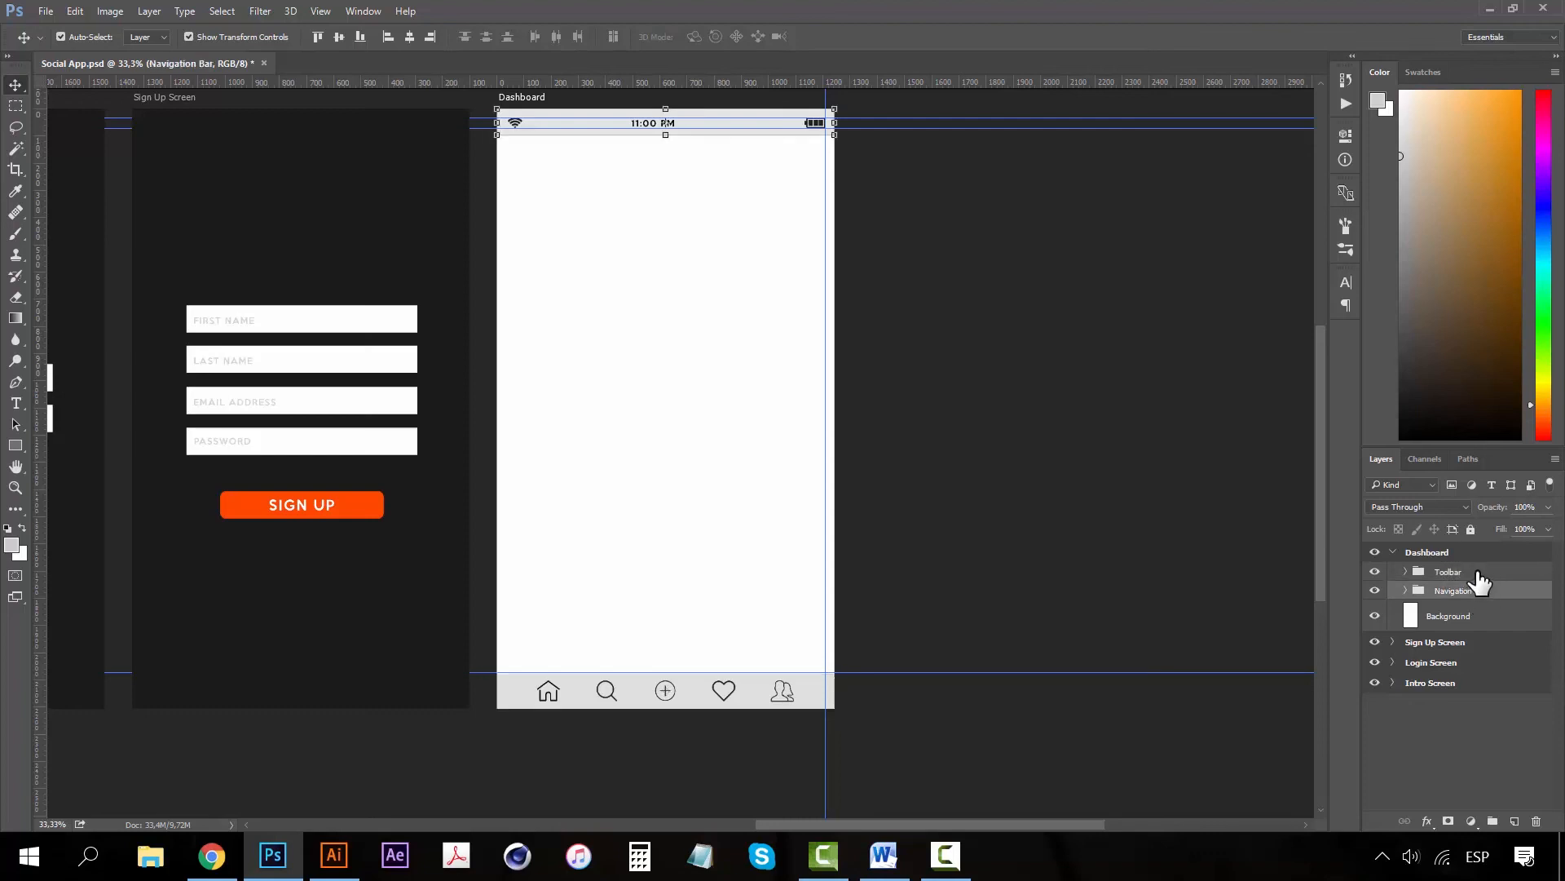
left_click(1440, 577, "shift")
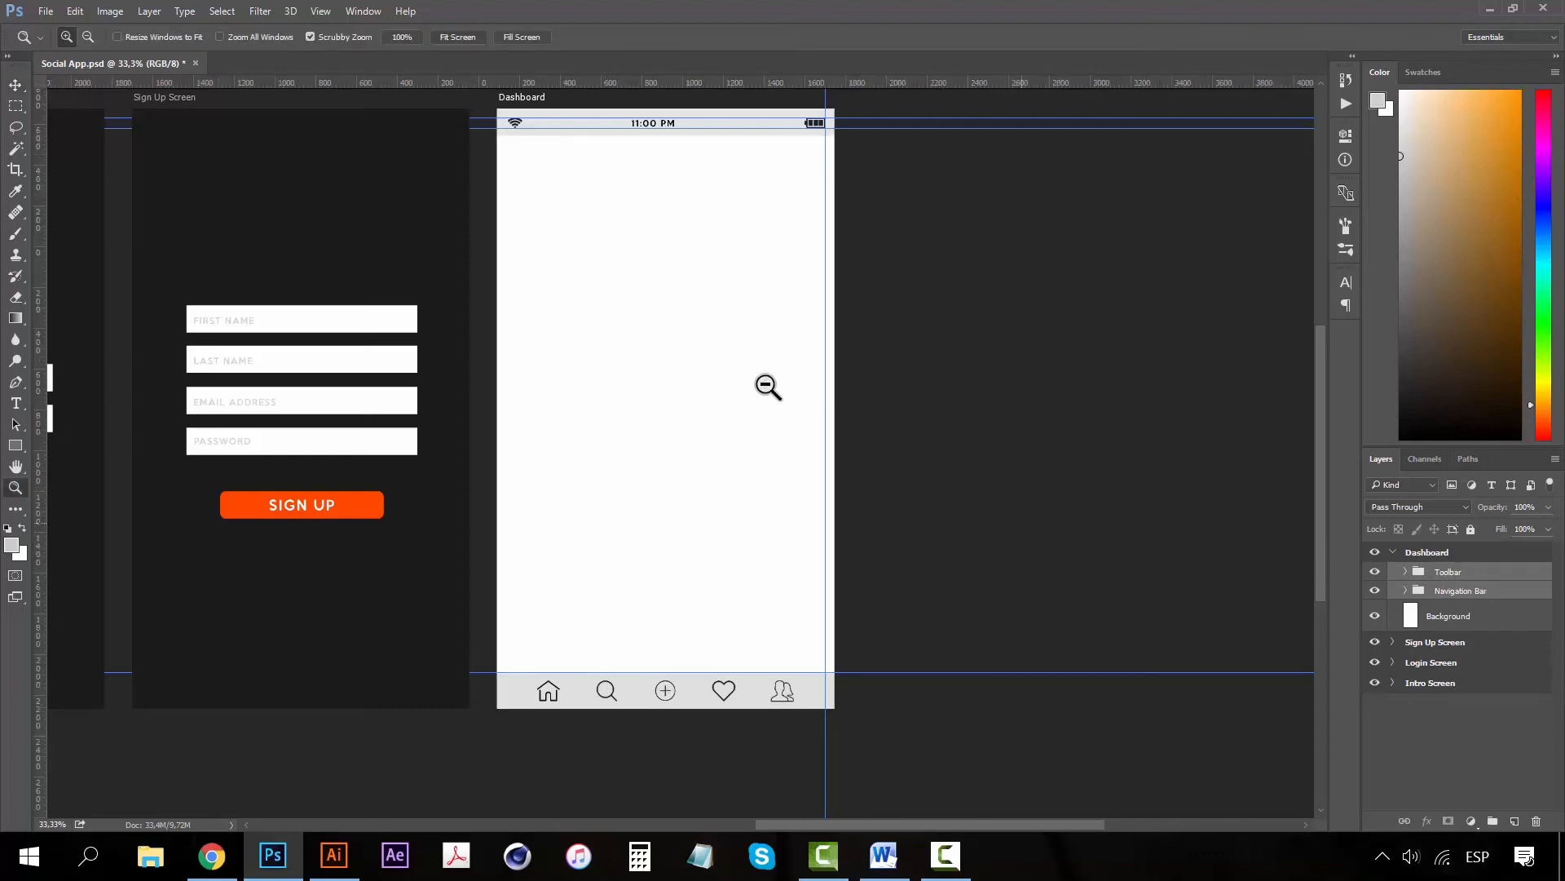
left_click(767, 385, "ctrl+alt")
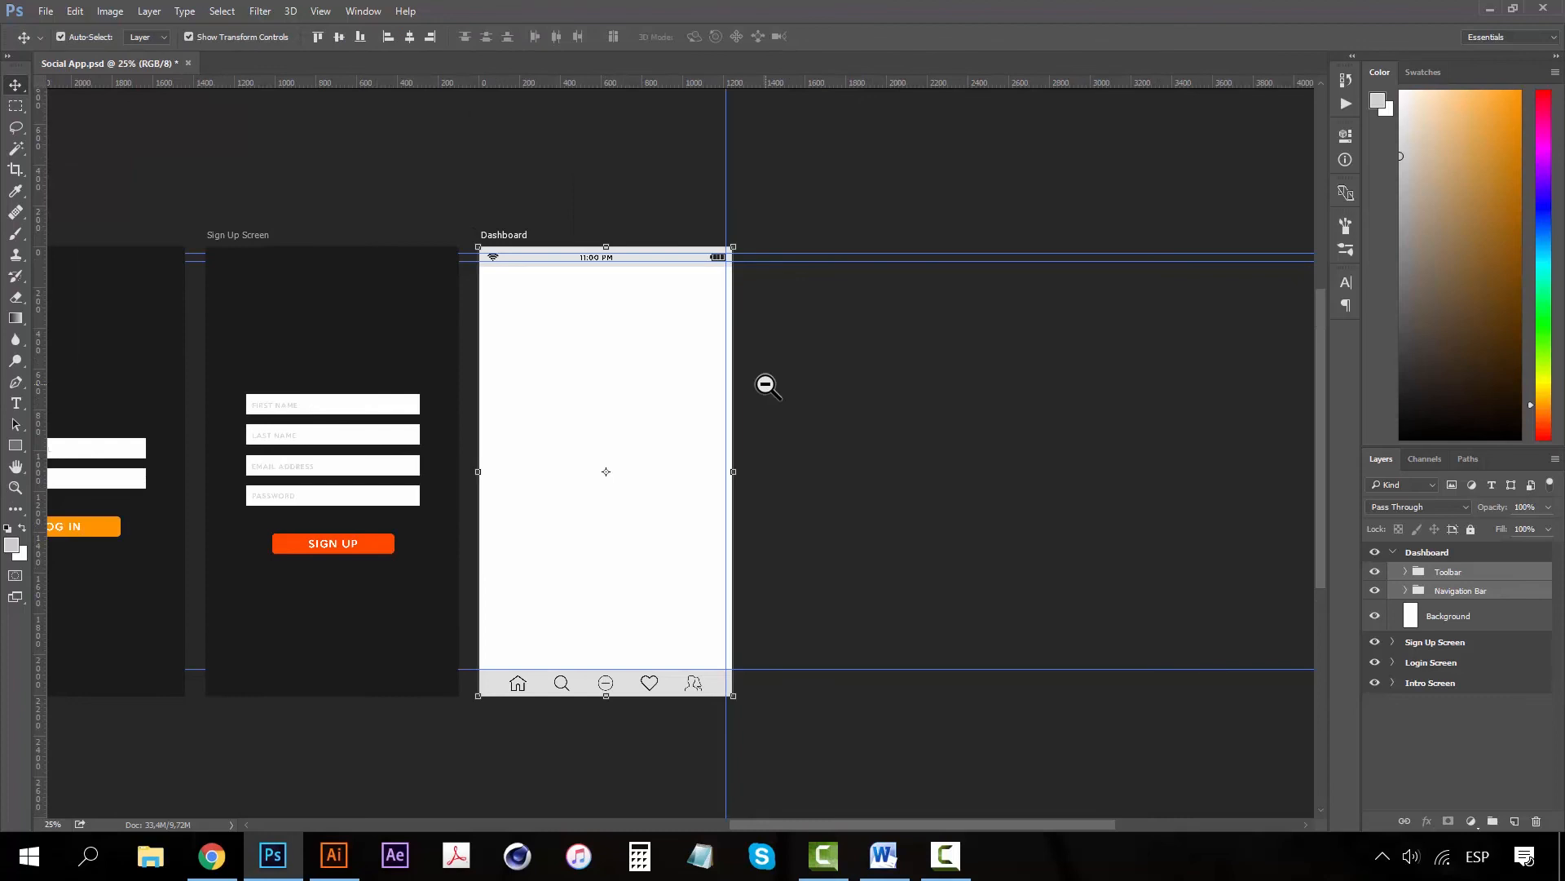